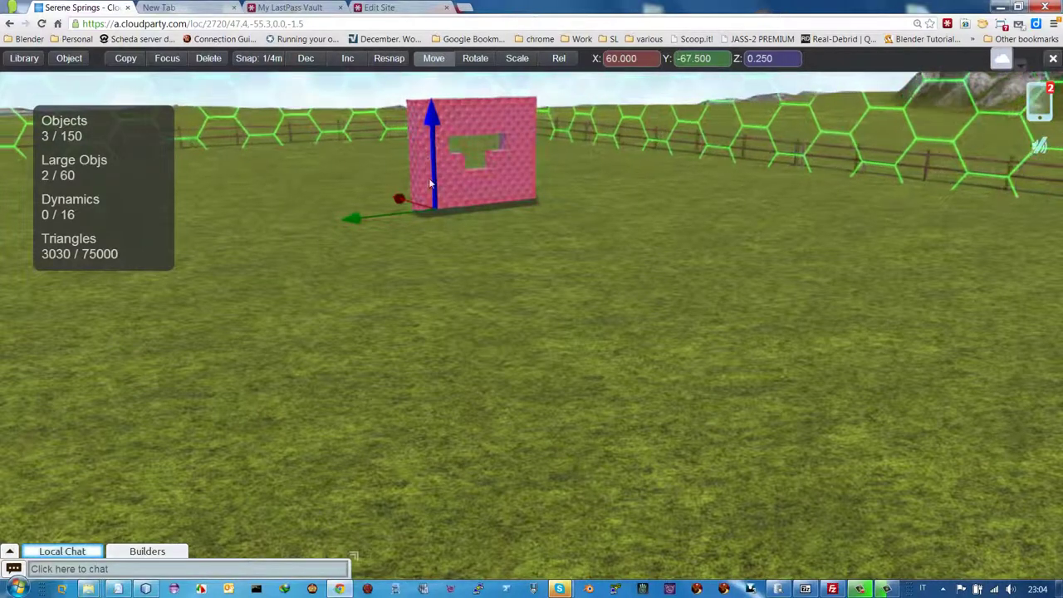
# Move the selected wall to about X 56.42 and lower it to about Z 0.087, and leave edit mode
pyautogui.moveTo(430, 116)
pyautogui.mouseDown()
pyautogui.moveTo(431, 102)
pyautogui.moveTo(431, 130)
pyautogui.mouseUp()
pyautogui.moveTo(391, 199); pyautogui.dragTo(481, 229)
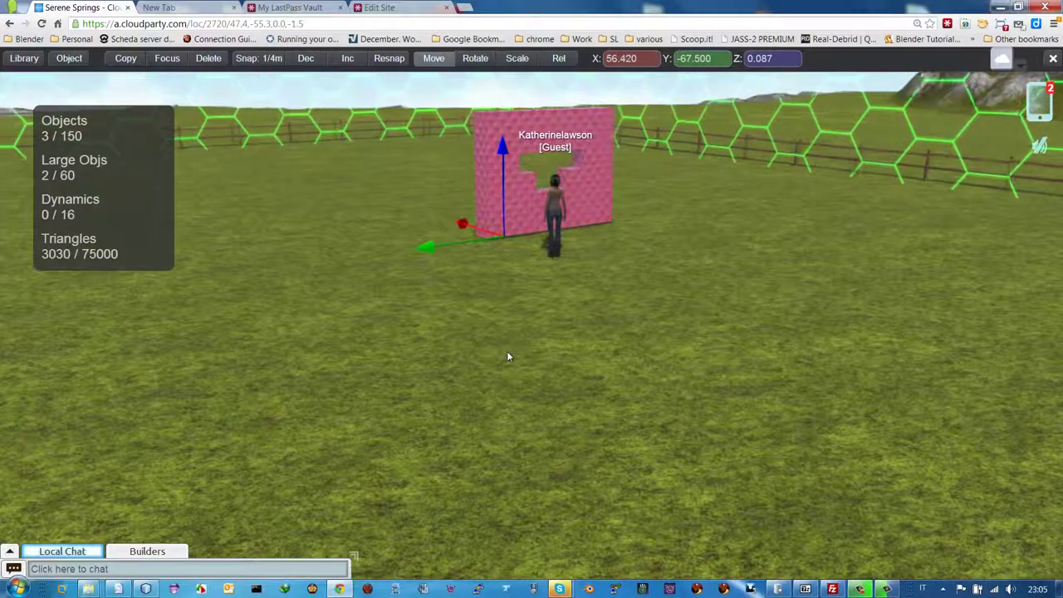
pyautogui.moveTo(499, 354); pyautogui.dragTo(454, 350)
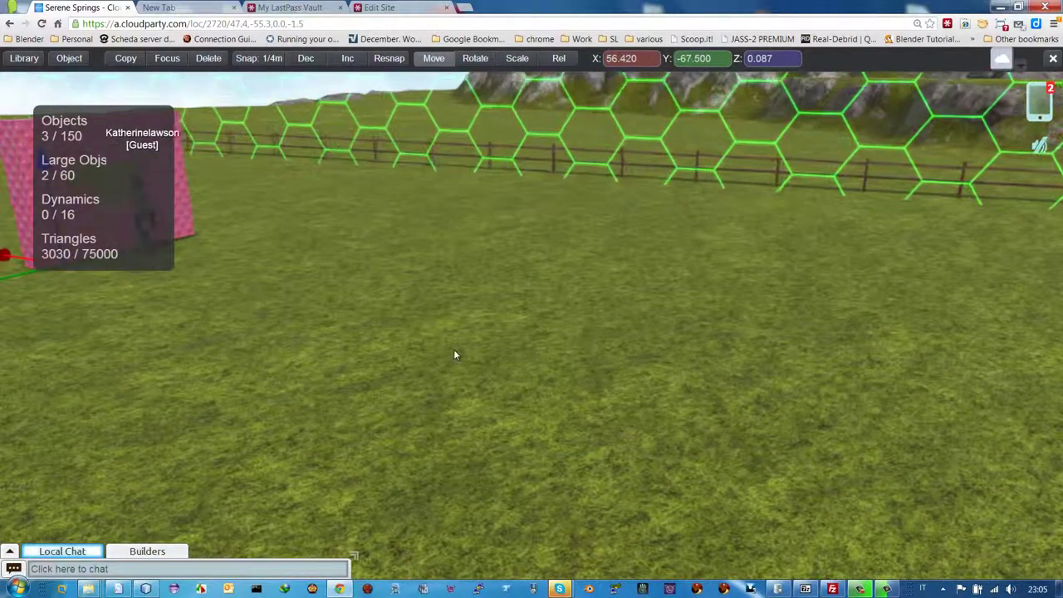
pyautogui.press('Left')
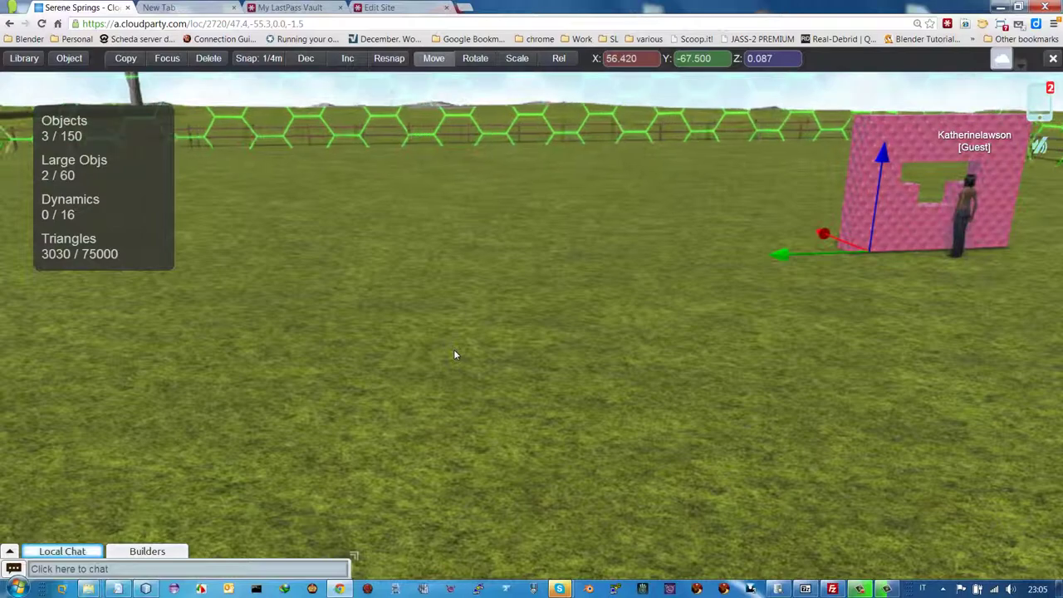
pyautogui.press('Escape')
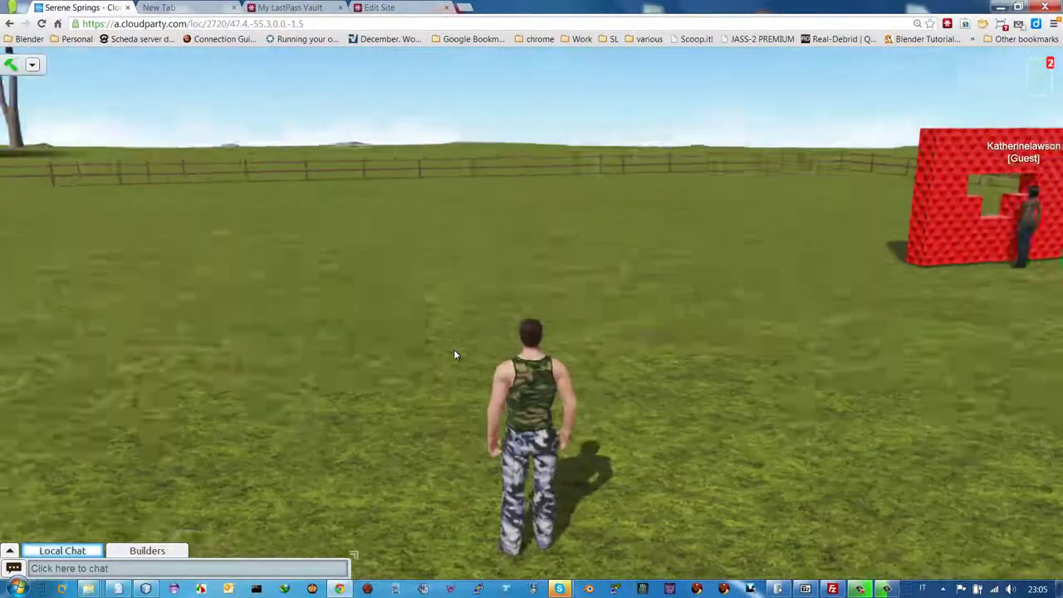
# Walk the avatar over to the red wall, view the wall's object information, and close it
pyautogui.press('Right')
pyautogui.press('Up')
pyautogui.press('Left')
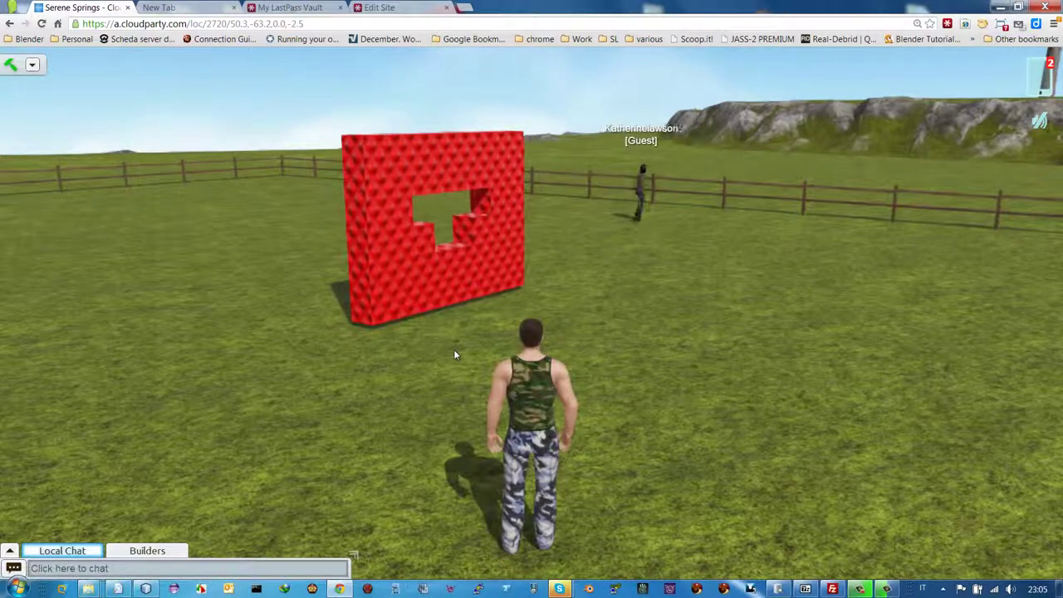
pyautogui.press('Left')
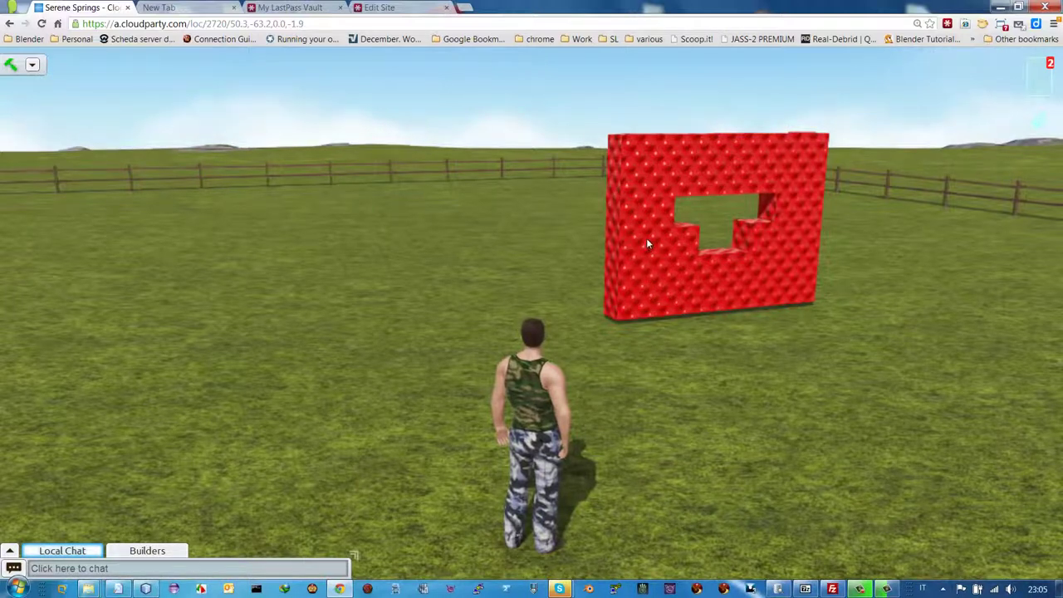
pyautogui.rightClick(639, 214)
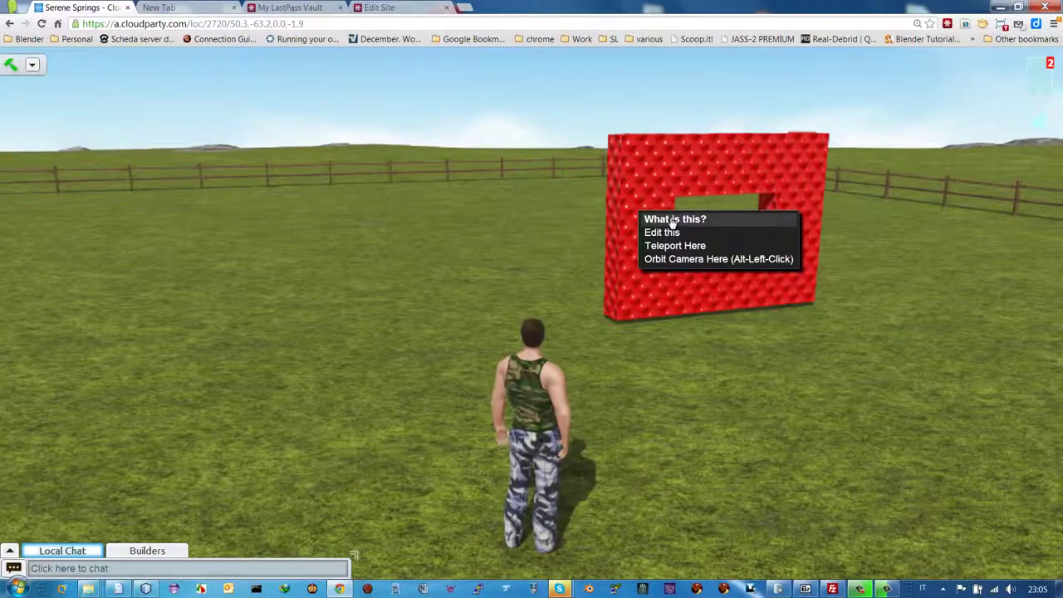
pyautogui.click(673, 221)
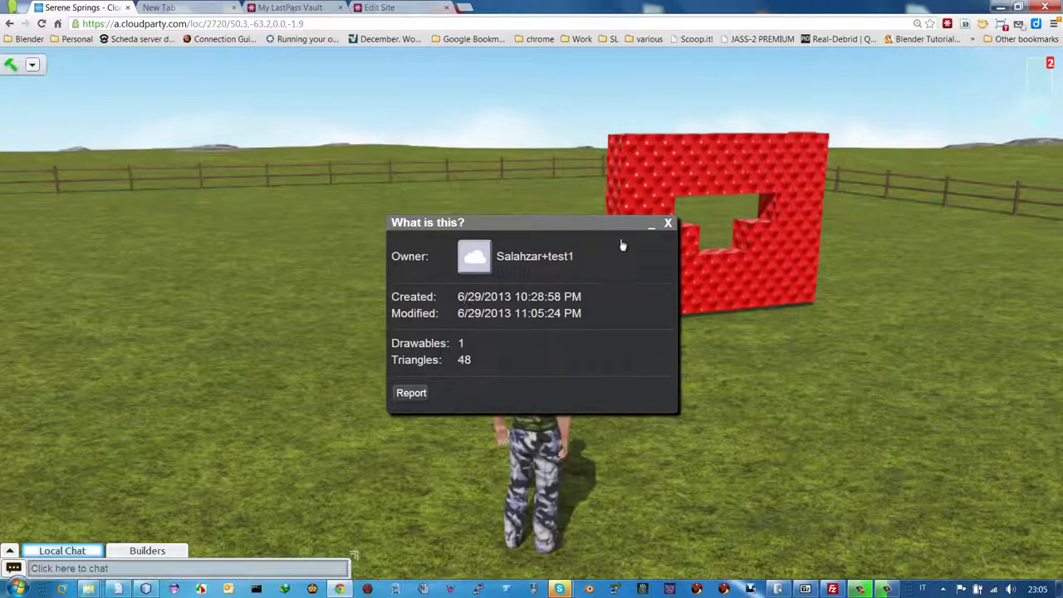
pyautogui.click(668, 224)
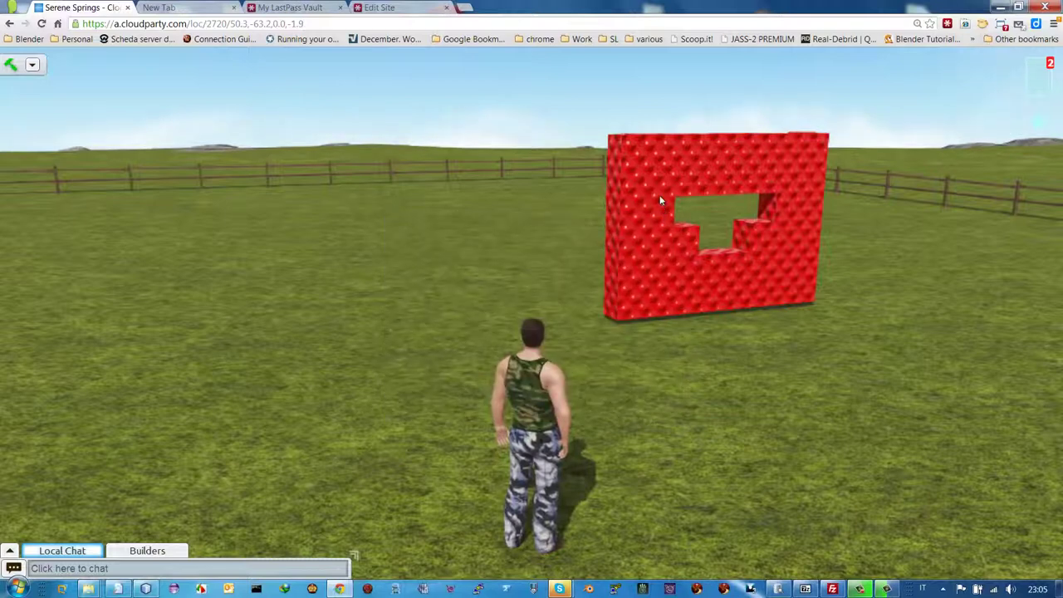
# Reopen the red wall for editing and raise it slightly to about Z 0.138
pyautogui.rightClick(661, 200)
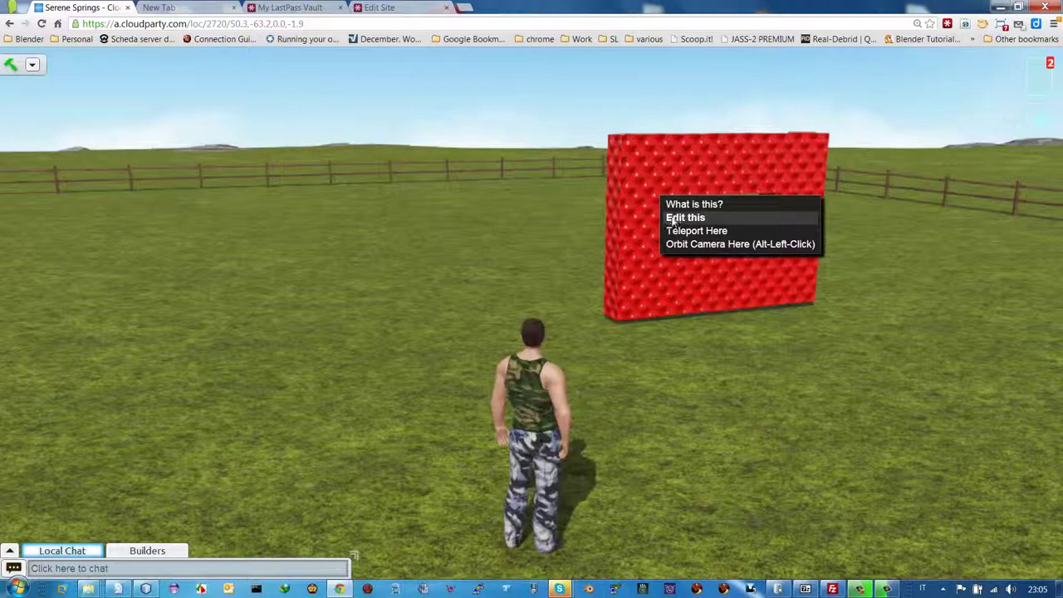
pyautogui.click(675, 217)
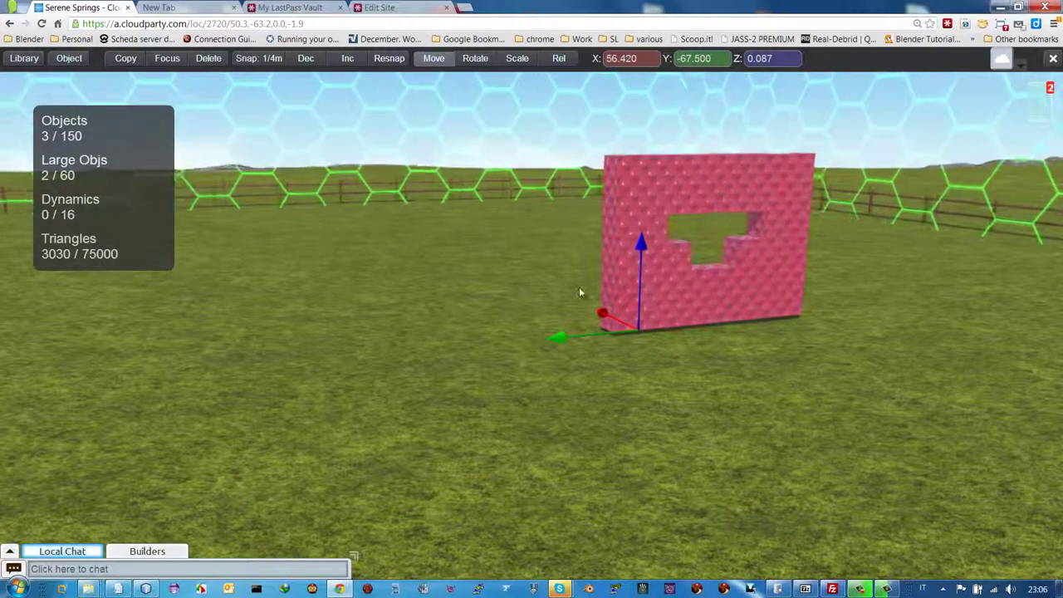
pyautogui.moveTo(637, 243)
pyautogui.mouseDown()
pyautogui.moveTo(643, 221)
pyautogui.moveTo(644, 246)
pyautogui.mouseUp()
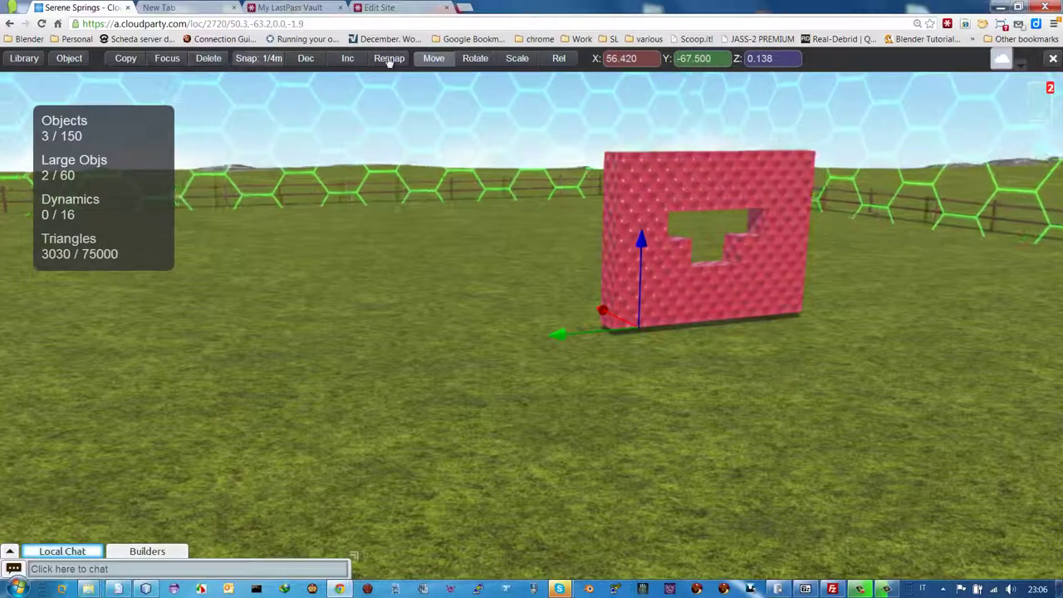
# Try rotating the wall by about -21 degrees on Y and -79 degrees on Z, and undo the latest rotations and moves
pyautogui.click(473, 60)
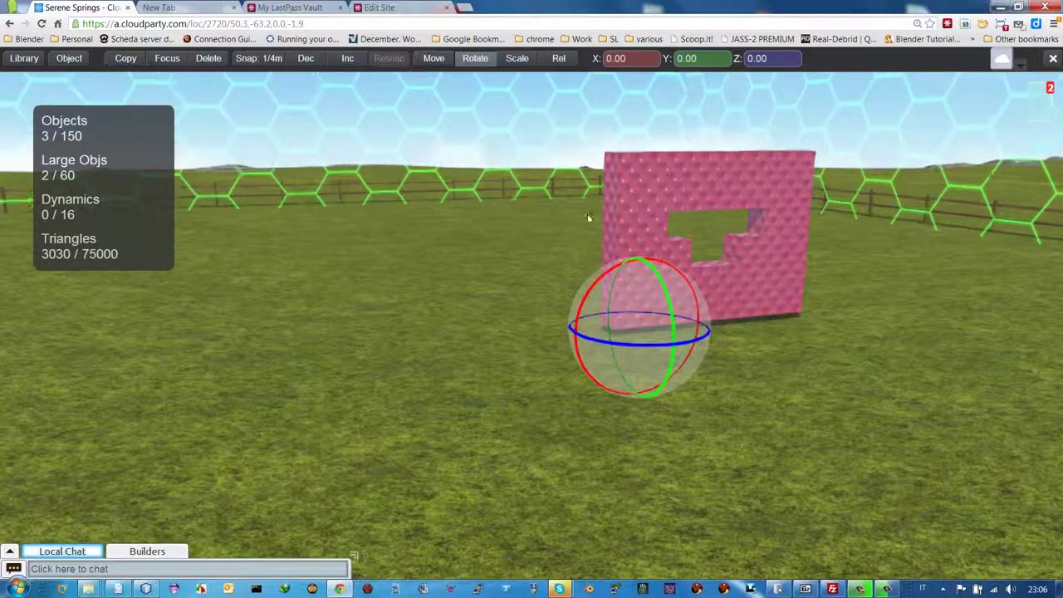
pyautogui.moveTo(668, 285); pyautogui.dragTo(612, 346)
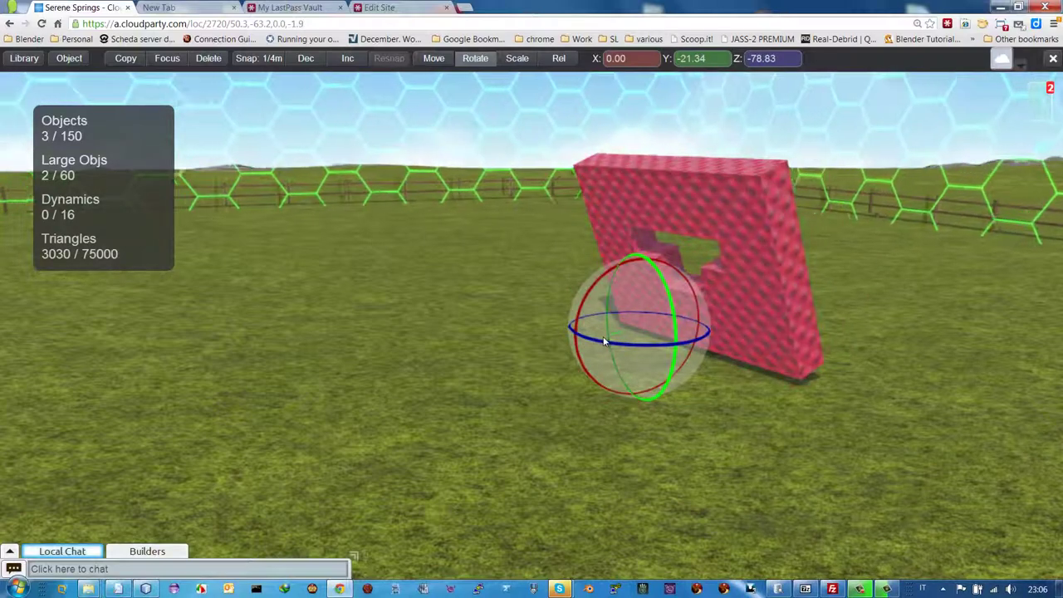
pyautogui.hotkey('ctrl', 'z')
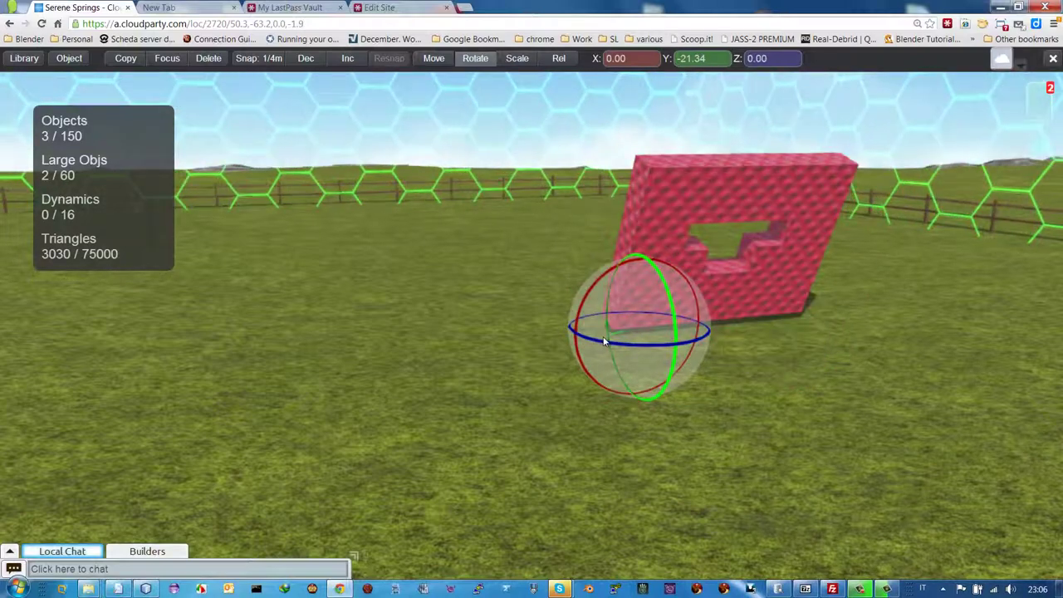
pyautogui.hotkey('ctrl', 'z')
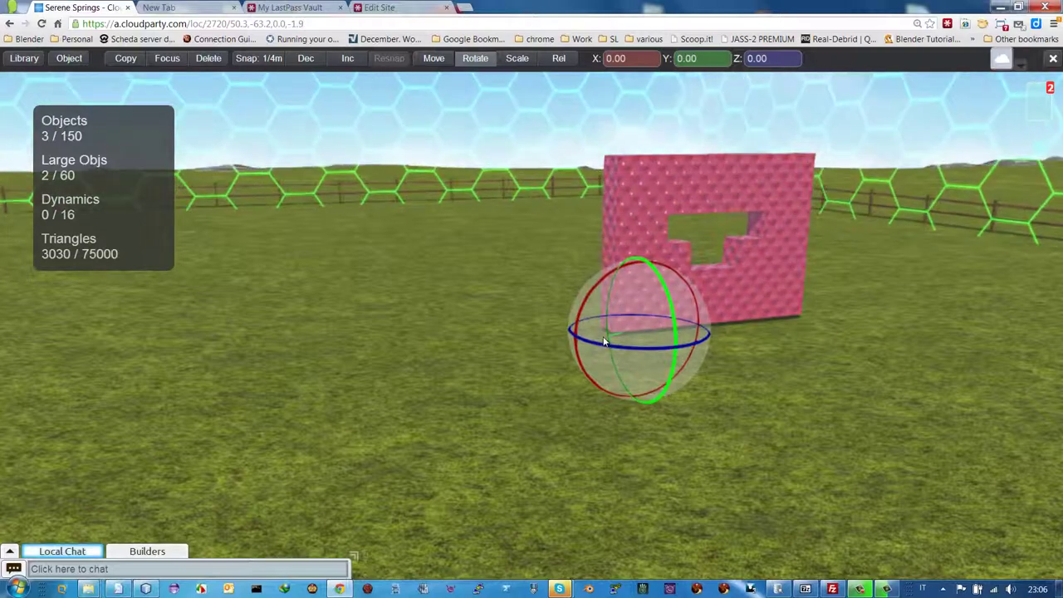
pyautogui.hotkey('ctrl', 'z')
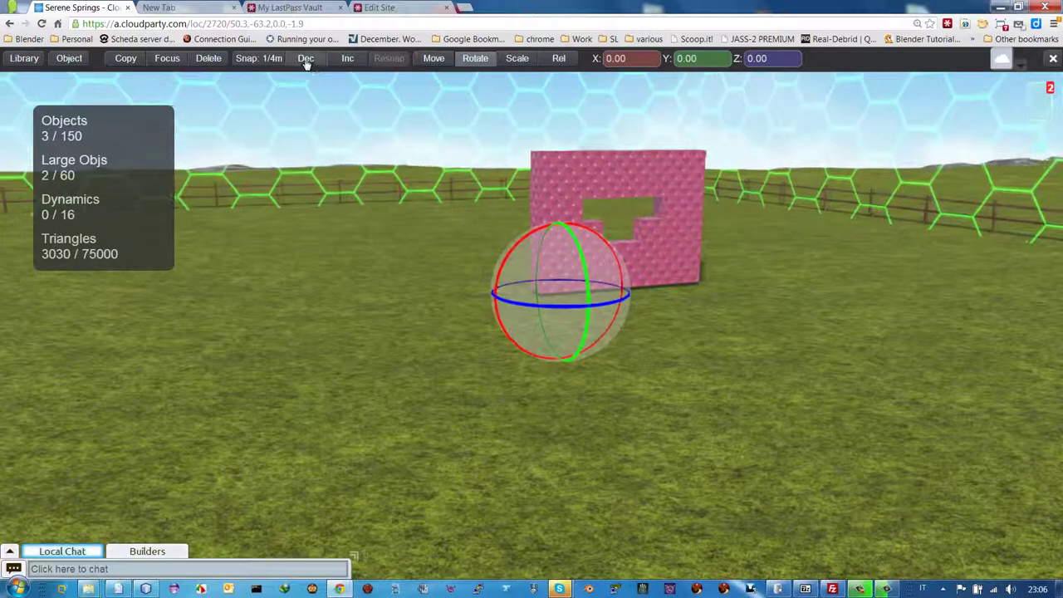
# Scale the wall into a thick block at about X 8.598, Y 1.403 and Z 1.608, and leave edit mode
pyautogui.click(518, 60)
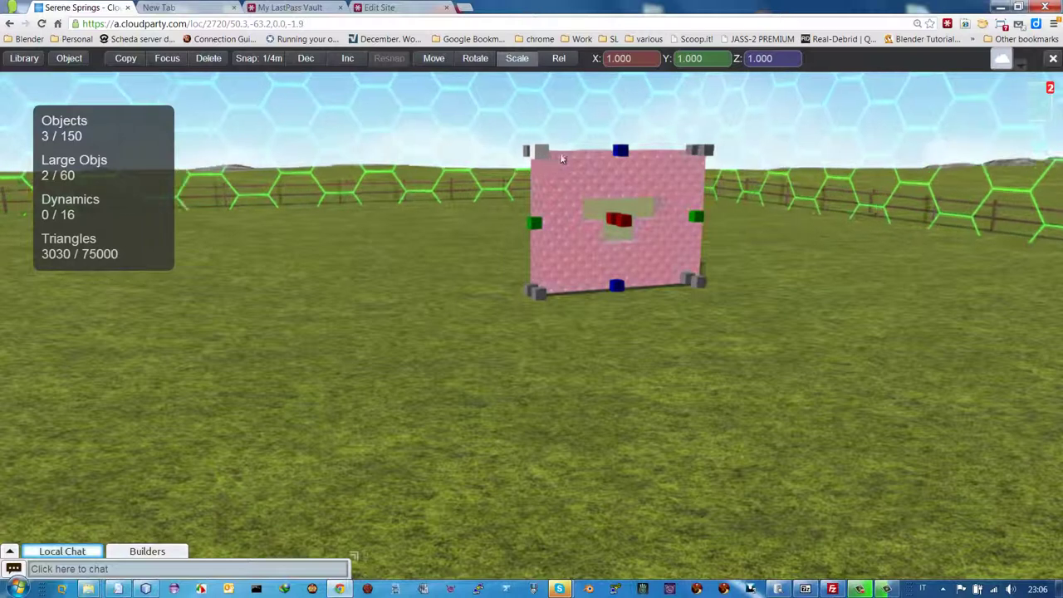
pyautogui.moveTo(562, 158); pyautogui.dragTo(494, 119)
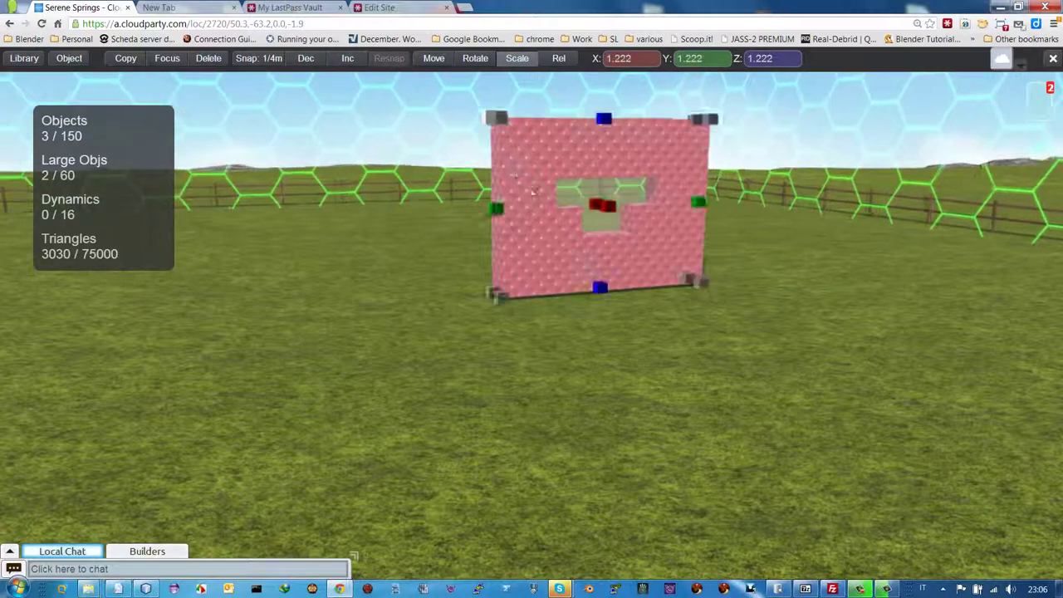
pyautogui.moveTo(605, 206); pyautogui.dragTo(686, 223)
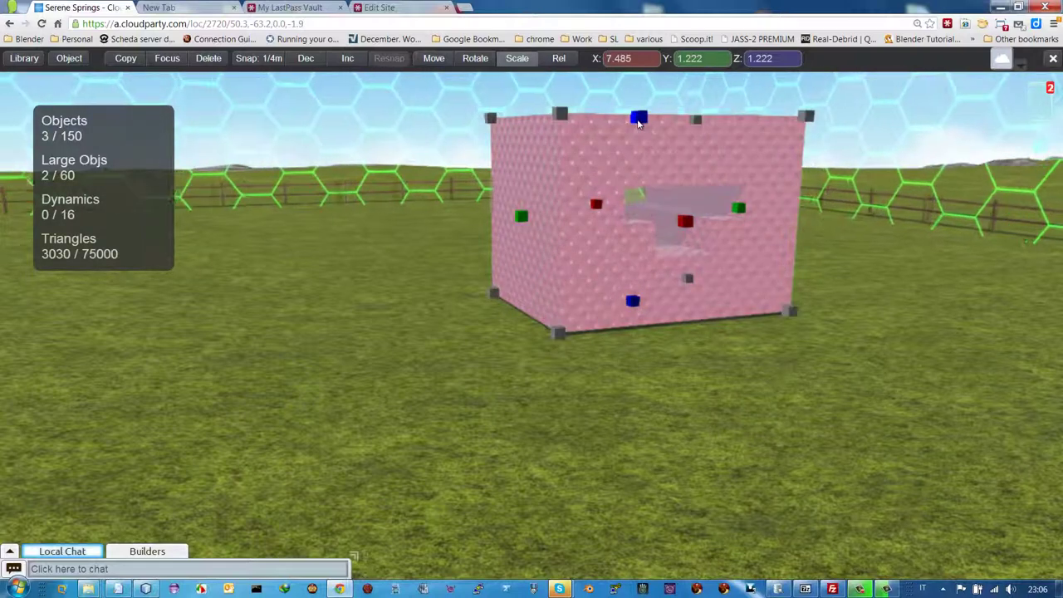
pyautogui.moveTo(638, 122)
pyautogui.mouseDown()
pyautogui.moveTo(657, 200)
pyautogui.moveTo(633, 102)
pyautogui.mouseUp()
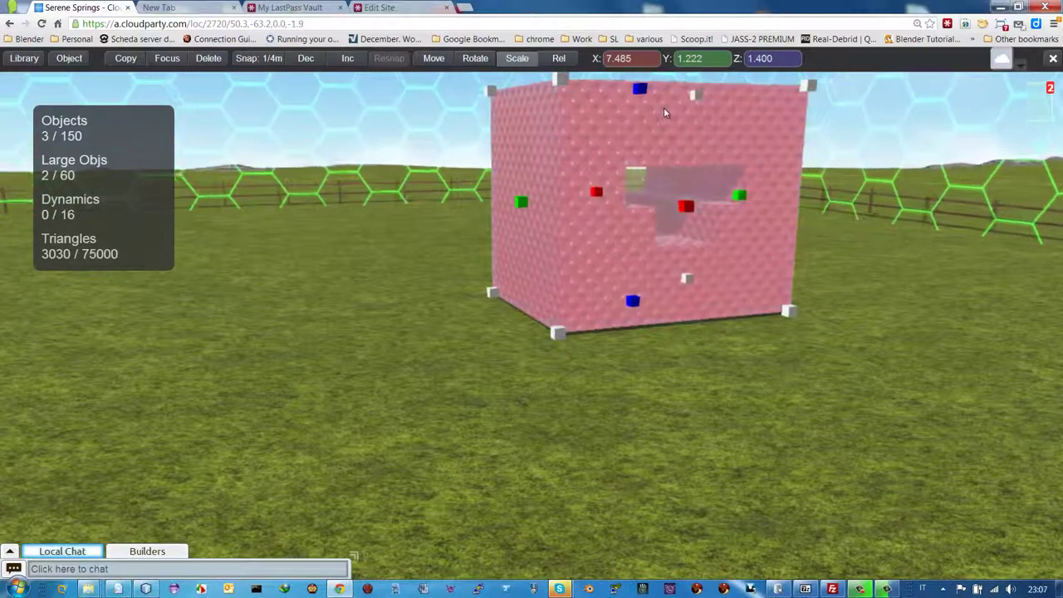
pyautogui.scroll(-2, 662, 123)
pyautogui.moveTo(557, 112); pyautogui.dragTo(467, 82)
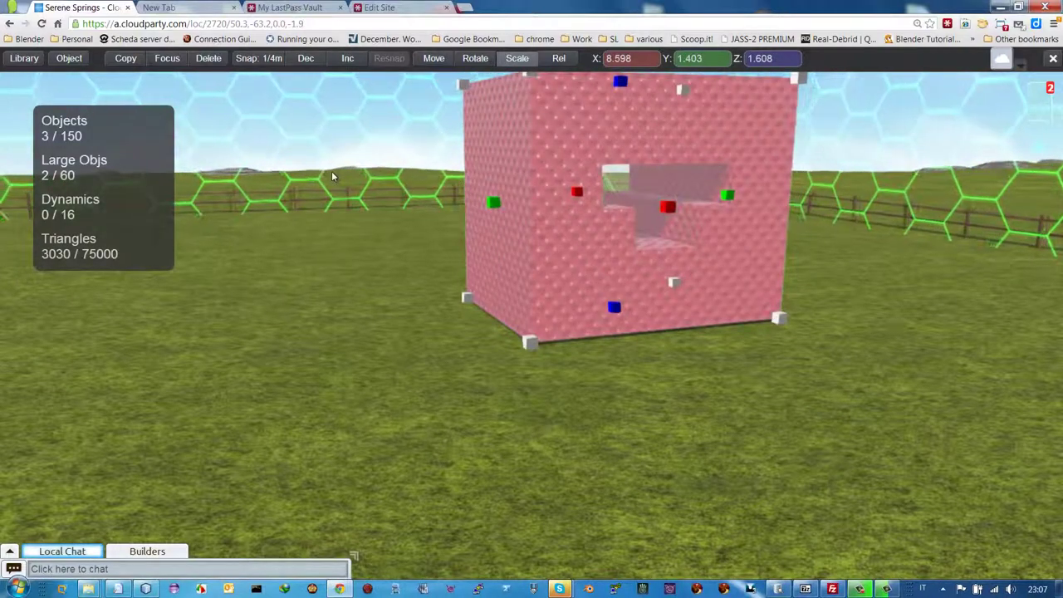
pyautogui.press('Escape')
# Walk the avatar around to the front of the enlarged block and examine its cut-out opening
pyautogui.press('w')
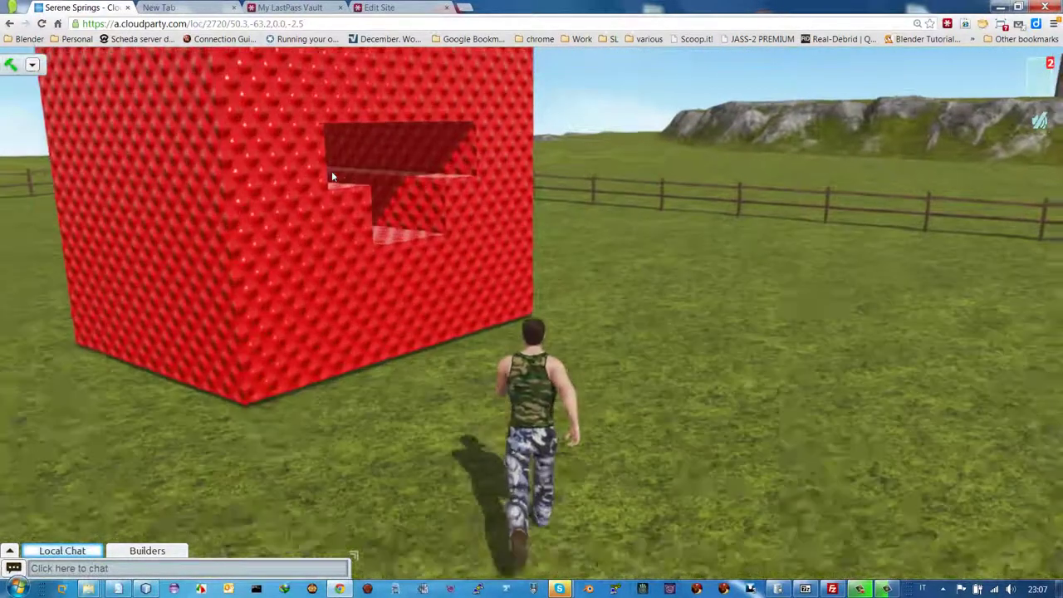
pyautogui.press('a')
pyautogui.press('d')
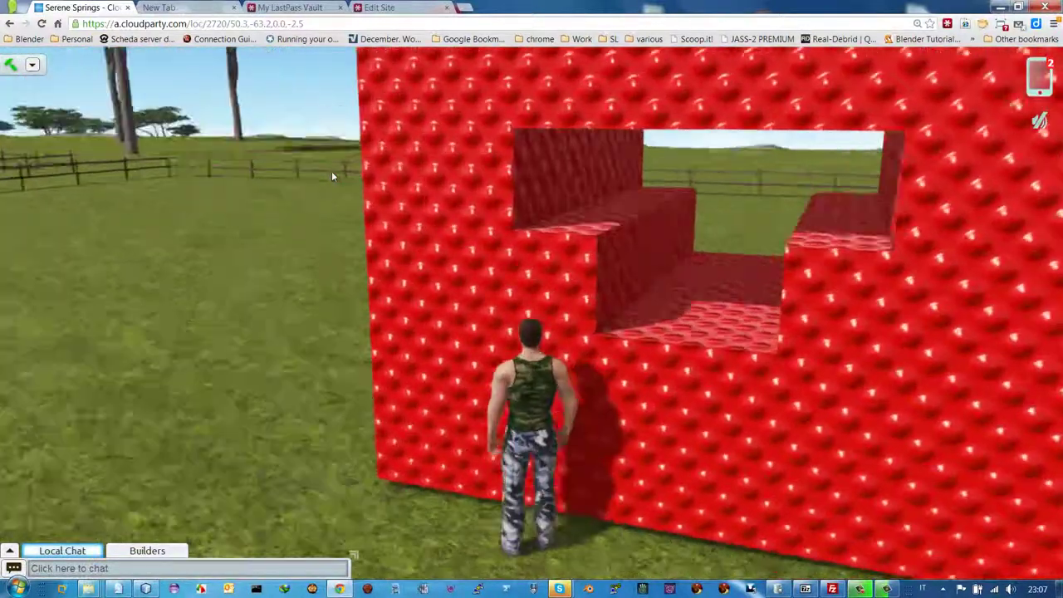
pyautogui.press('w')
pyautogui.press('d')
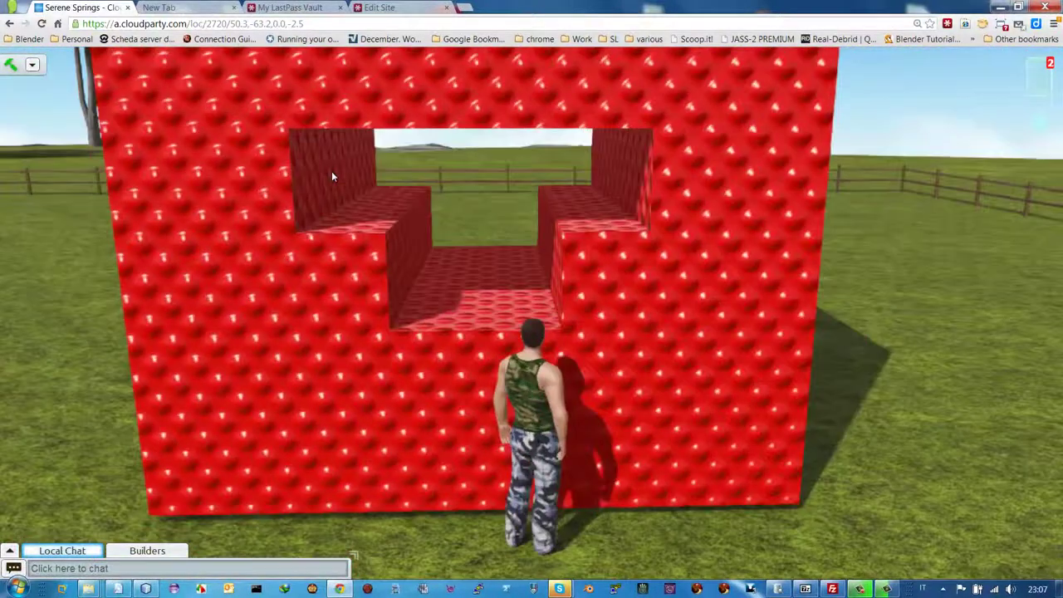
pyautogui.press('s')
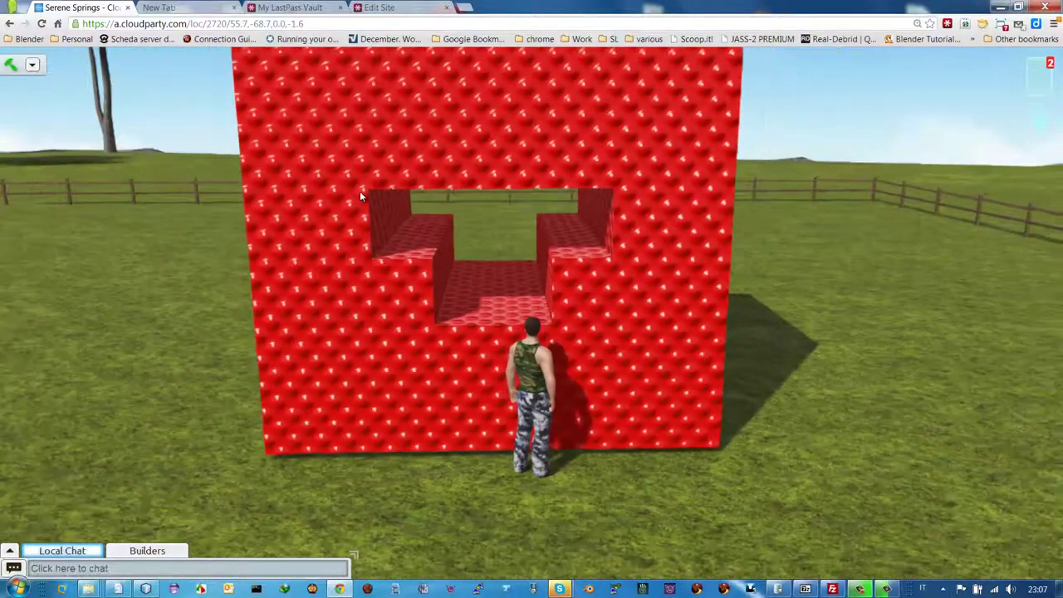
# Reopen the block for editing, set snapping to 2 m, and move the block along its Y axis to -66
pyautogui.rightClick(377, 296)
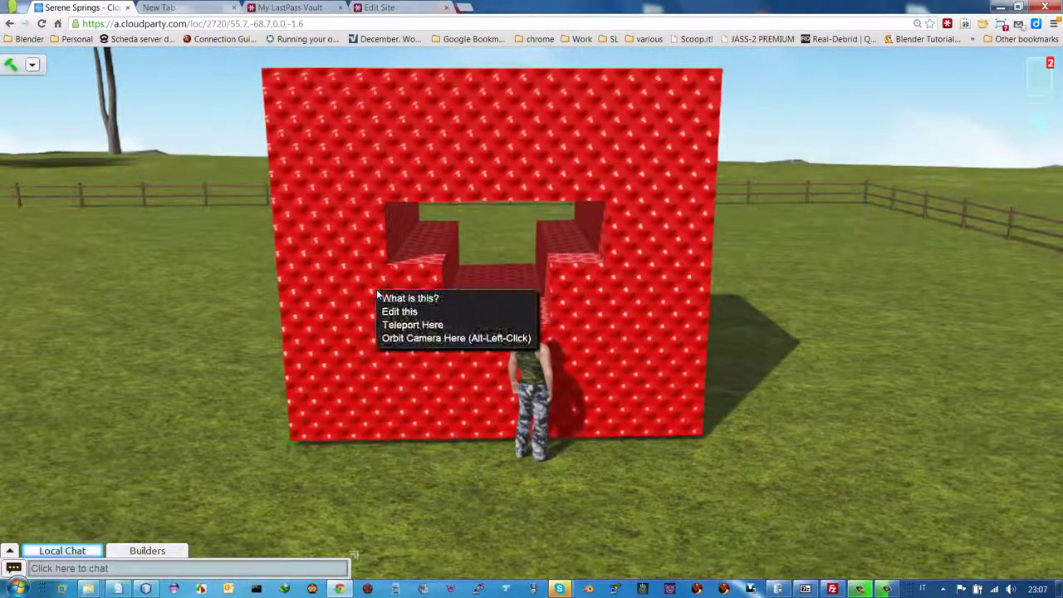
pyautogui.click(396, 313)
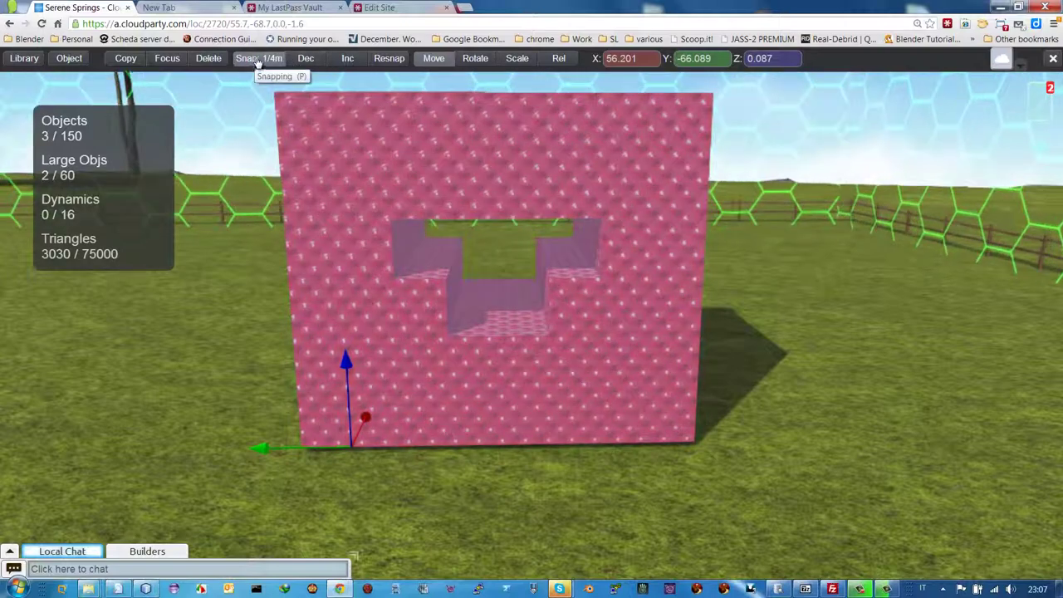
pyautogui.click(347, 59)
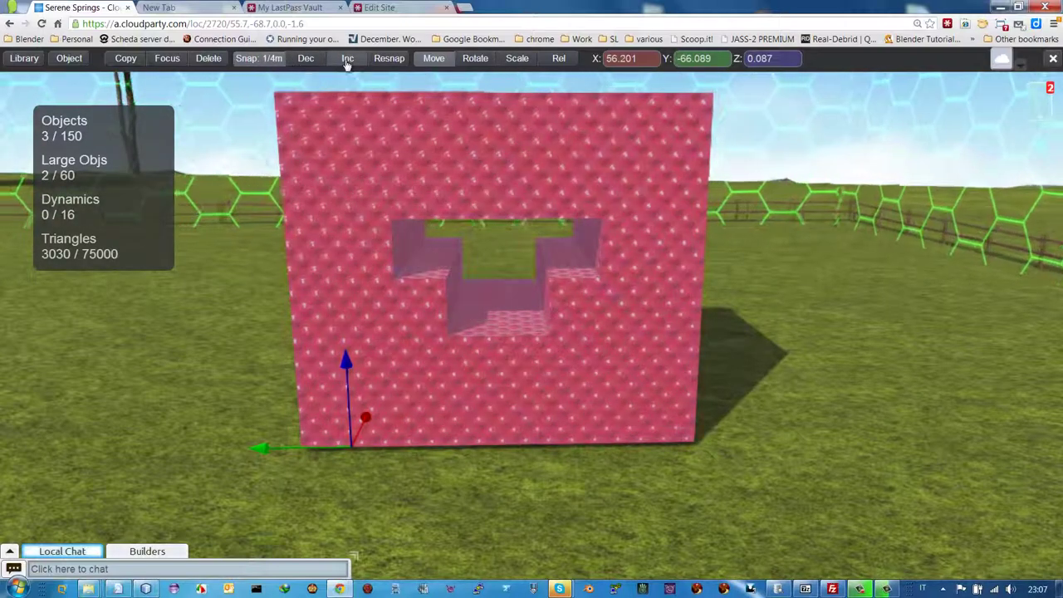
pyautogui.click(270, 60)
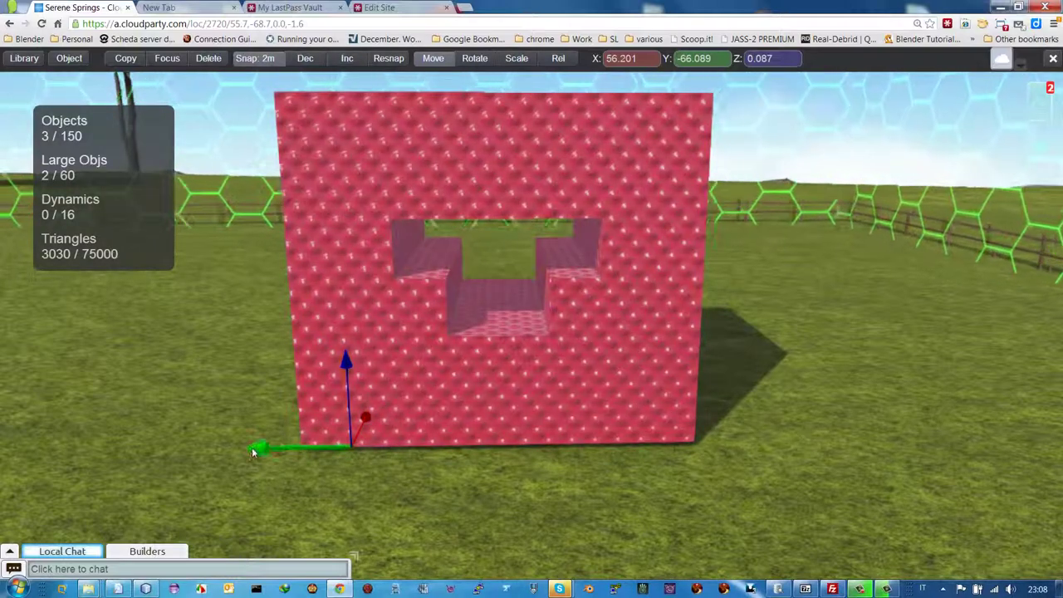
pyautogui.moveTo(274, 447); pyautogui.dragTo(572, 408)
pyautogui.moveTo(404, 440); pyautogui.dragTo(266, 452)
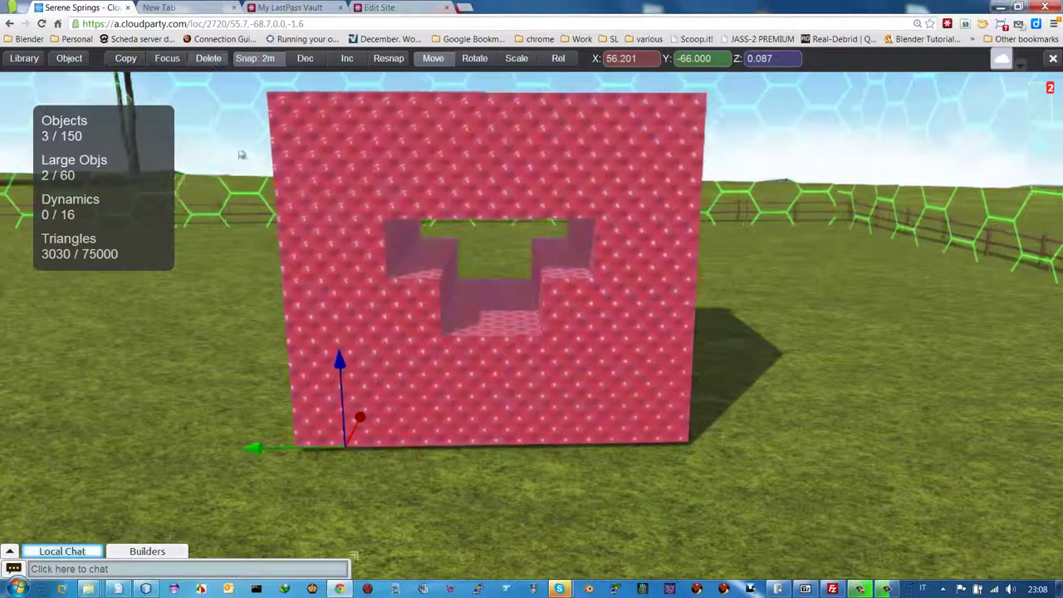
# Expand the object breakdown, select the object at 59.00, -60.00, 0.00, and focus the camera on it
pyautogui.click(73, 206)
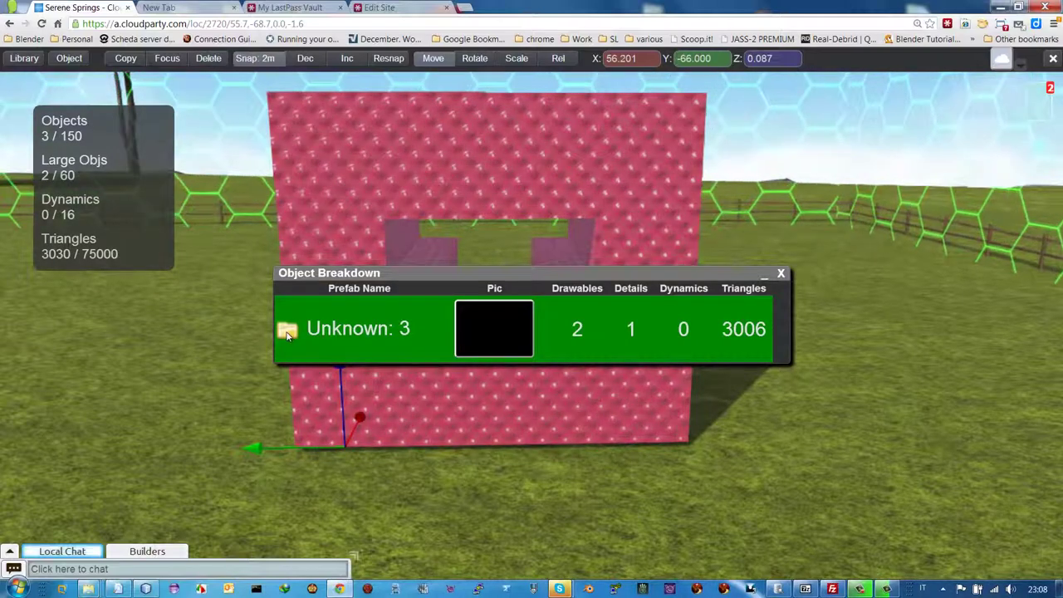
pyautogui.click(287, 331)
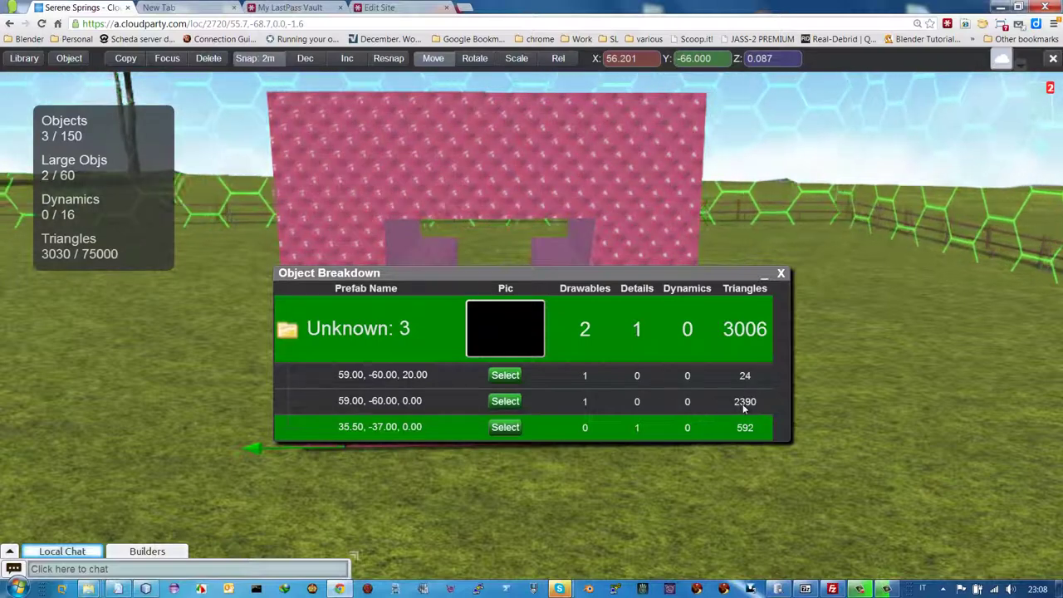
pyautogui.click(503, 403)
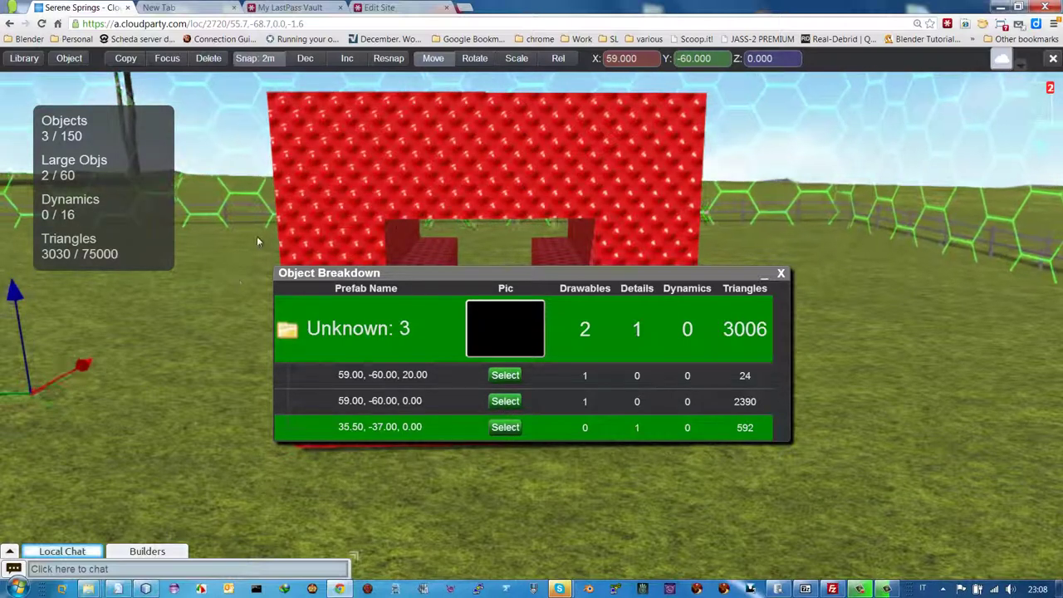
pyautogui.click(166, 59)
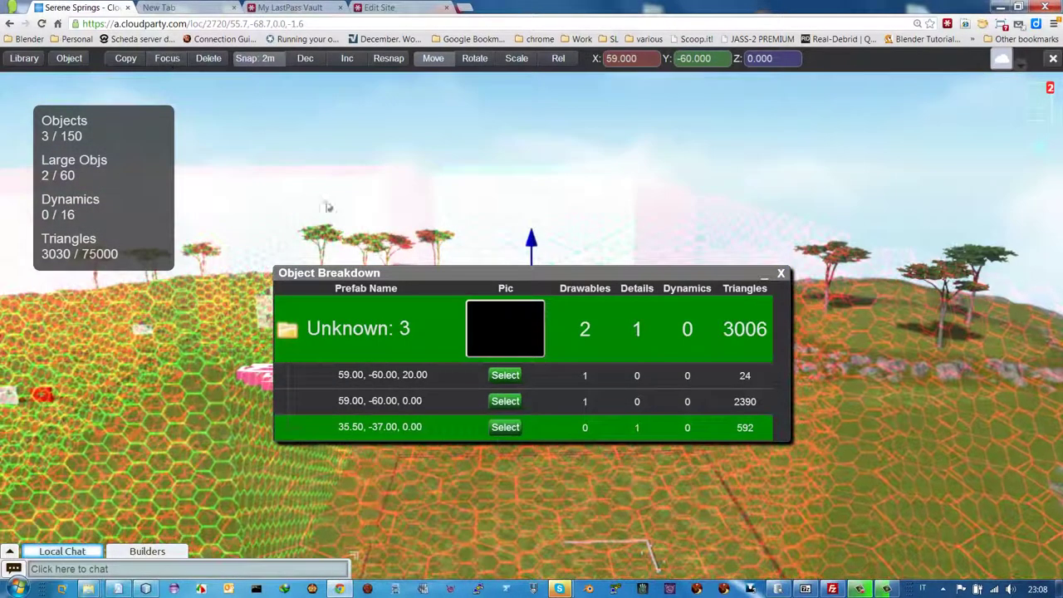
# Close the object breakdown, examine the coloured building plot boundaries from a distance, and leave edit mode
pyautogui.click(781, 273)
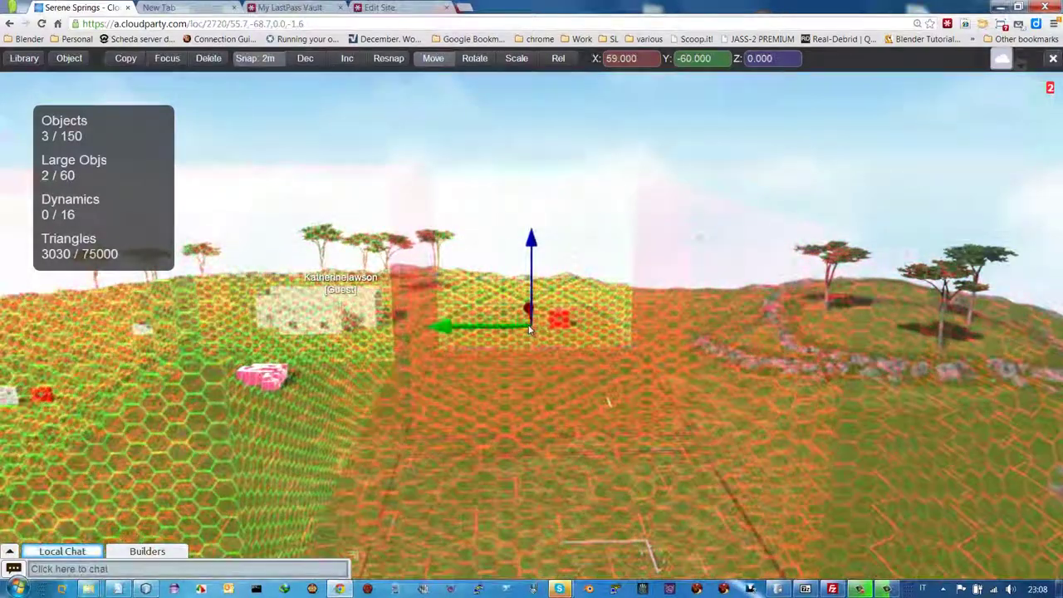
pyautogui.scroll(-3, 529, 331)
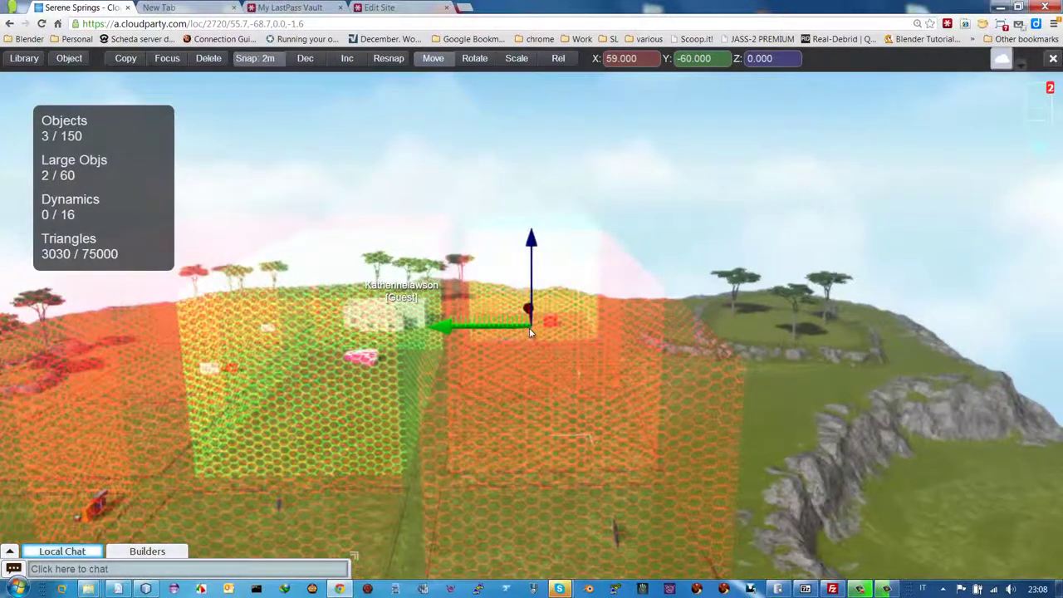
pyautogui.moveTo(617, 375); pyautogui.dragTo(798, 377)
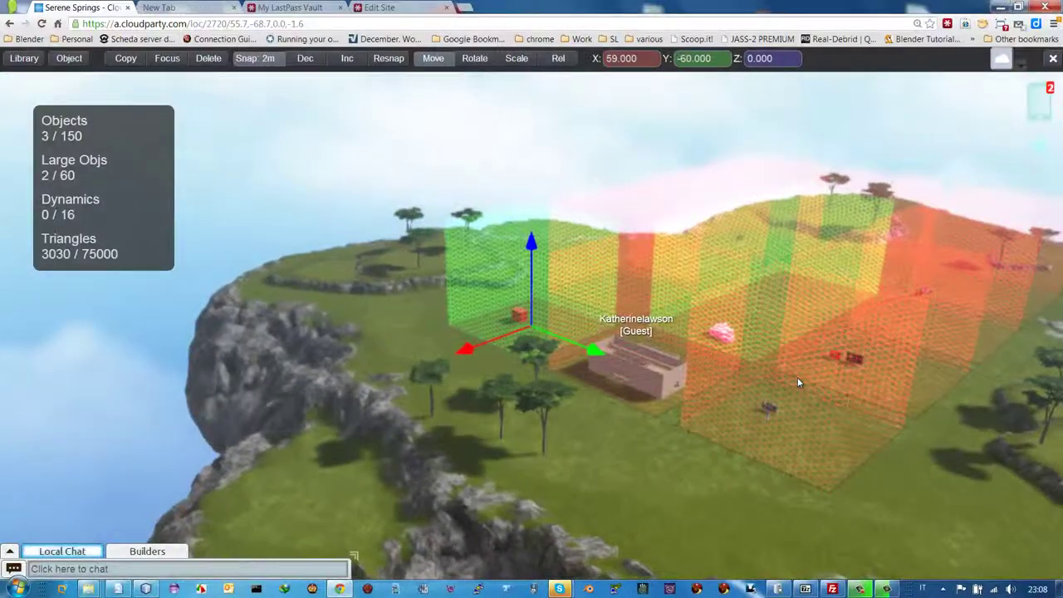
pyautogui.scroll(-2, 461, 351)
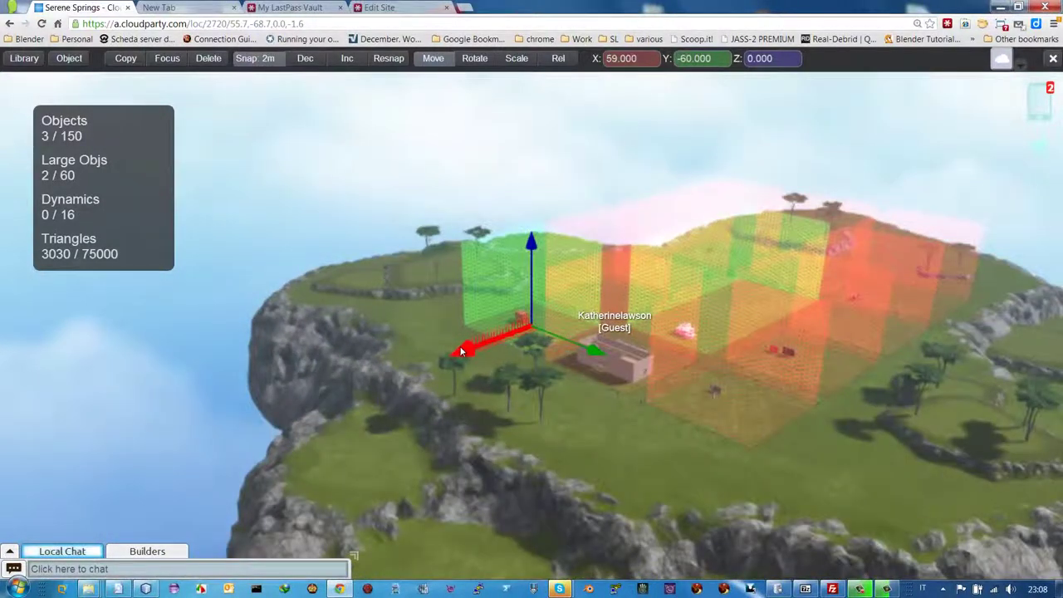
pyautogui.scroll(4, 462, 352)
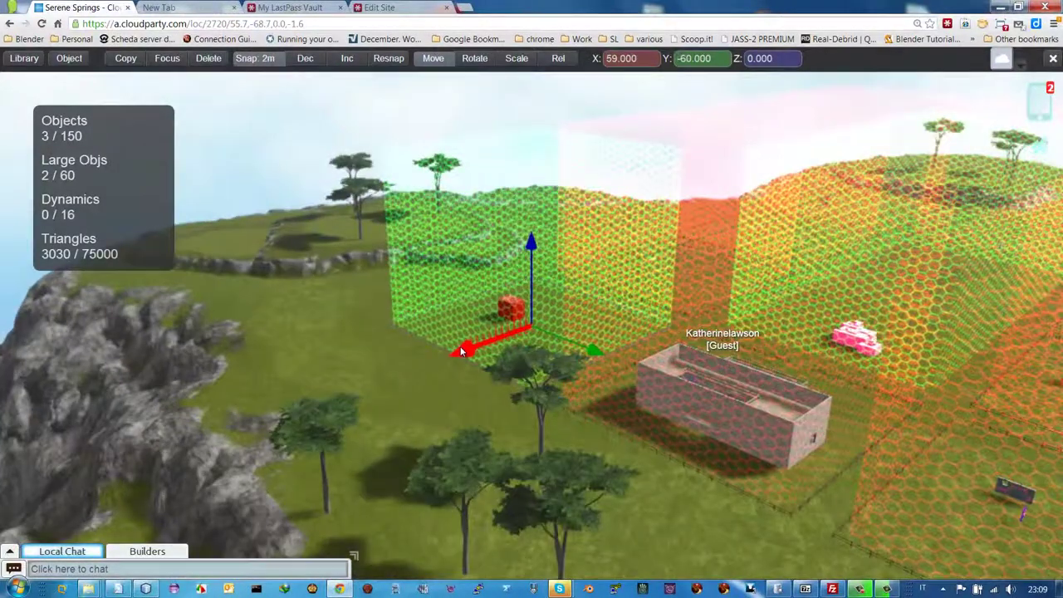
pyautogui.scroll(4, 462, 351)
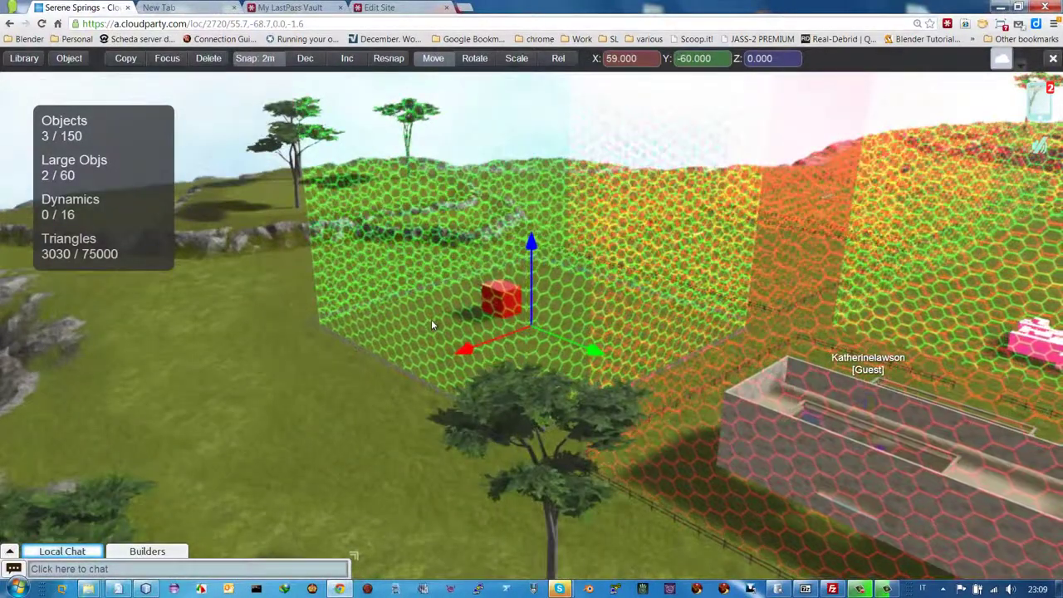
pyautogui.click(432, 321)
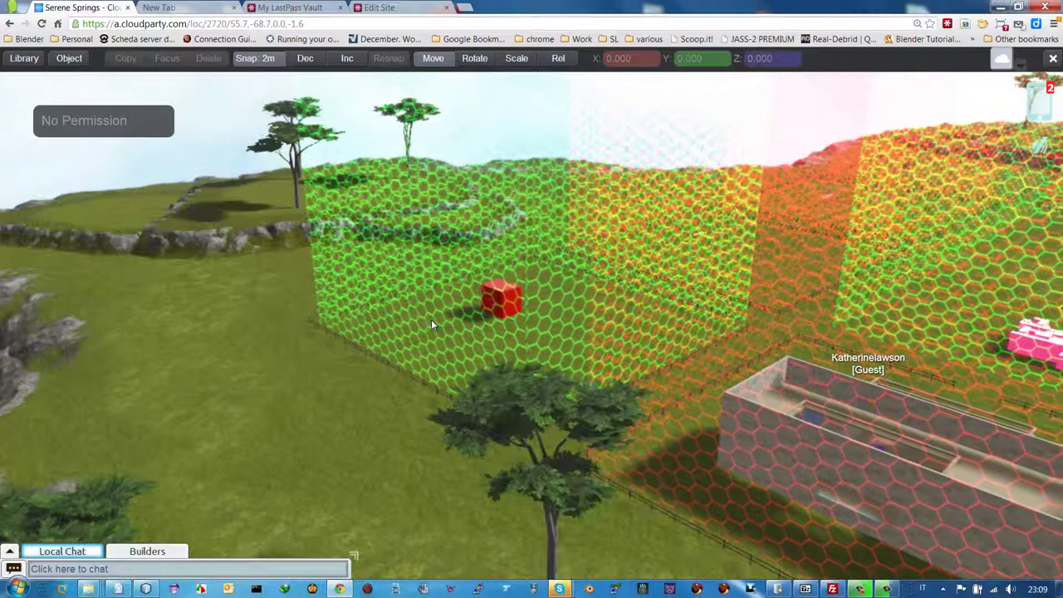
pyautogui.press('Escape')
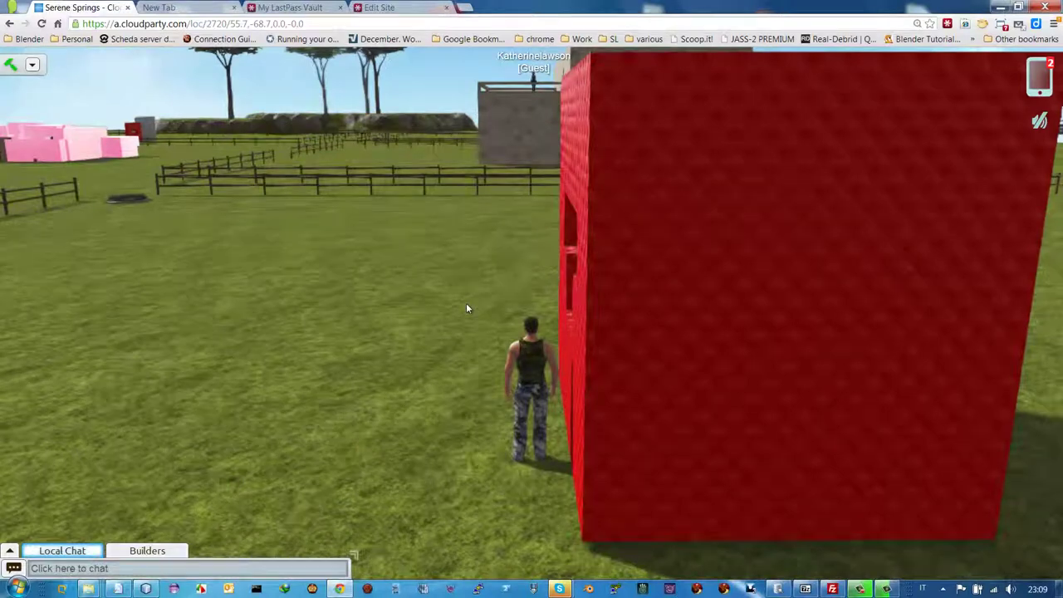
# Reopen edit mode, duplicate the red block, and move the copy along its X axis to 50
pyautogui.press('b')
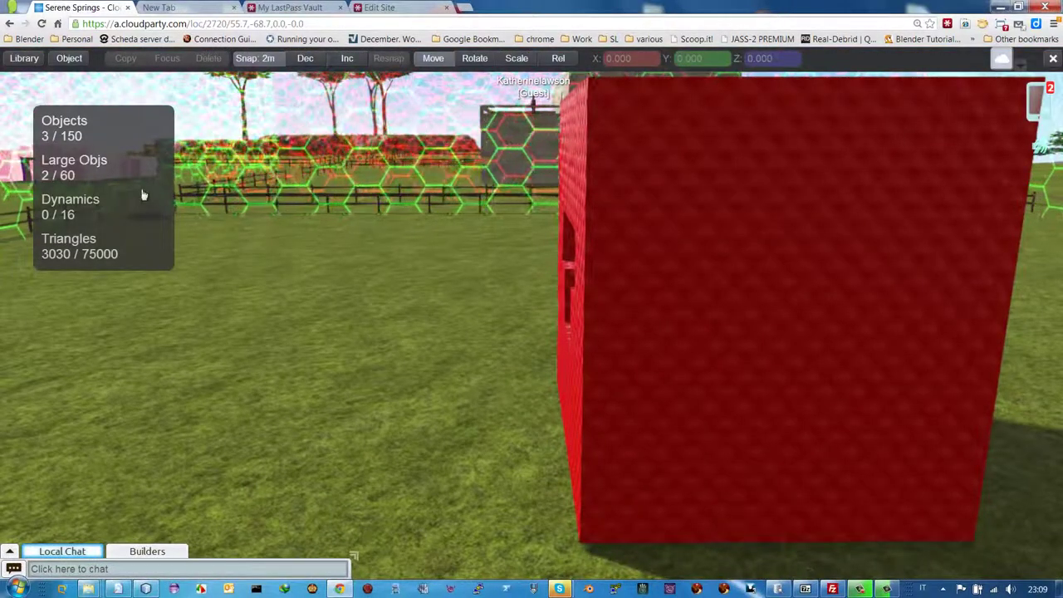
pyautogui.click(71, 59)
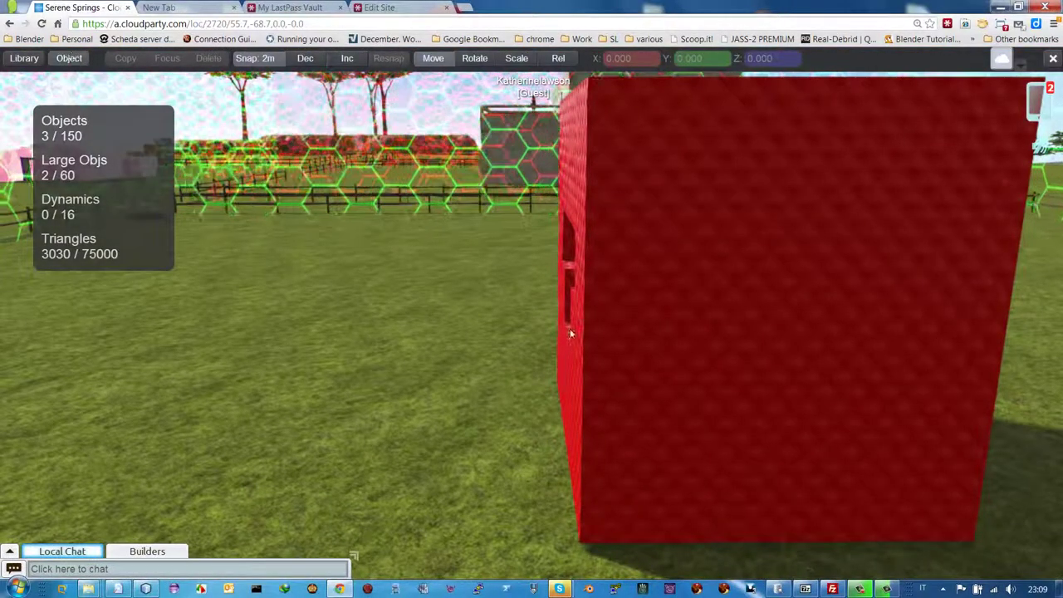
pyautogui.rightClick(673, 263)
pyautogui.click(688, 284)
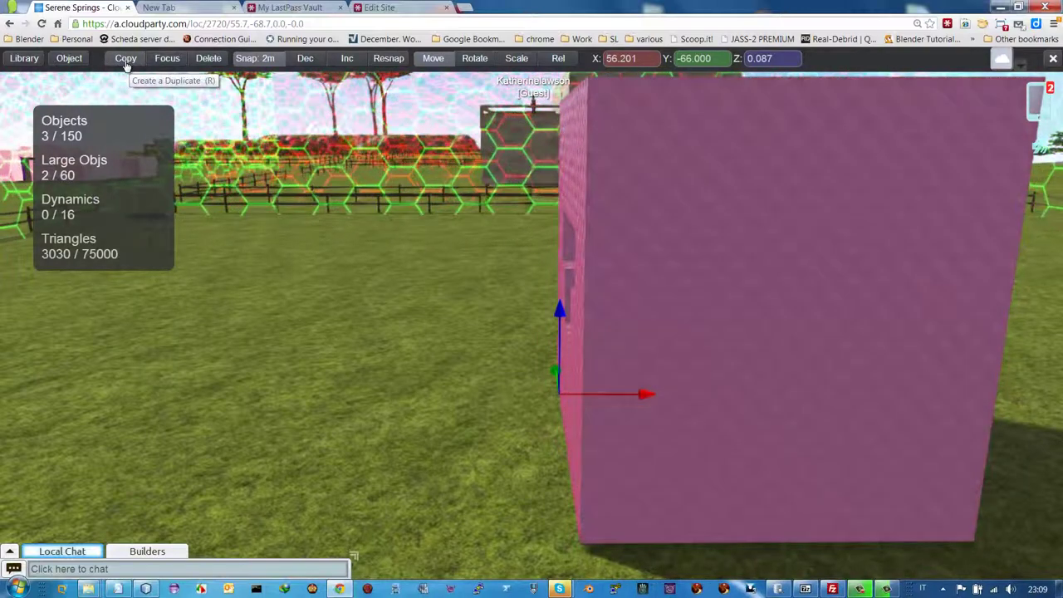
pyautogui.click(129, 63)
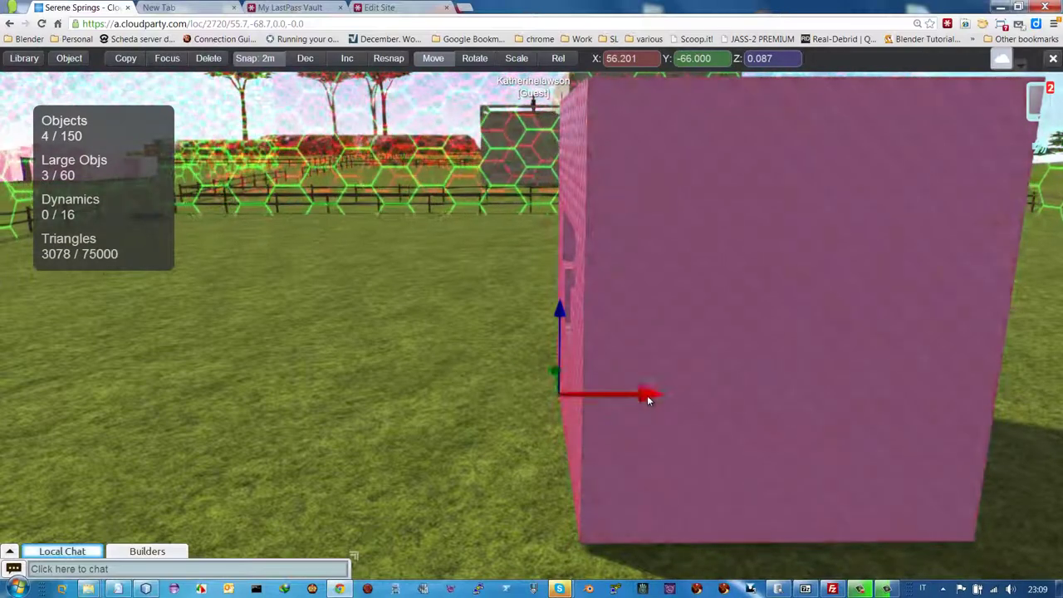
pyautogui.moveTo(648, 395); pyautogui.dragTo(314, 413)
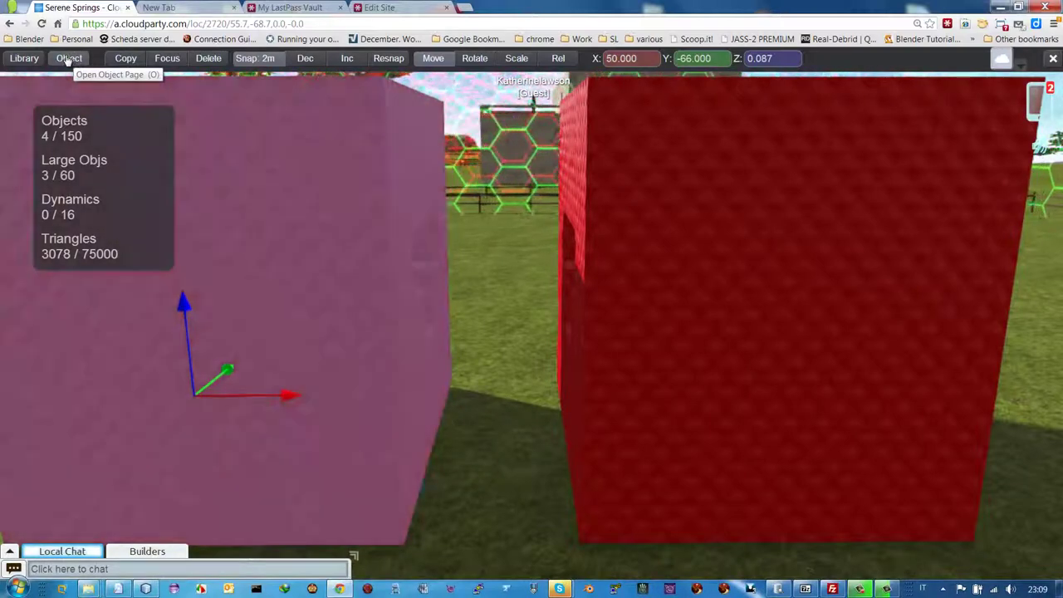
# Examine the copied block's object property sections and the library's folders, and leave edit mode
pyautogui.click(69, 58)
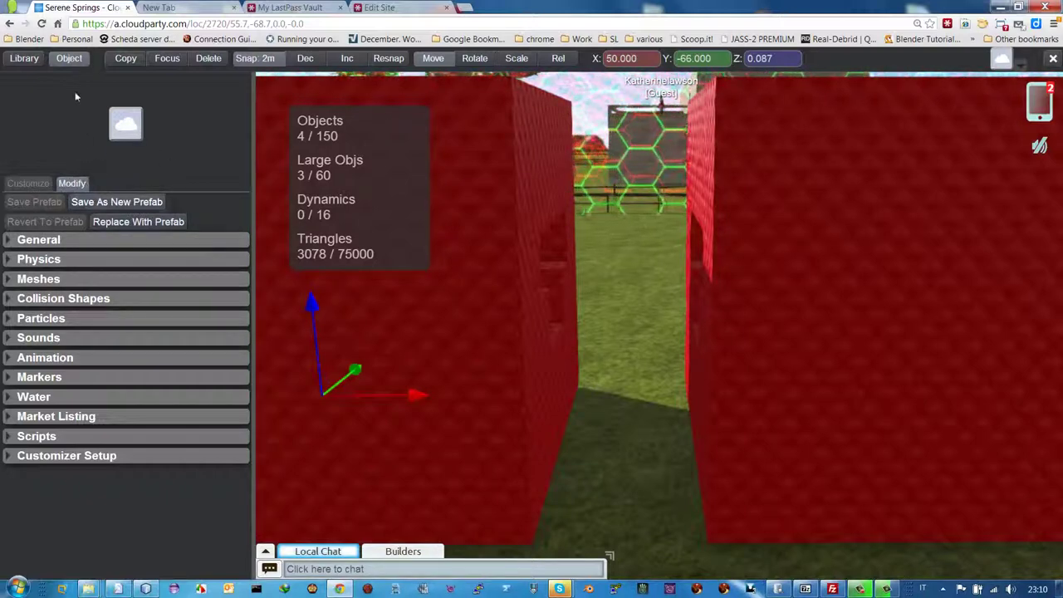
pyautogui.click(23, 59)
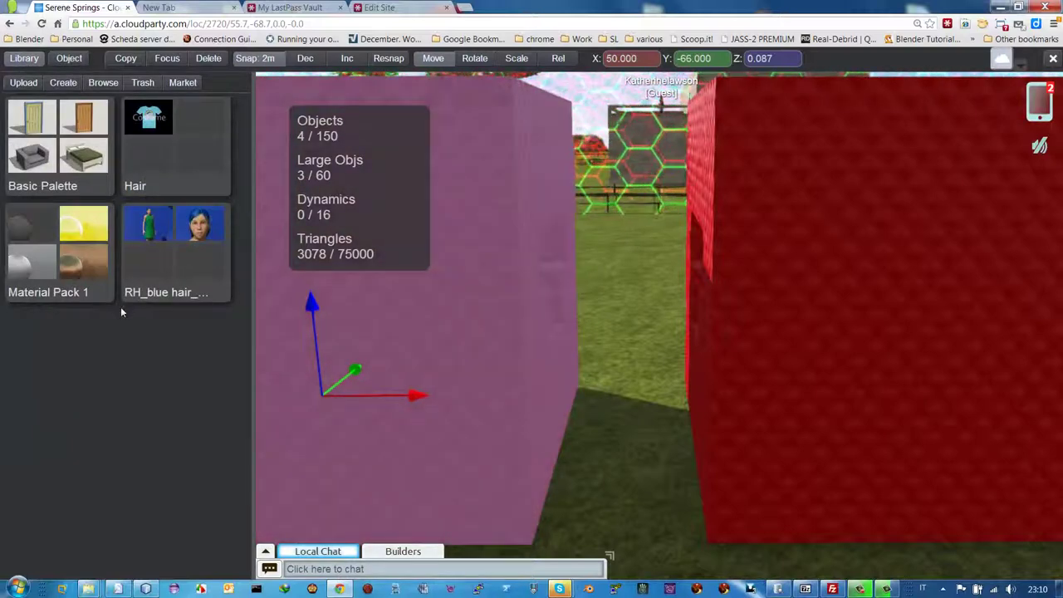
pyautogui.press('Escape')
pyautogui.press('Escape')
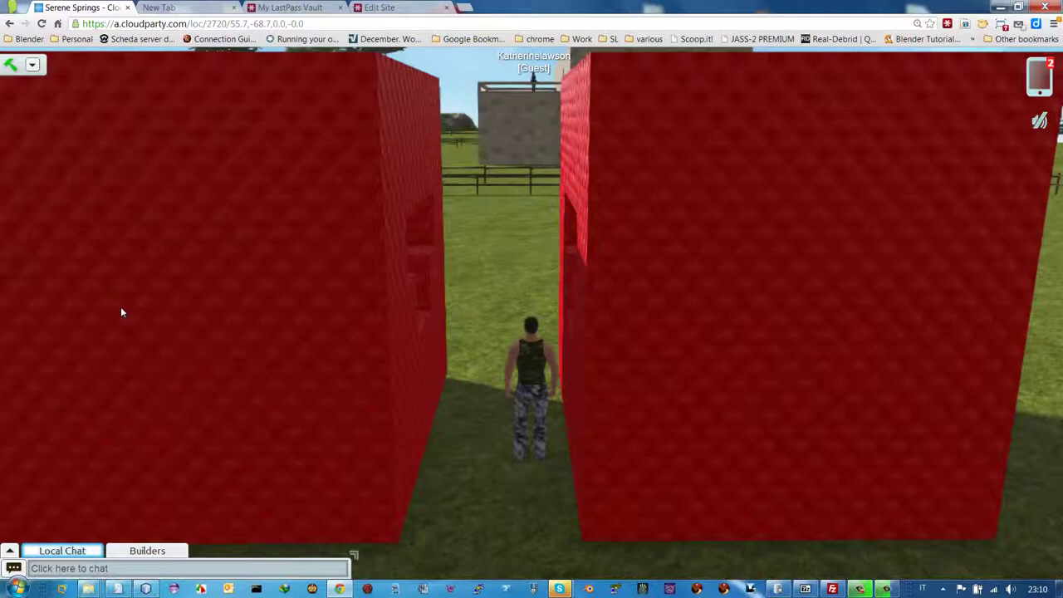
# Walk the avatar onto the open grass beyond the blocks, place an Armchair from the Basic Palette there, and leave edit mode
pyautogui.press('w')
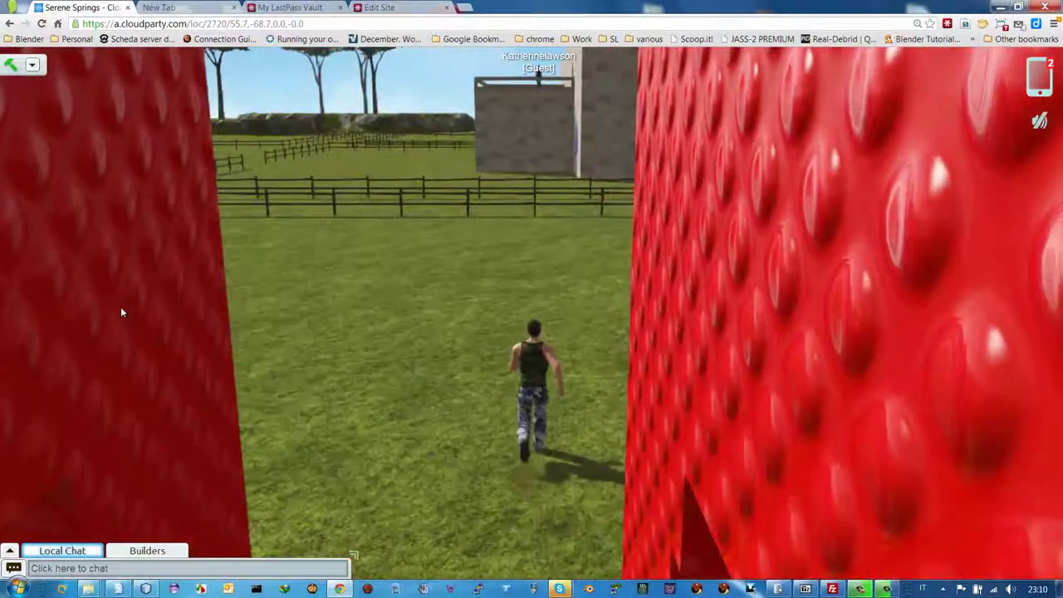
pyautogui.press('Left')
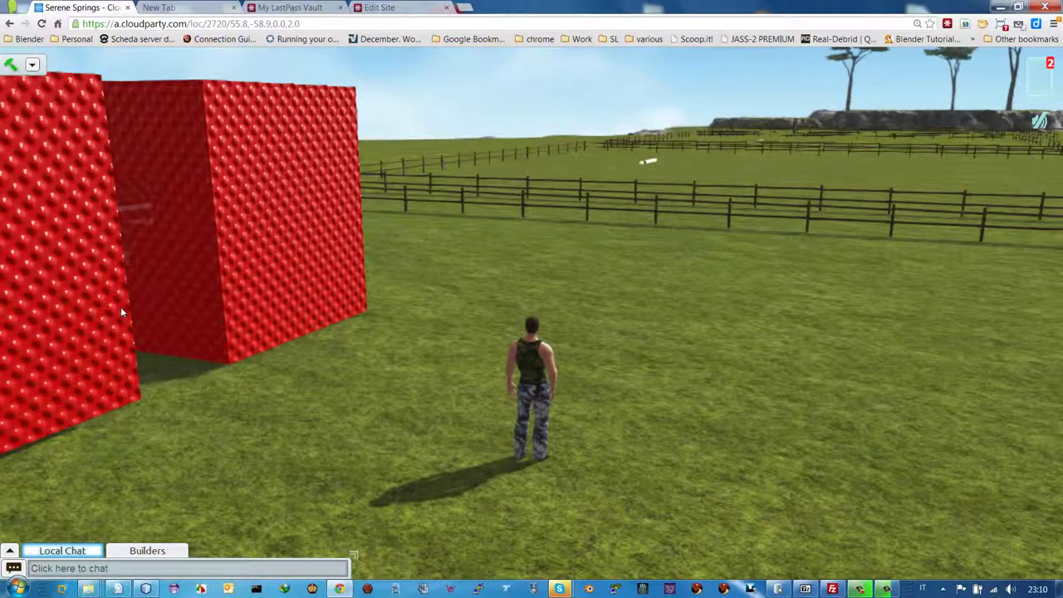
pyautogui.press('b')
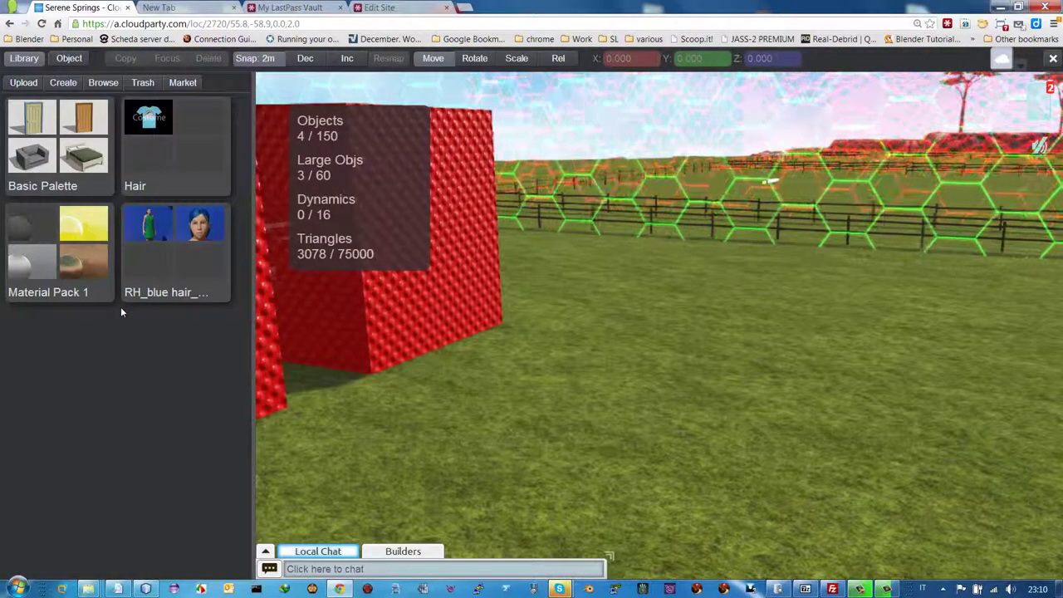
pyautogui.press('l')
pyautogui.press('l')
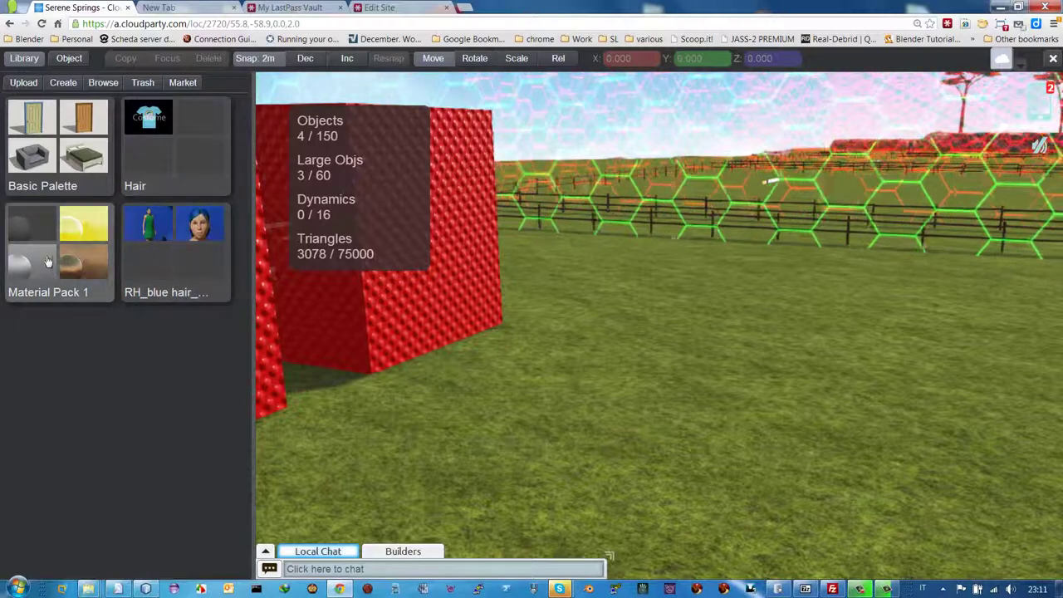
pyautogui.click(62, 153)
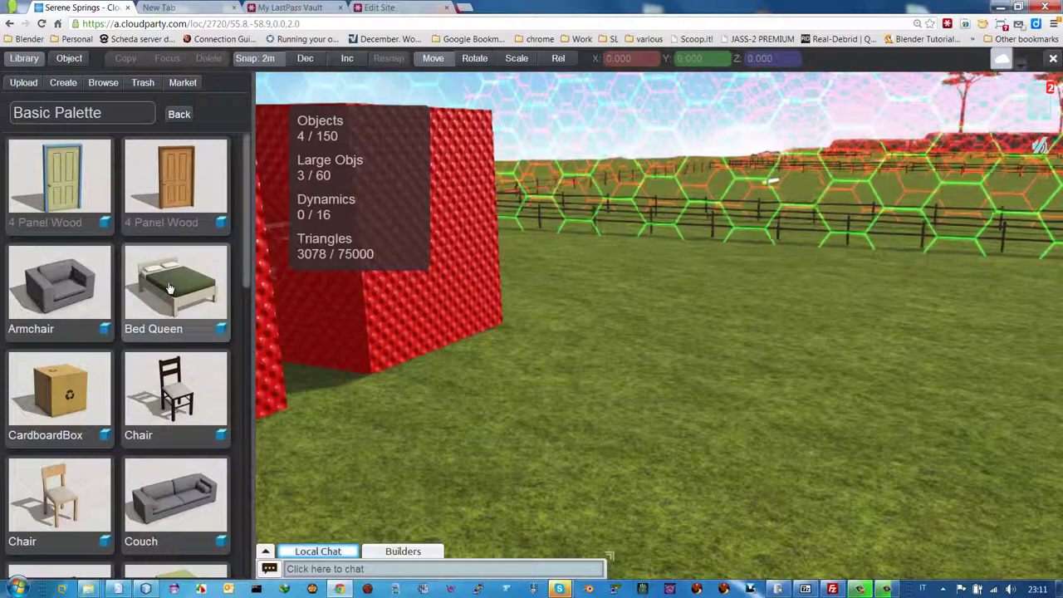
pyautogui.click(64, 289)
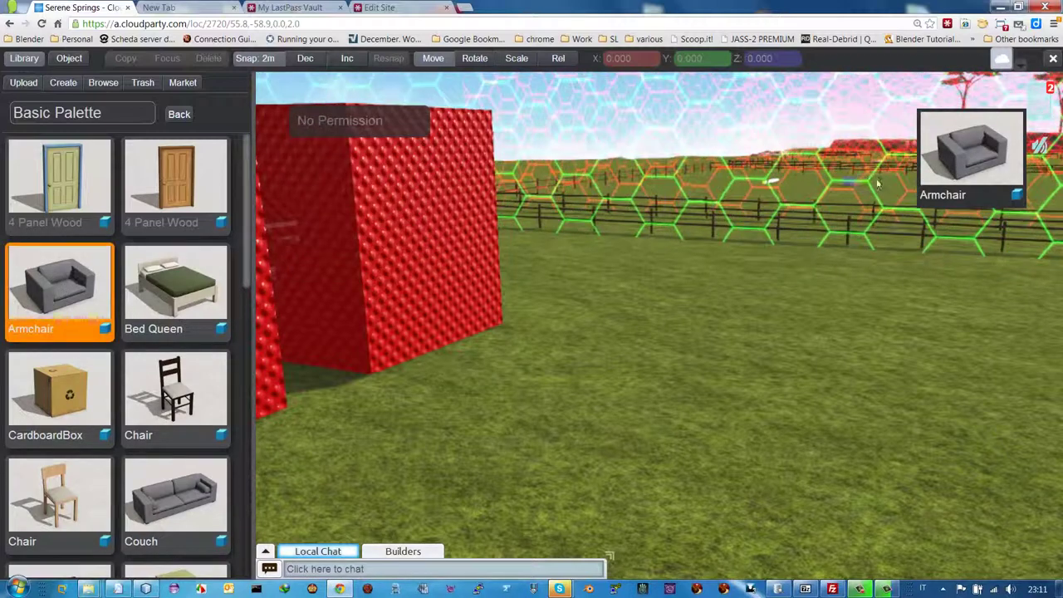
pyautogui.click(623, 458)
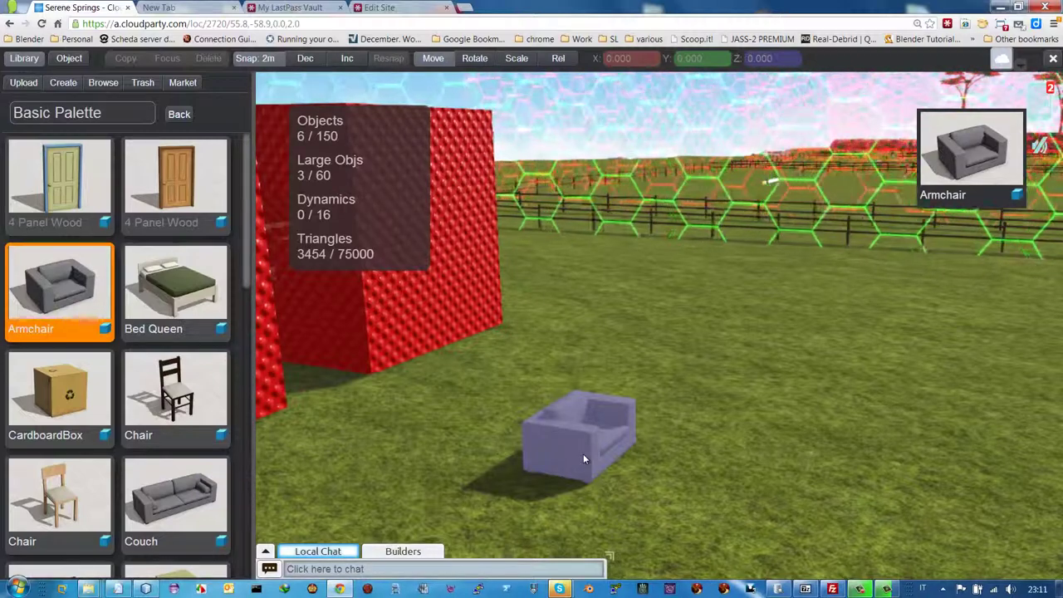
pyautogui.press('F5')
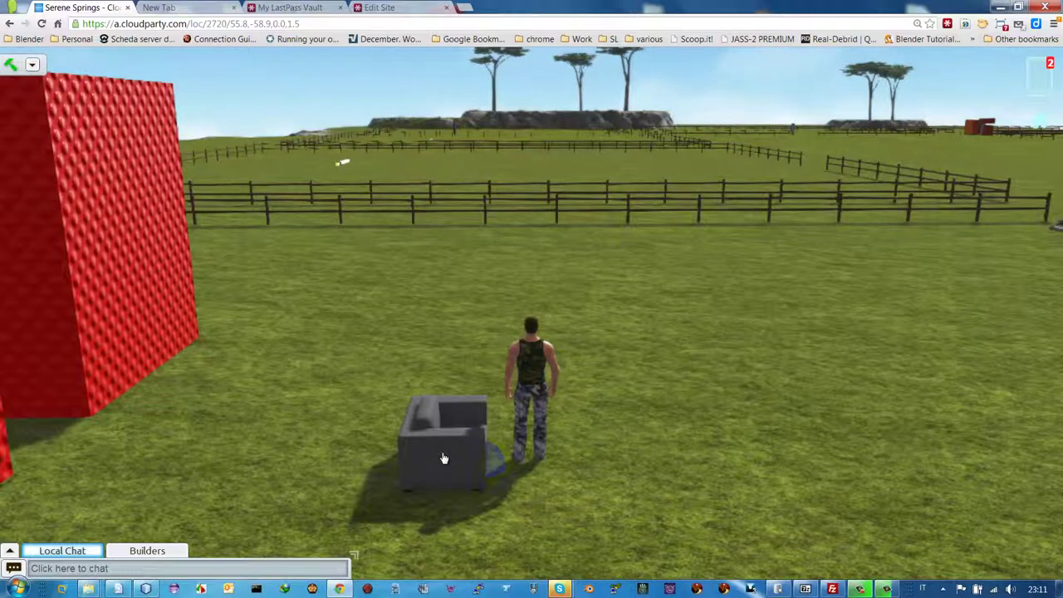
# Put the avatar on the armchair and examine its pose there from behind and from the side
pyautogui.press('Left')
pyautogui.press('Right')
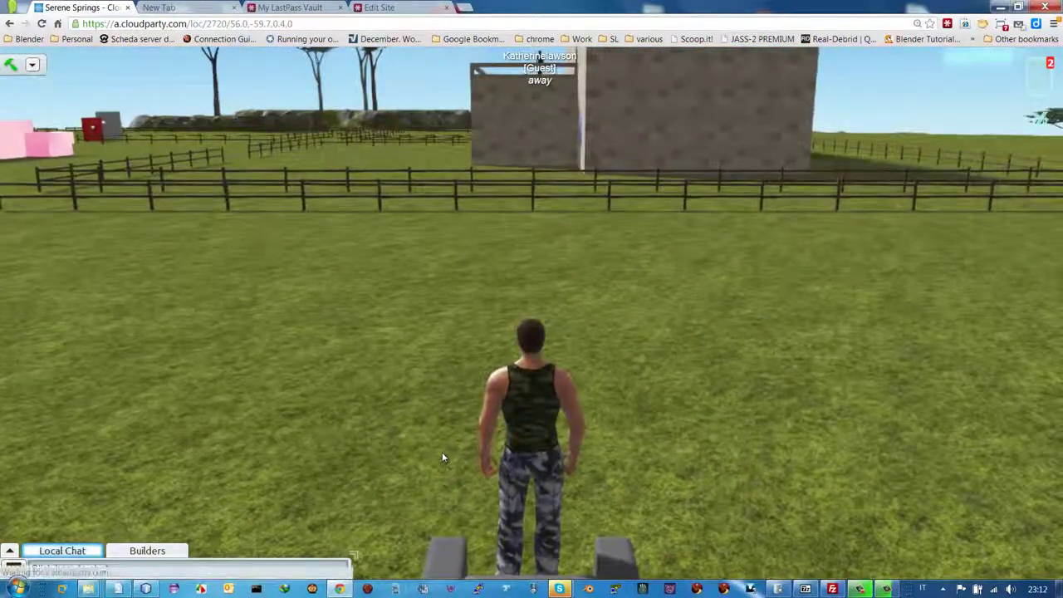
pyautogui.scroll(-3, 582, 334)
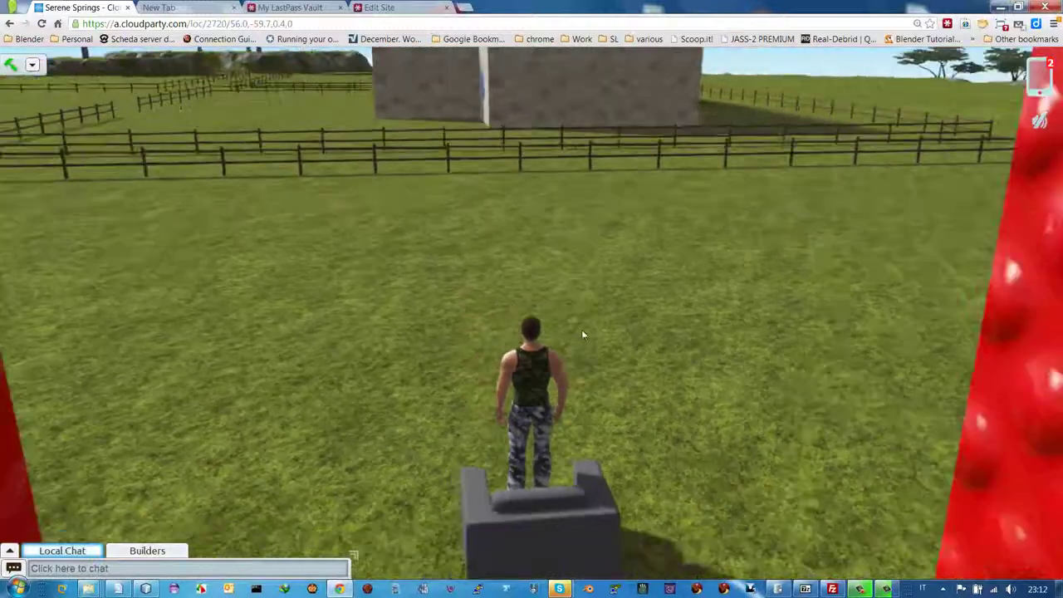
pyautogui.moveTo(583, 334); pyautogui.dragTo(801, 337)
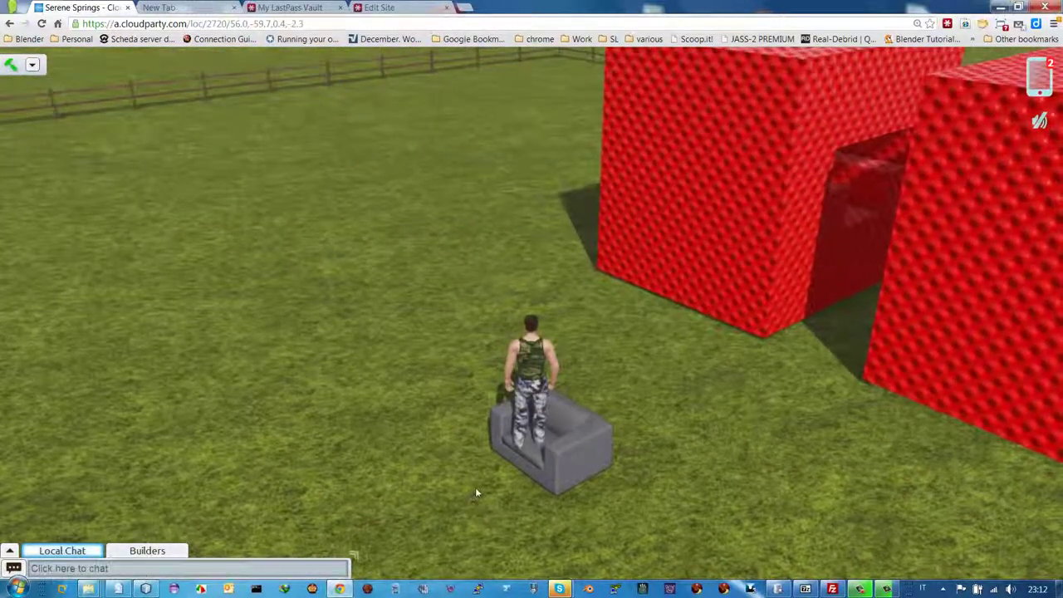
pyautogui.click(516, 473)
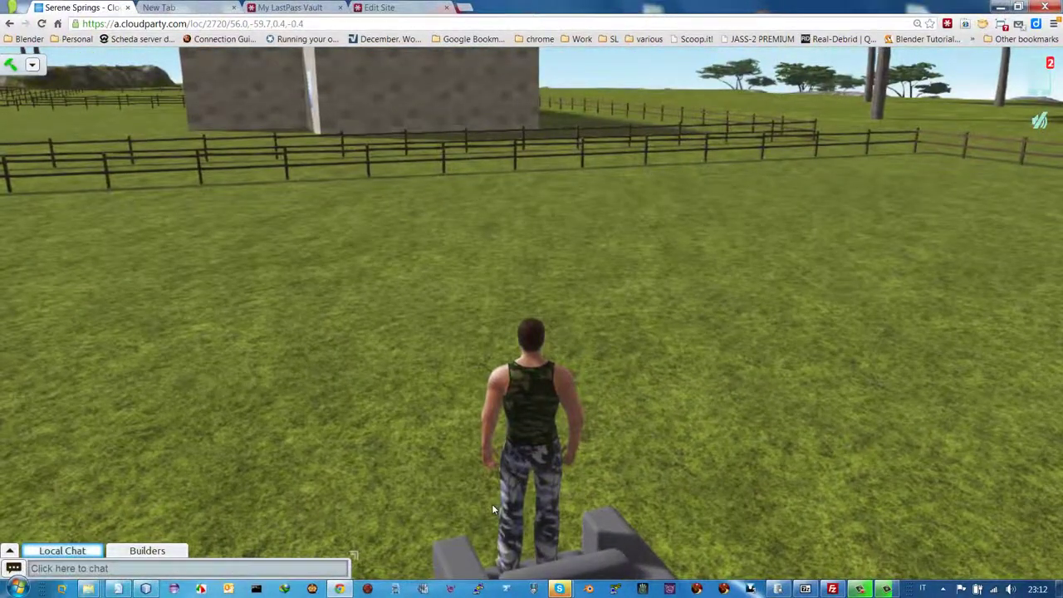
# Walk the avatar off the armchair and turn it around to face the armchair and both red blocks
pyautogui.press('w')
pyautogui.press('a')
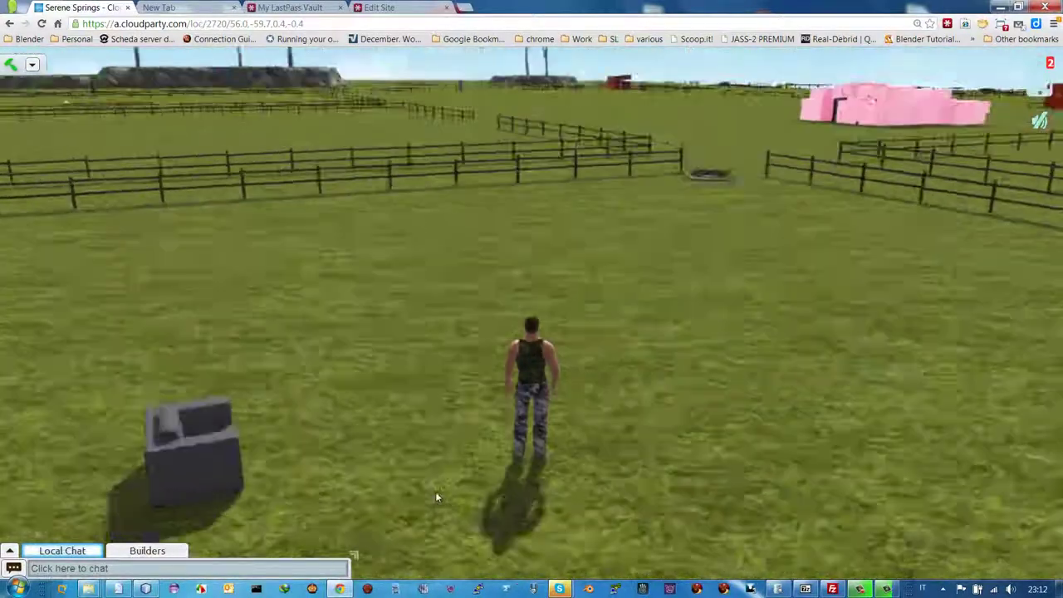
pyautogui.press('a')
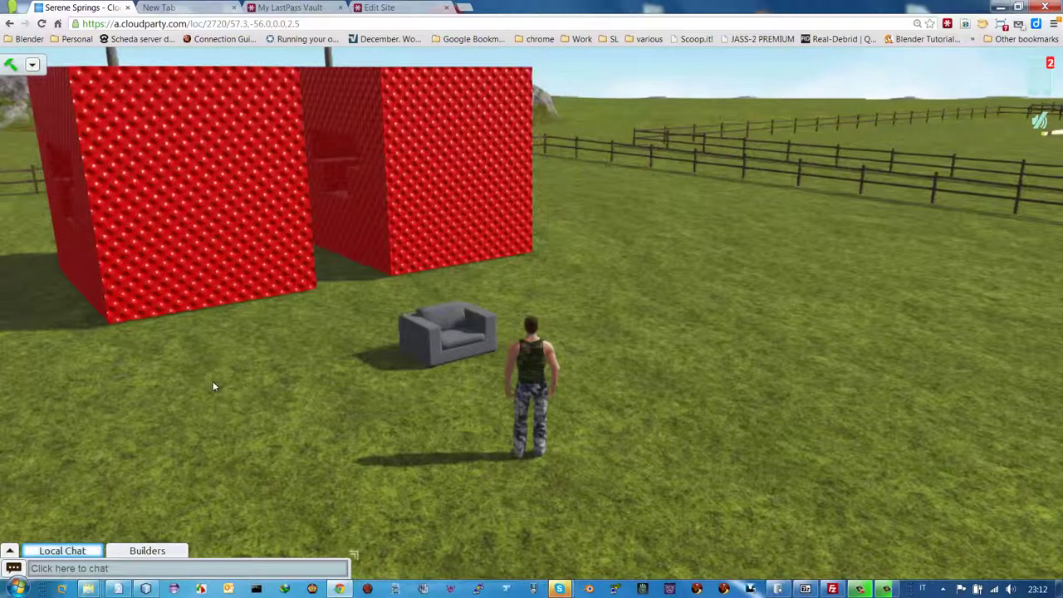
# Place a Couch from the Basic Palette on the grass near the armchair, leave edit mode, and seat the avatar on it
pyautogui.press('b')
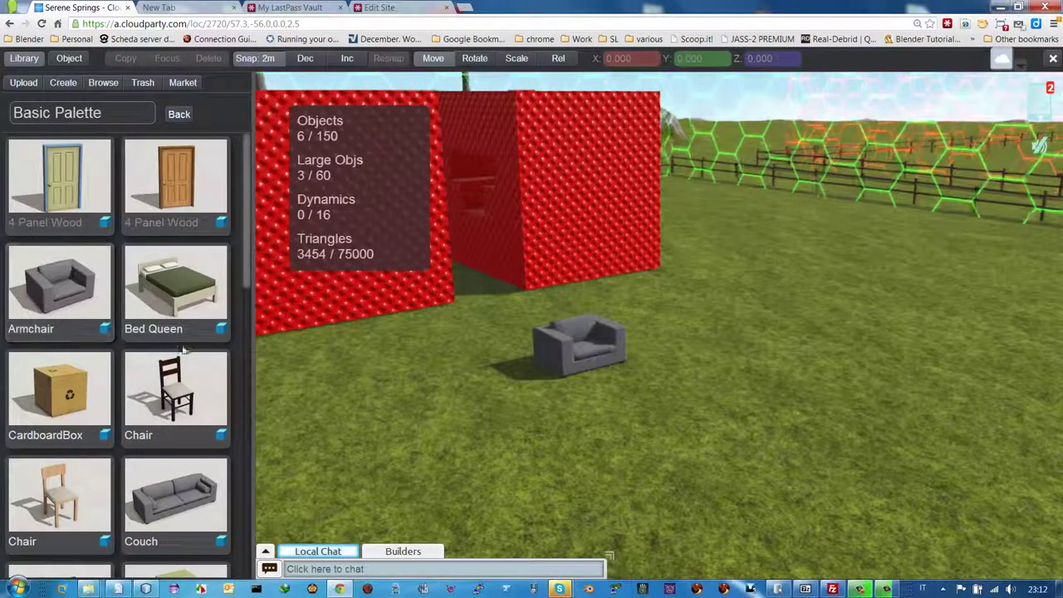
pyautogui.click(175, 496)
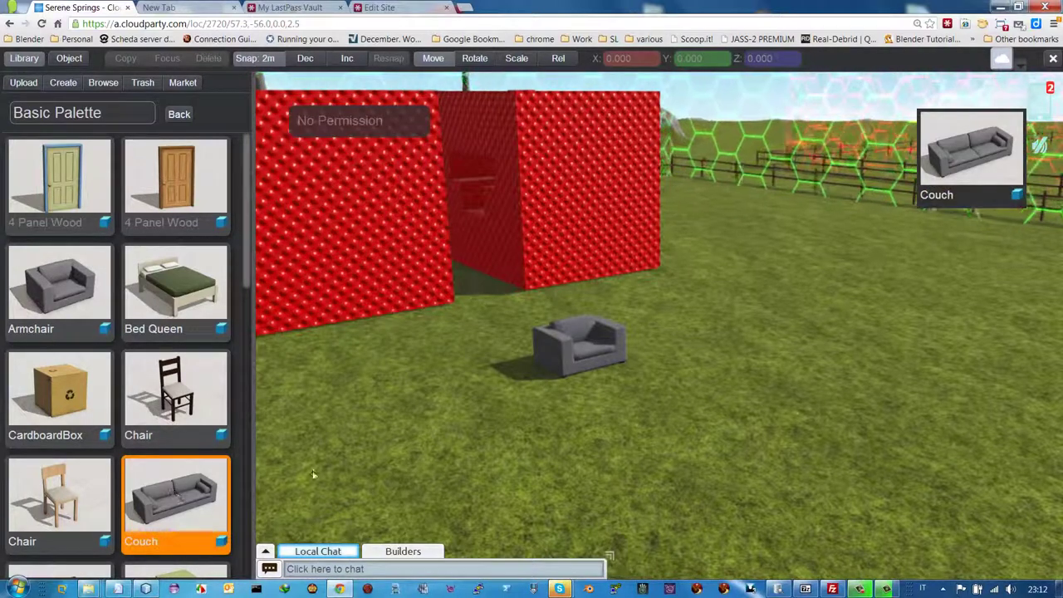
pyautogui.click(460, 440)
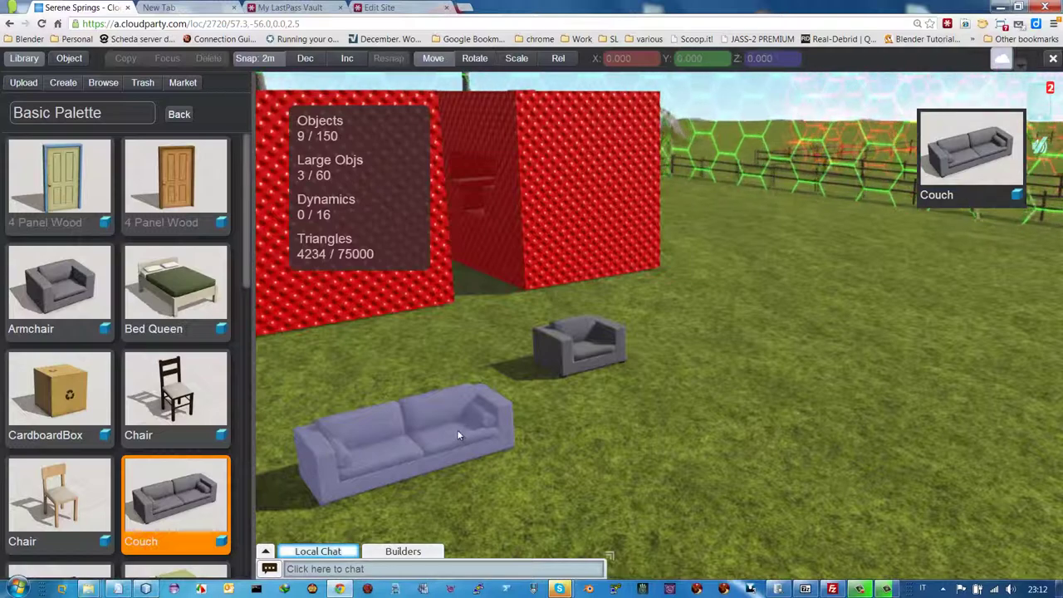
pyautogui.press('Escape')
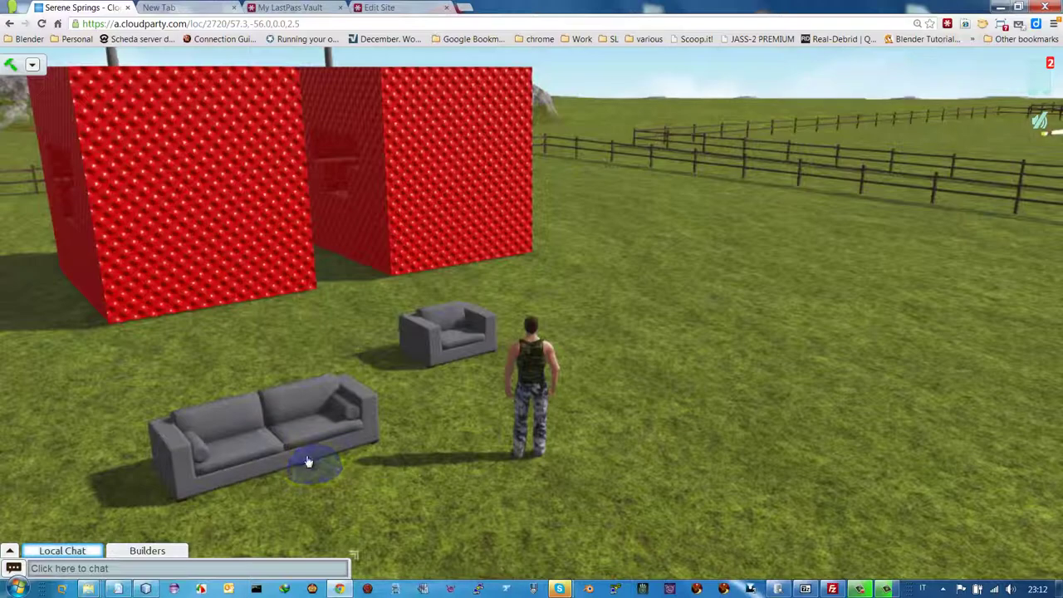
pyautogui.click(306, 459)
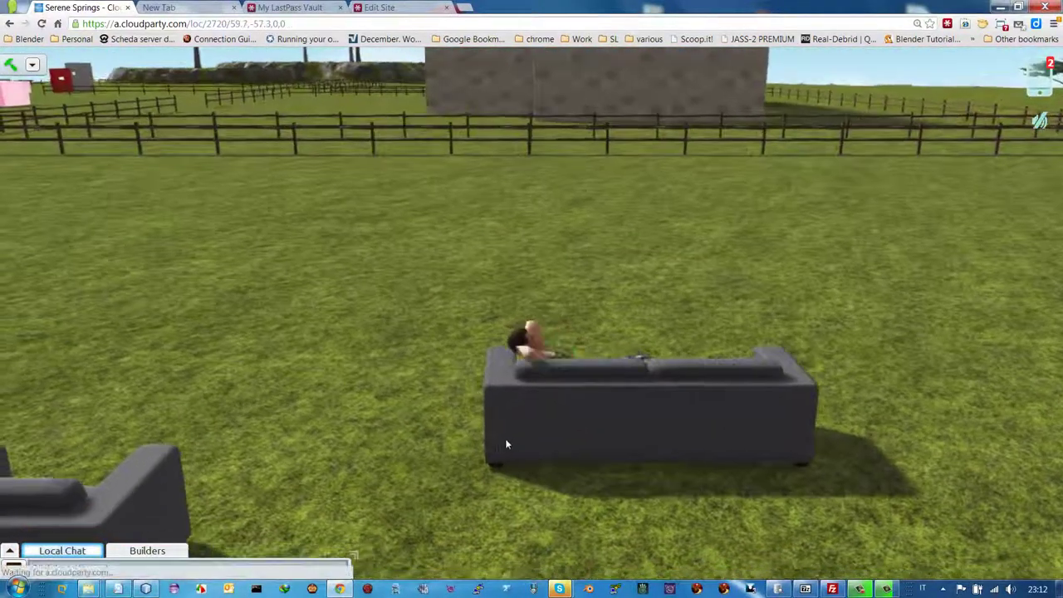
# Examine the avatar's reclining pose on the couch up close, and stand the avatar up
pyautogui.moveTo(577, 434); pyautogui.dragTo(464, 423)
pyautogui.scroll(6, 458, 437)
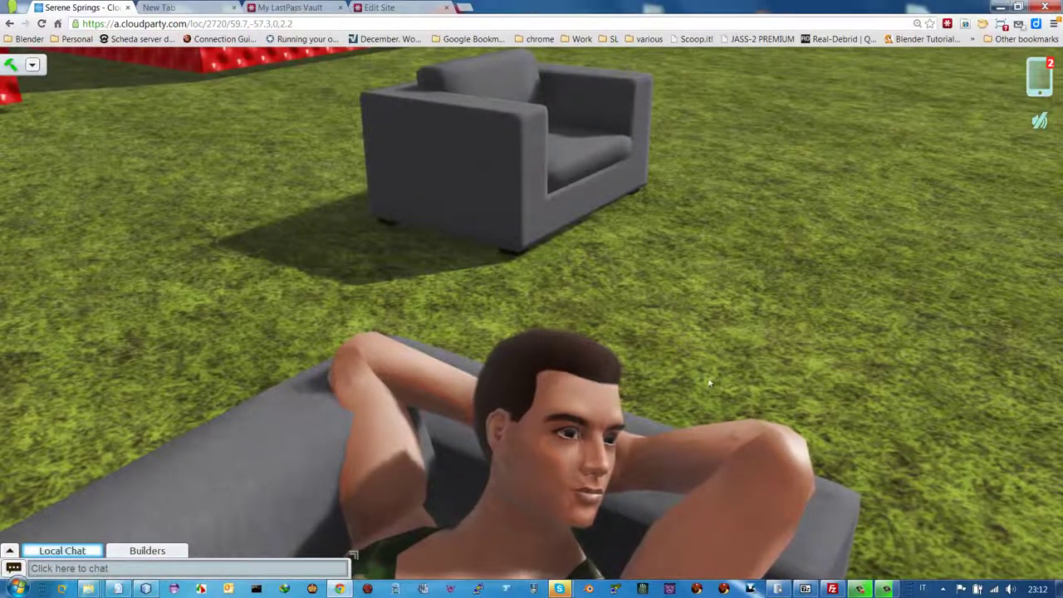
pyautogui.press('Down')
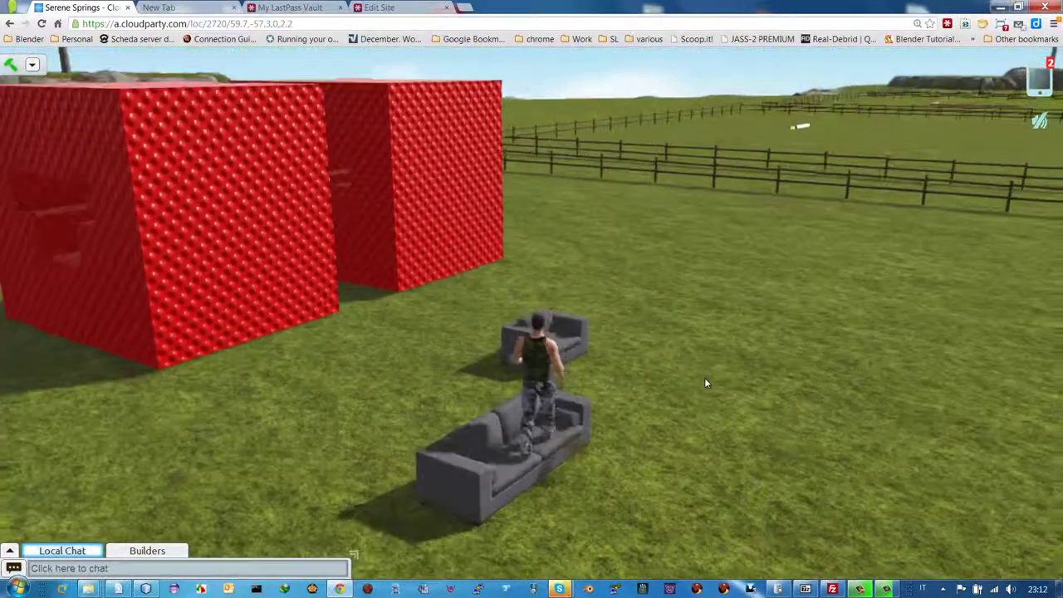
# Walk the avatar away from the couch onto open grass and turn it toward the furniture and both red blocks
pyautogui.press('Right')
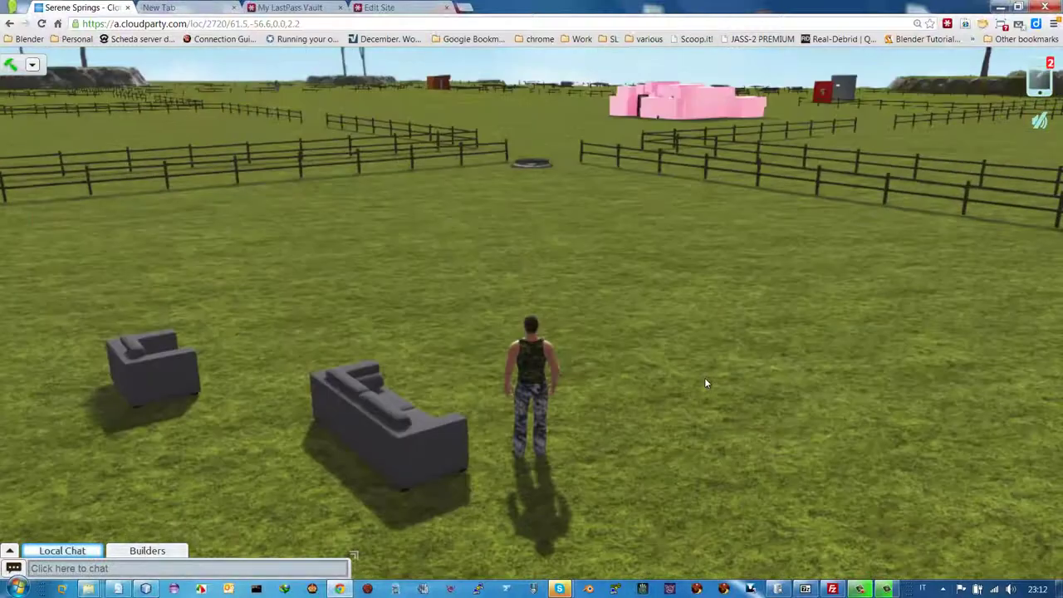
pyautogui.press('Up')
pyautogui.press('Left')
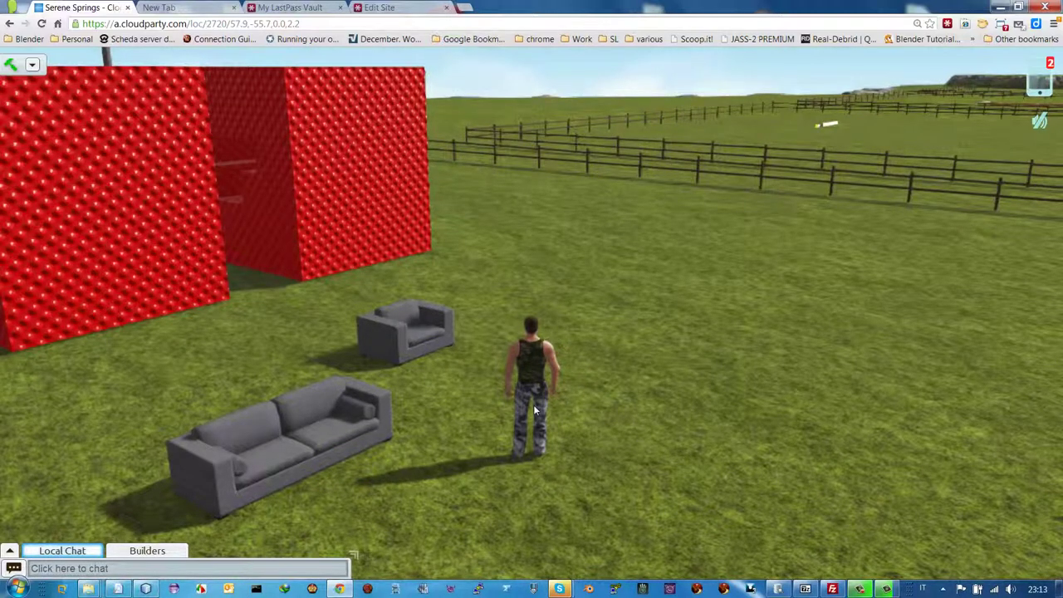
pyautogui.press('Left')
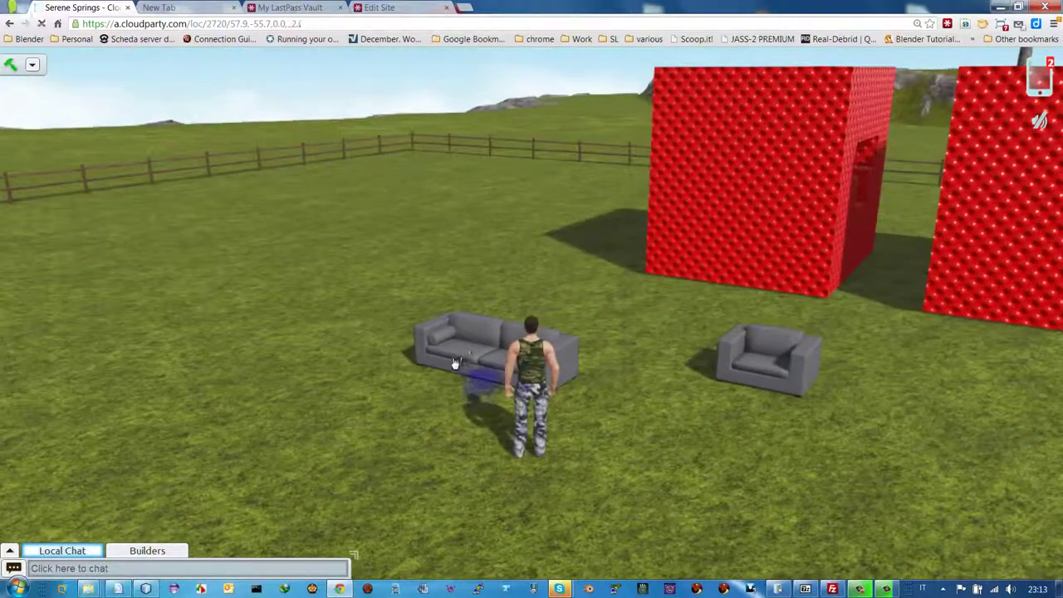
pyautogui.press('Right')
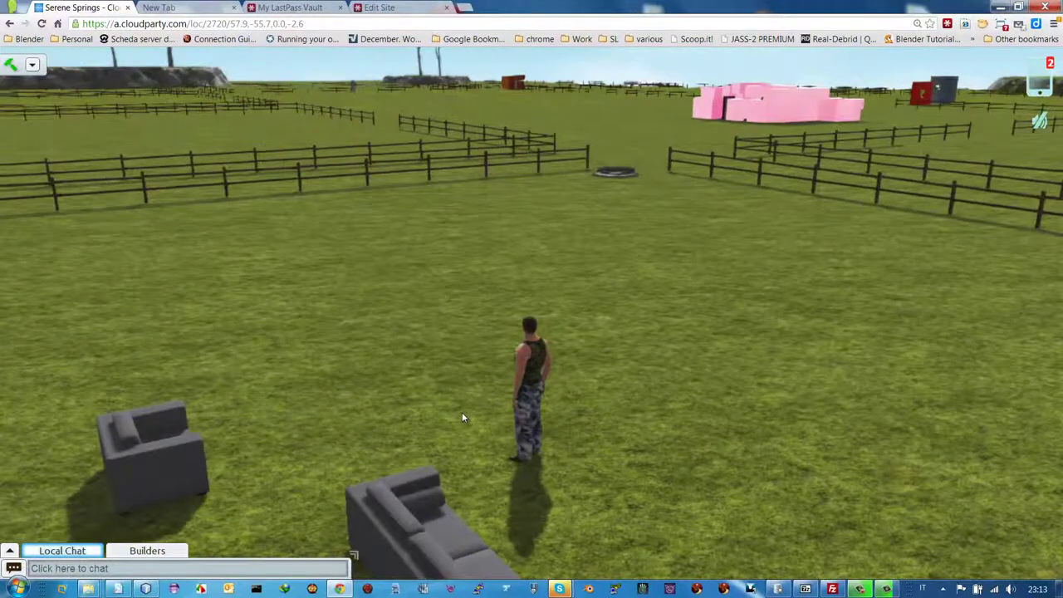
pyautogui.press('Up')
pyautogui.press('Left')
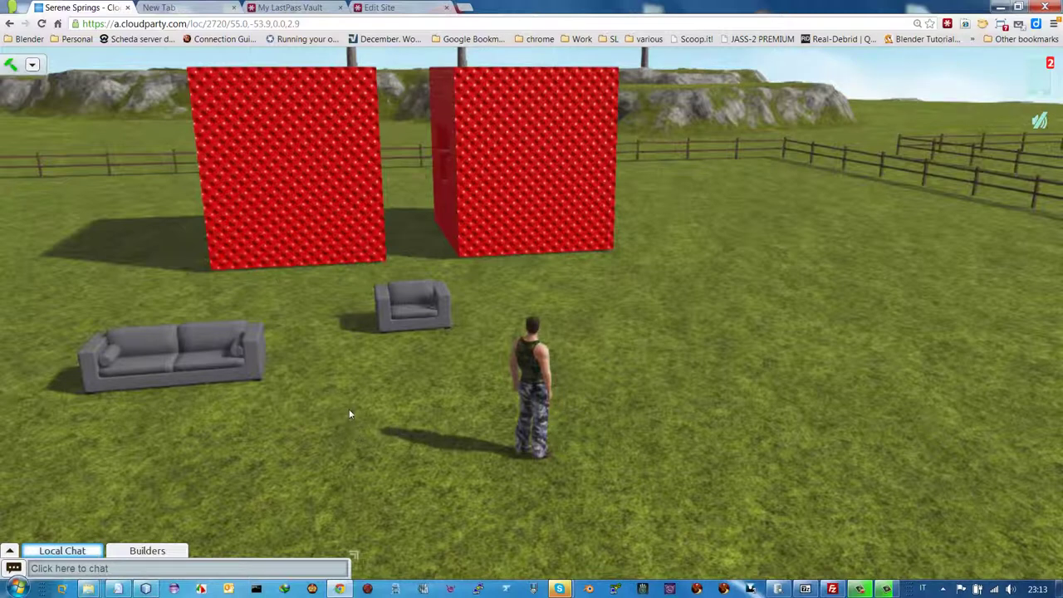
# Open the Marketplace and filter its listings to free items
pyautogui.press('m')
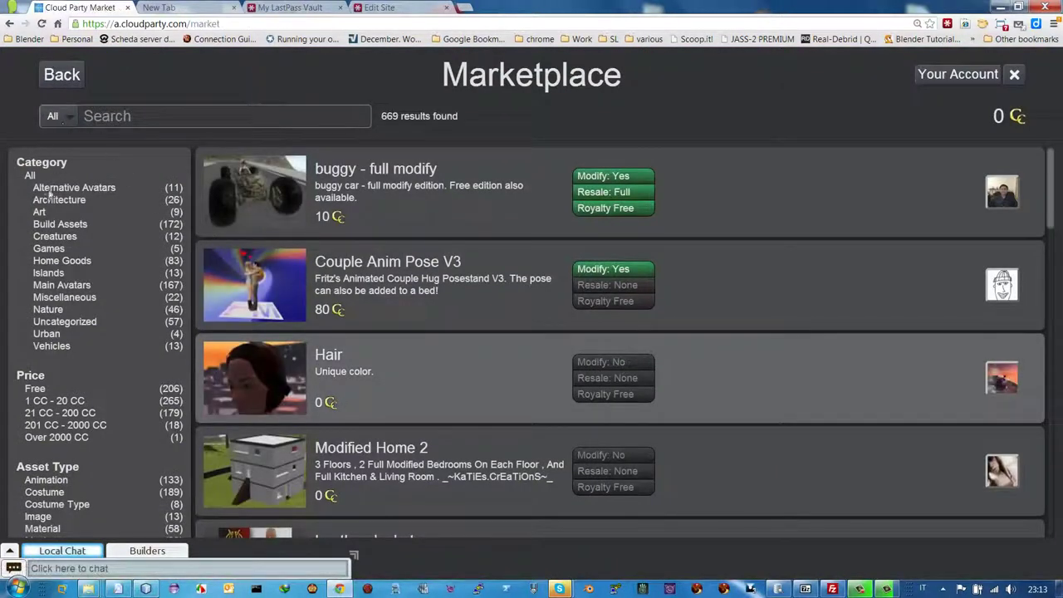
pyautogui.scroll(-1, 104, 357)
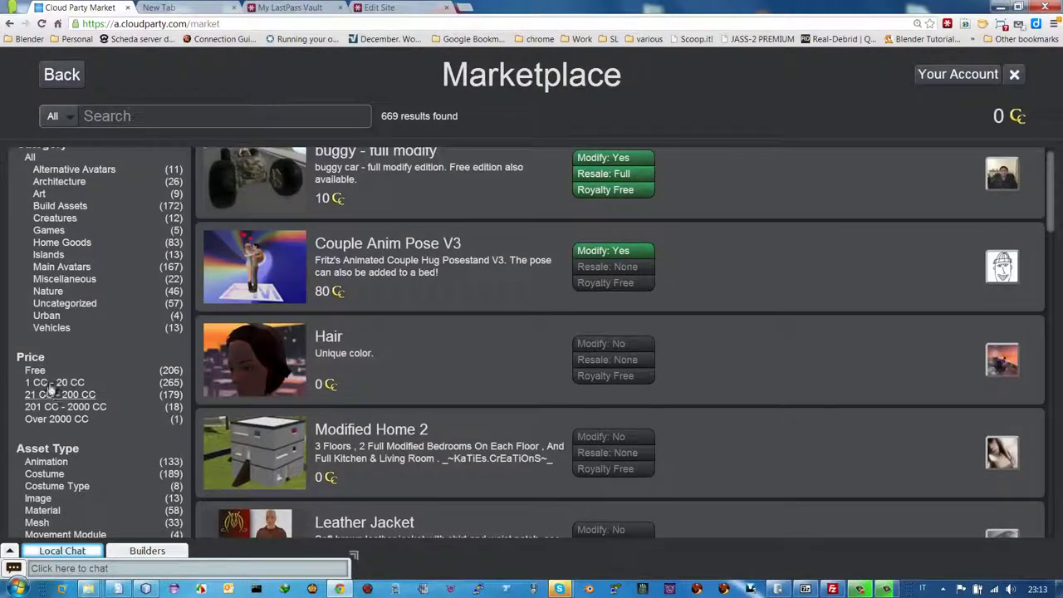
pyautogui.click(35, 371)
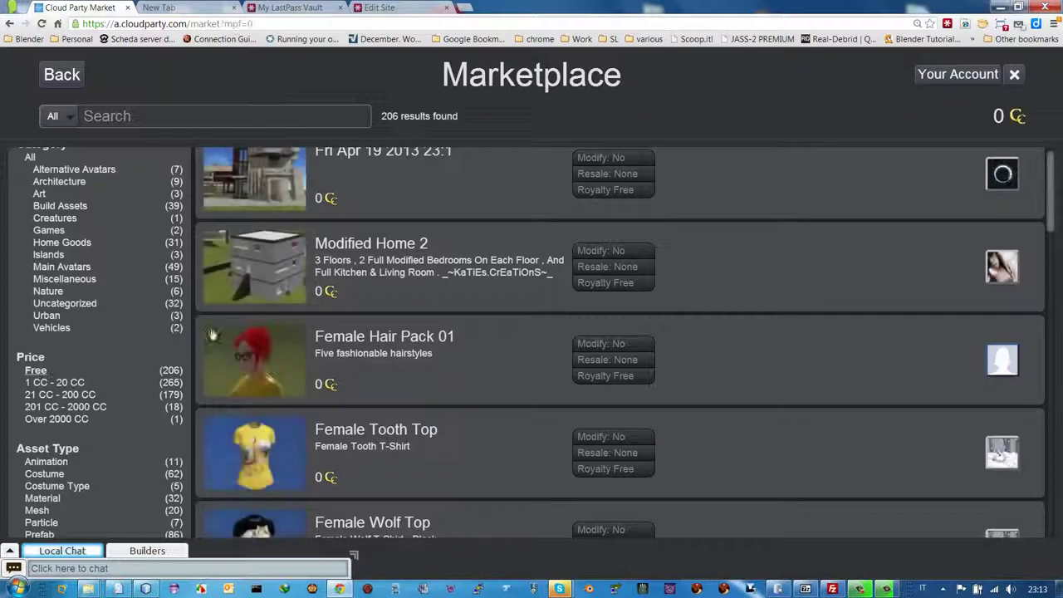
pyautogui.scroll(1, 289, 283)
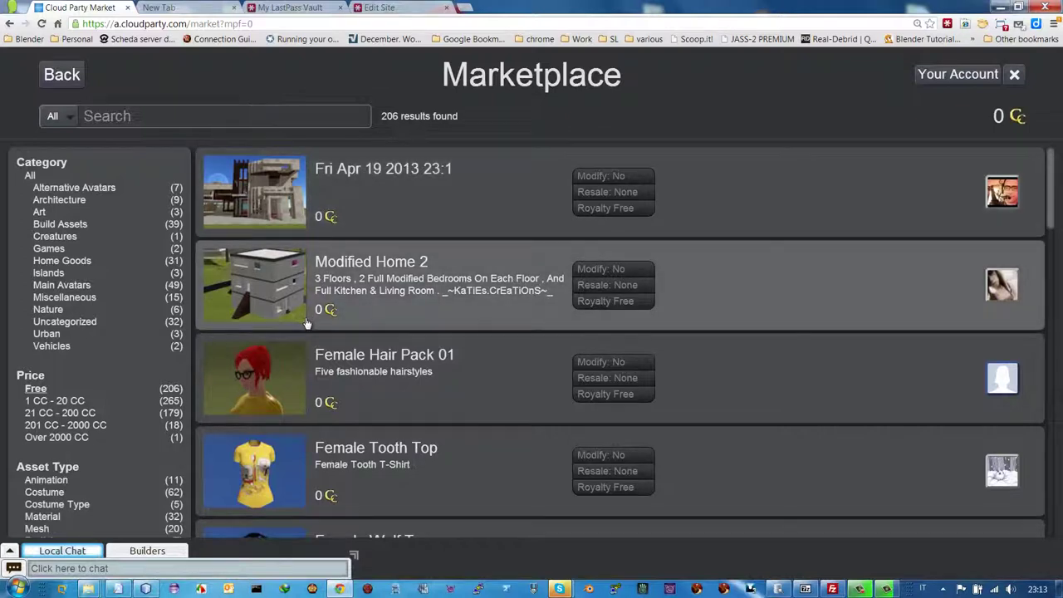
# Search the free Marketplace items for "home" and look through the results
pyautogui.scroll(-1, 333, 264)
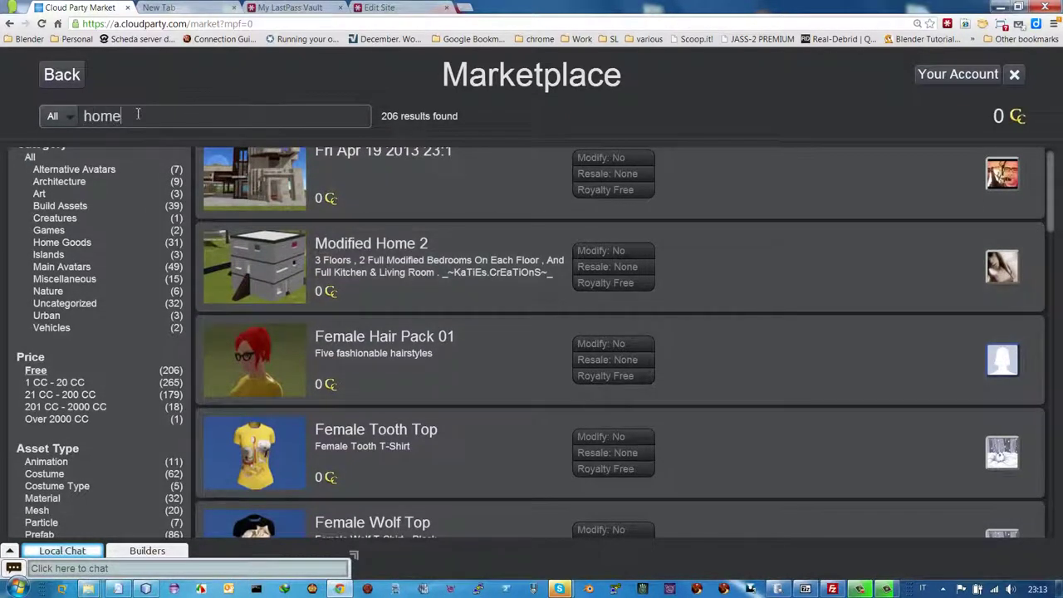
pyautogui.press('Return')
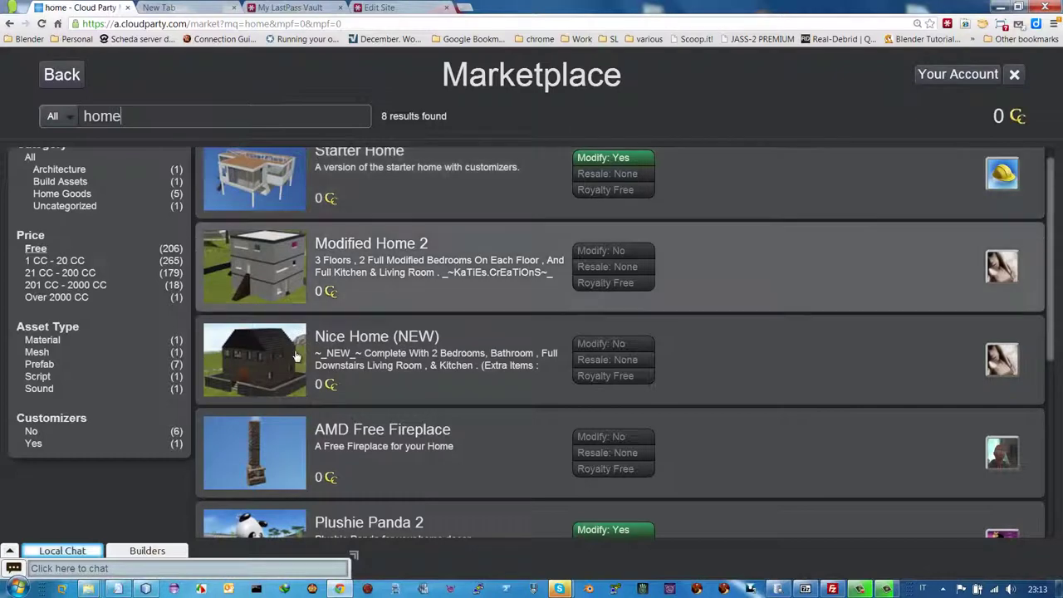
pyautogui.scroll(-3, 295, 359)
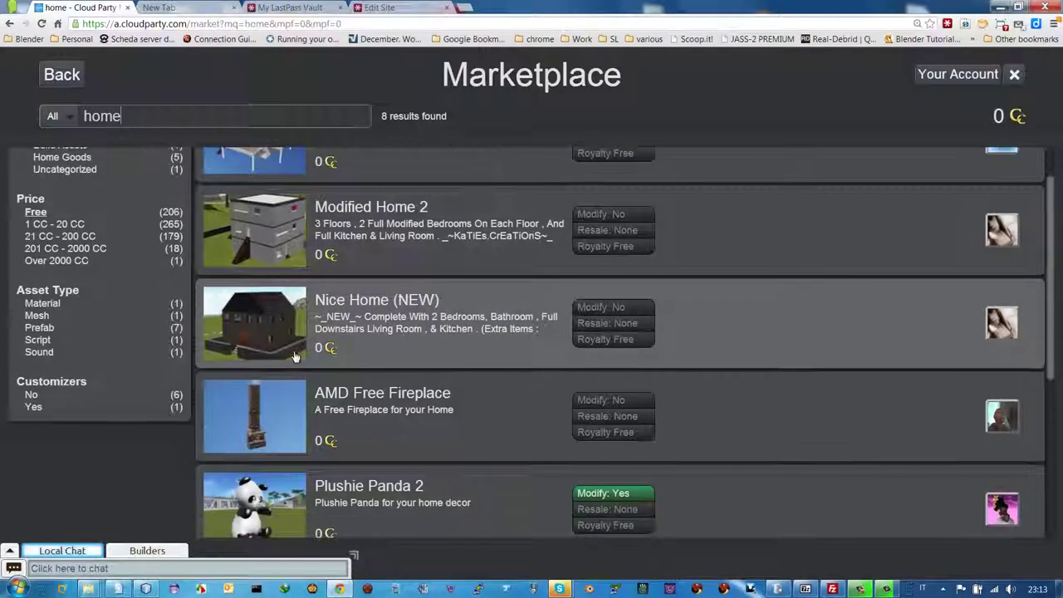
pyautogui.scroll(-3, 297, 355)
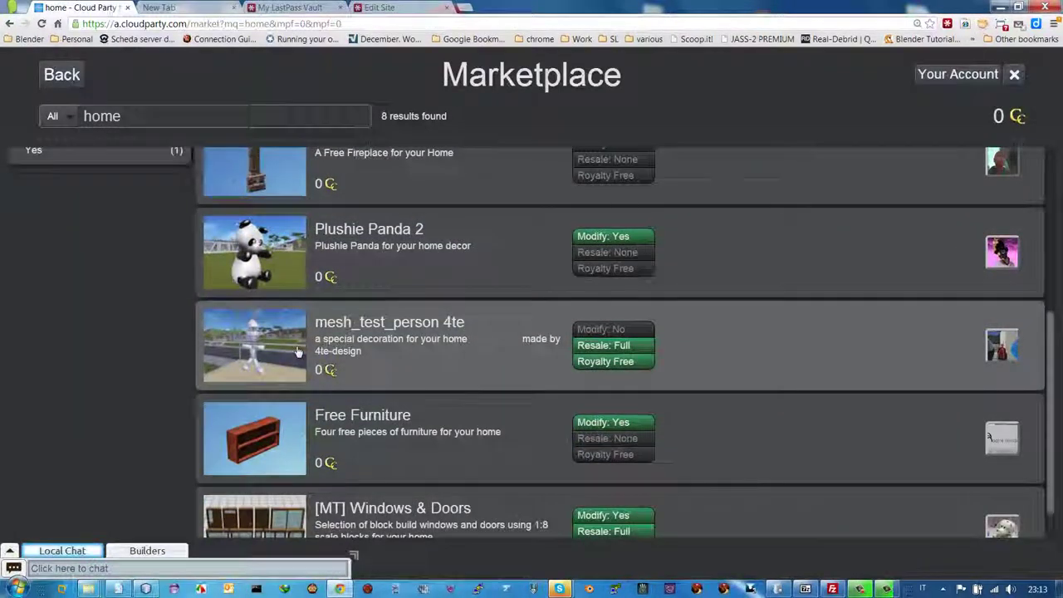
pyautogui.scroll(6, 299, 349)
pyautogui.scroll(1, 301, 343)
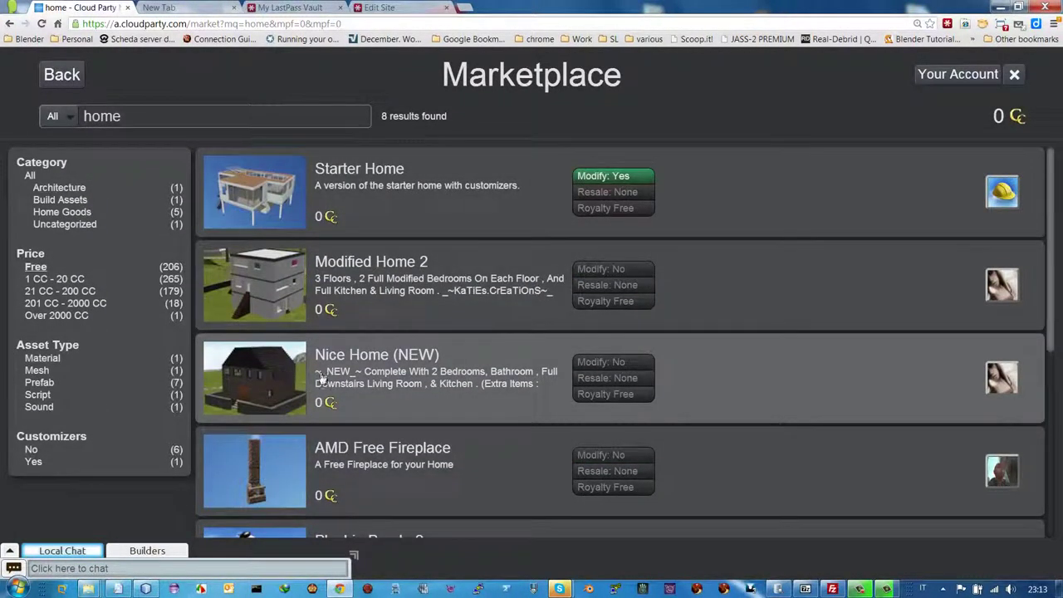
# Purchase Nice Home (NEW) for 0 Cloud Coins and return to the world
pyautogui.click(395, 379)
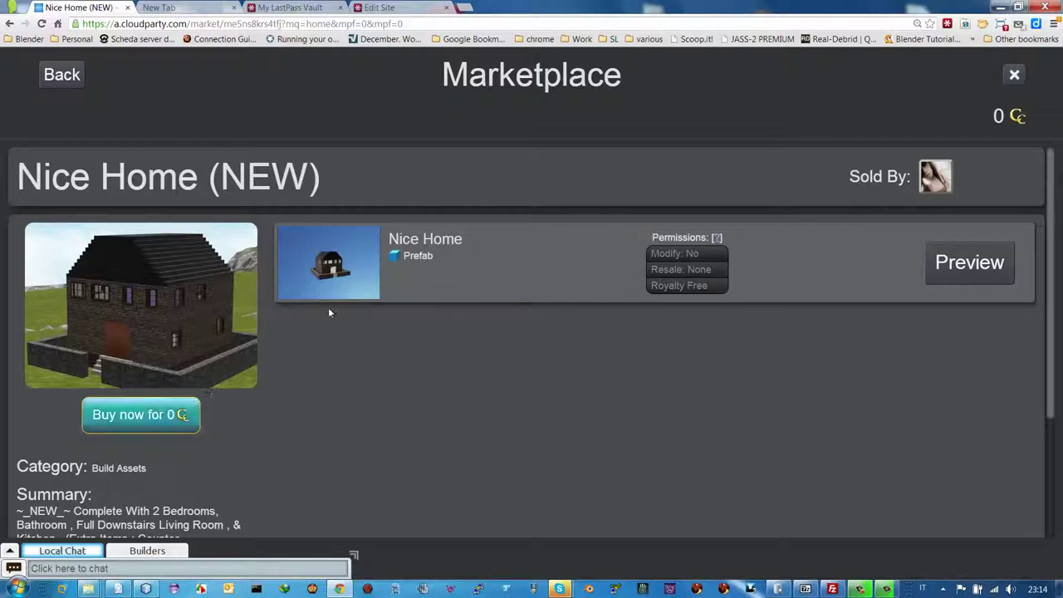
pyautogui.click(138, 422)
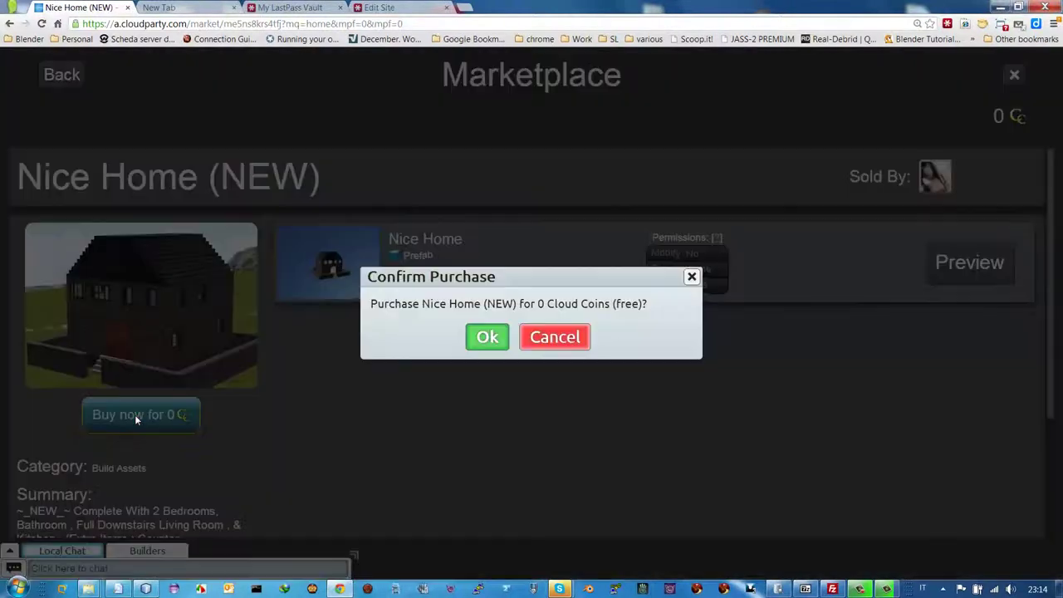
pyautogui.click(488, 341)
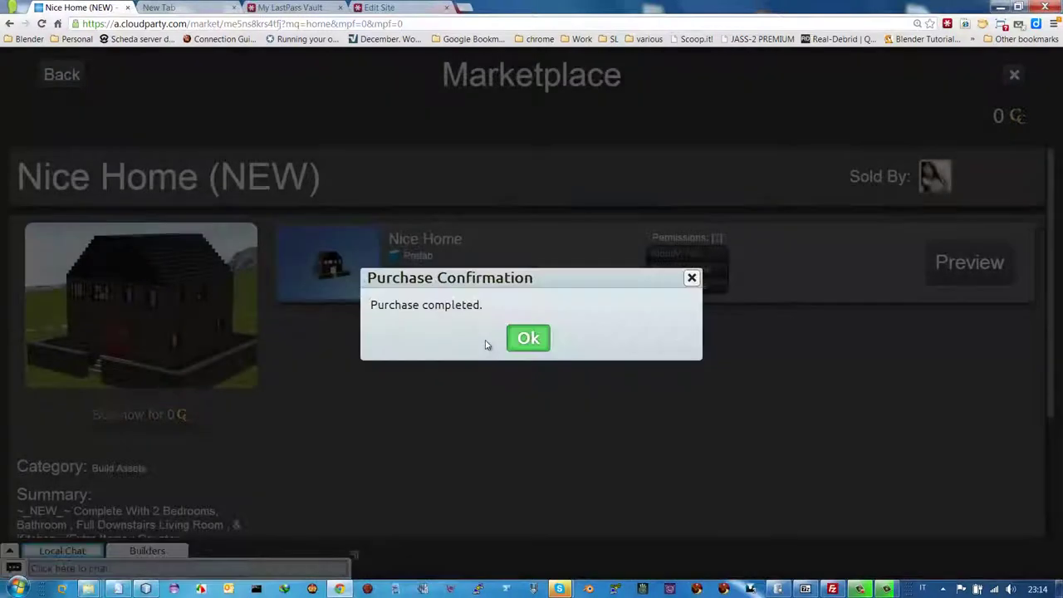
pyautogui.click(527, 337)
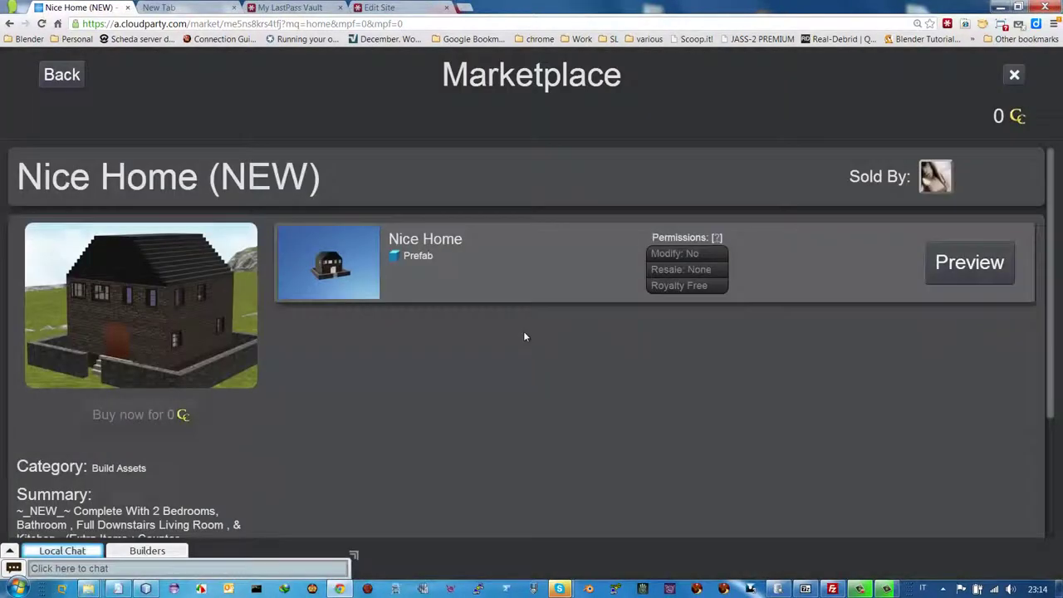
pyautogui.click(1015, 75)
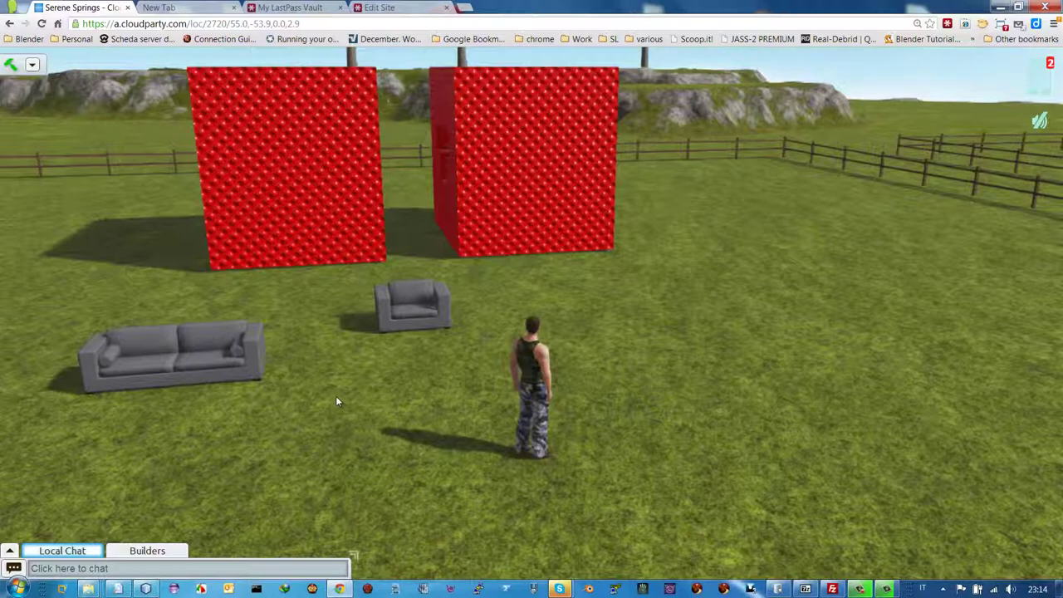
# Place the Nice Home prefab from the library on the grass around the avatar and leave edit mode
pyautogui.press('b')
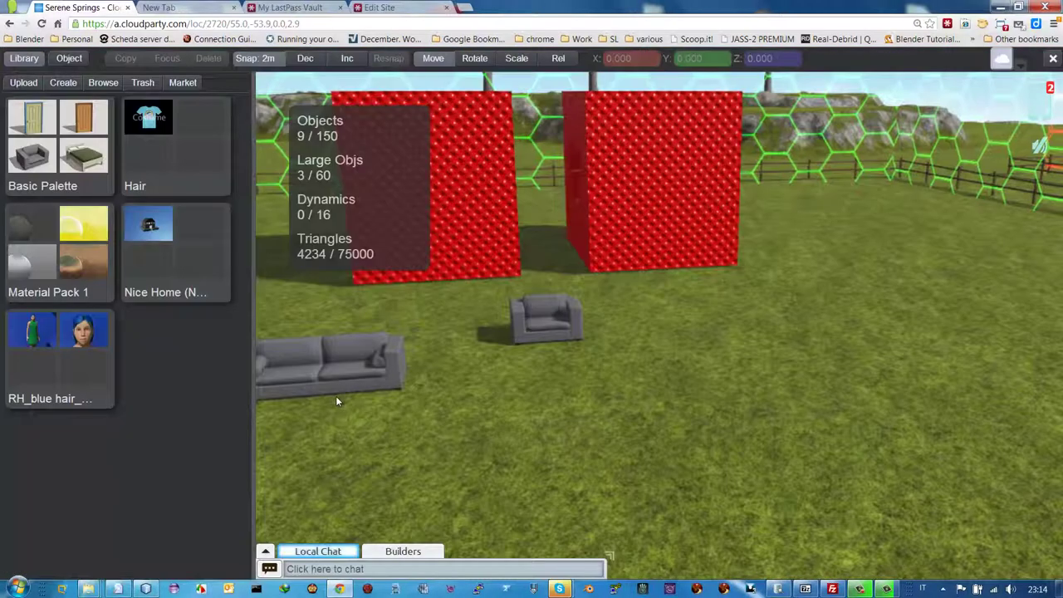
pyautogui.click(163, 264)
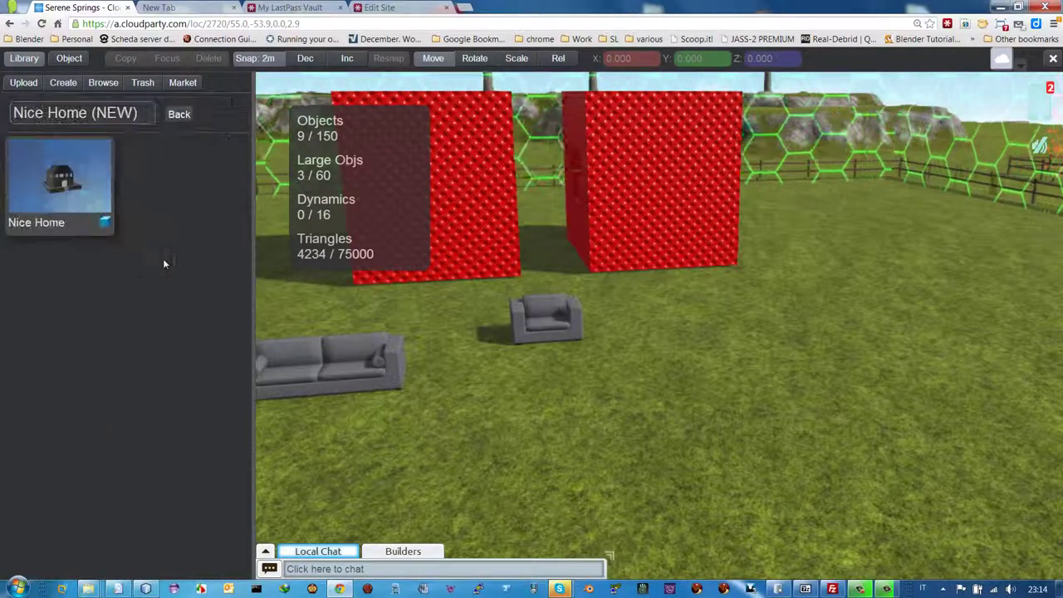
pyautogui.click(54, 182)
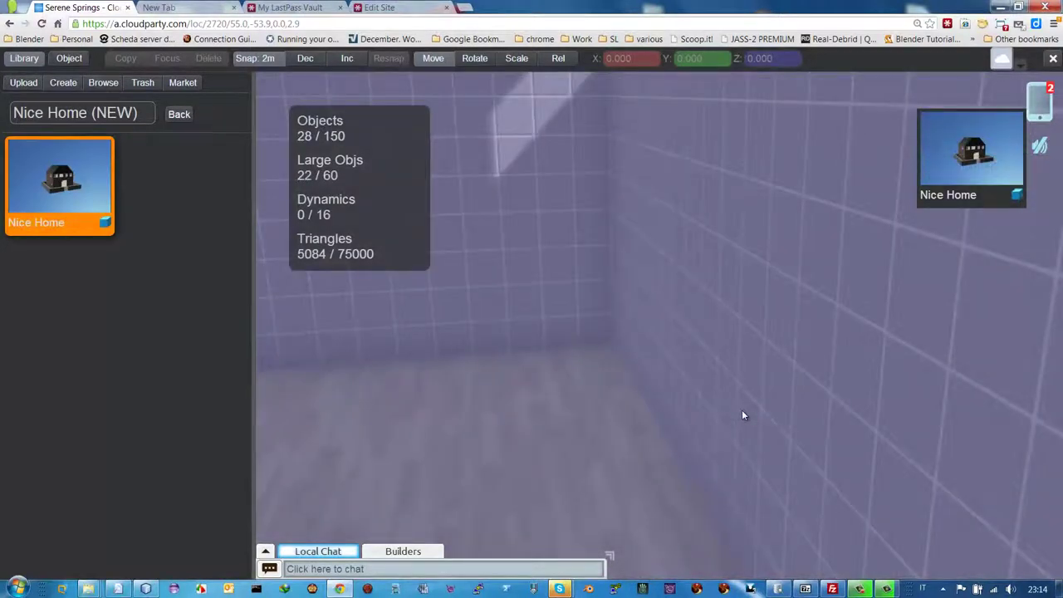
pyautogui.press('Escape')
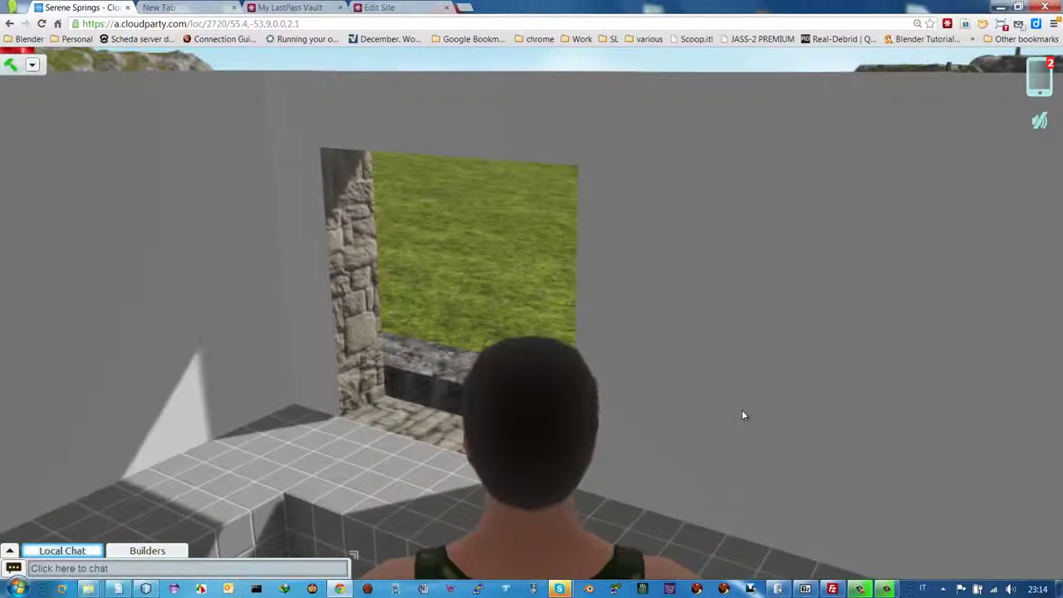
# Walk the avatar around the house's ground floor and out through the large front opening to view the facade
pyautogui.press('Up')
pyautogui.press('Left')
pyautogui.press('Right')
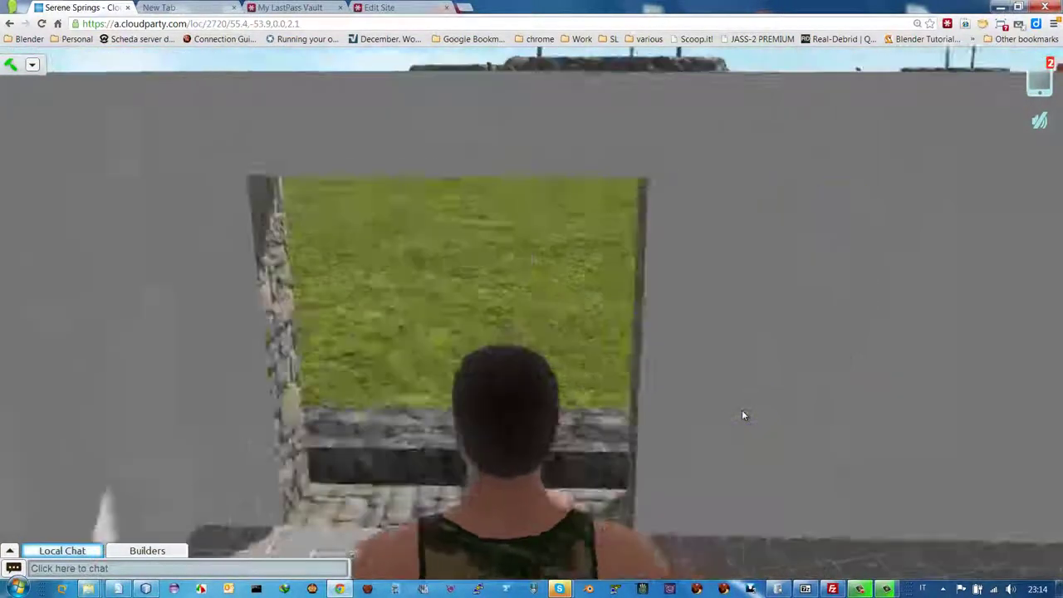
pyautogui.press('Up')
pyautogui.press('Left')
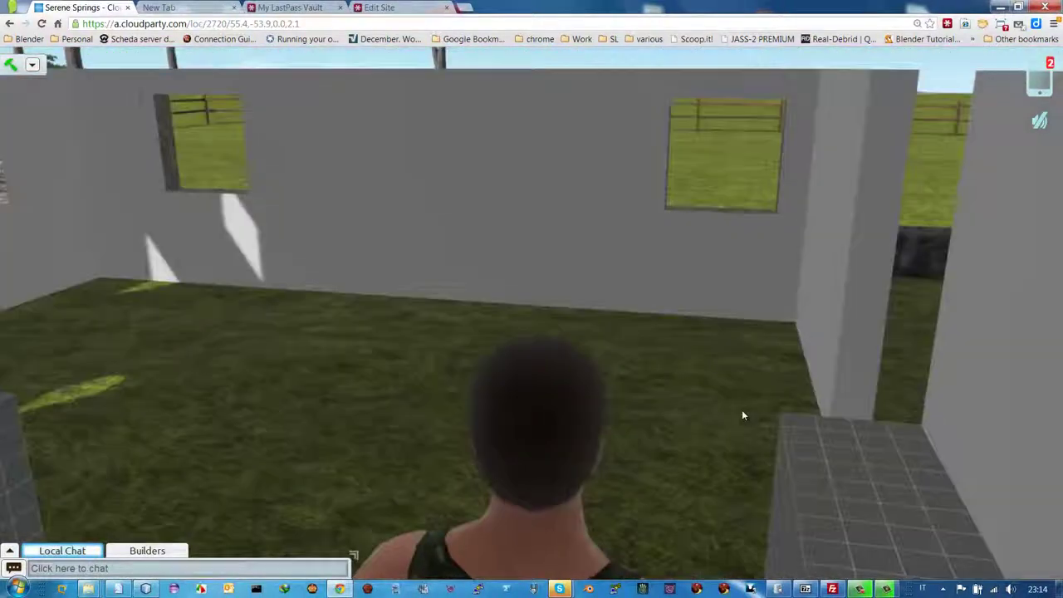
pyautogui.press('Up')
pyautogui.press('Right')
pyautogui.press('Right')
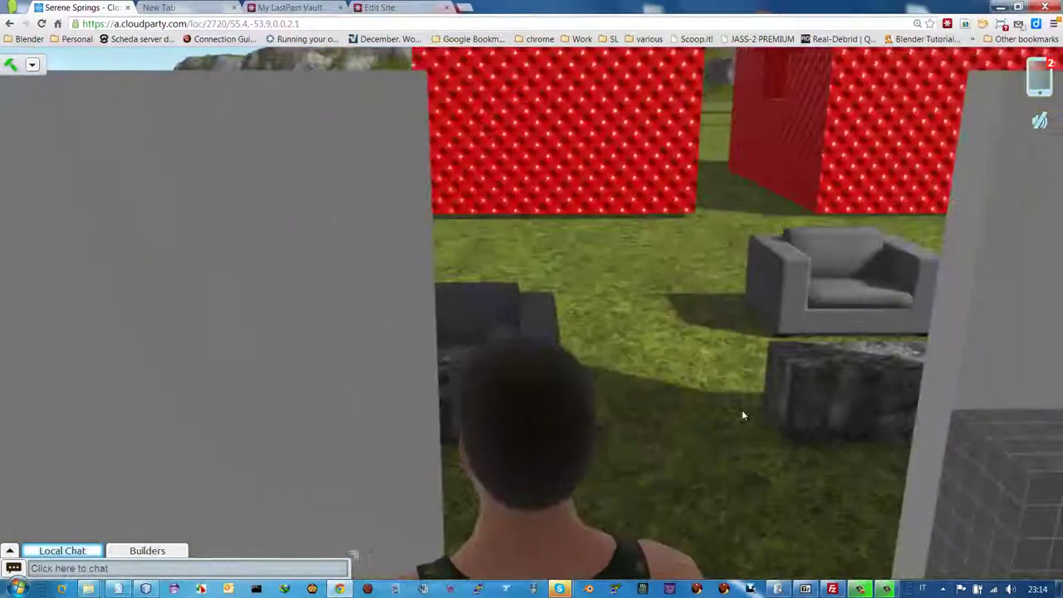
pyautogui.press('Up')
pyautogui.press('Left')
pyautogui.press('Left')
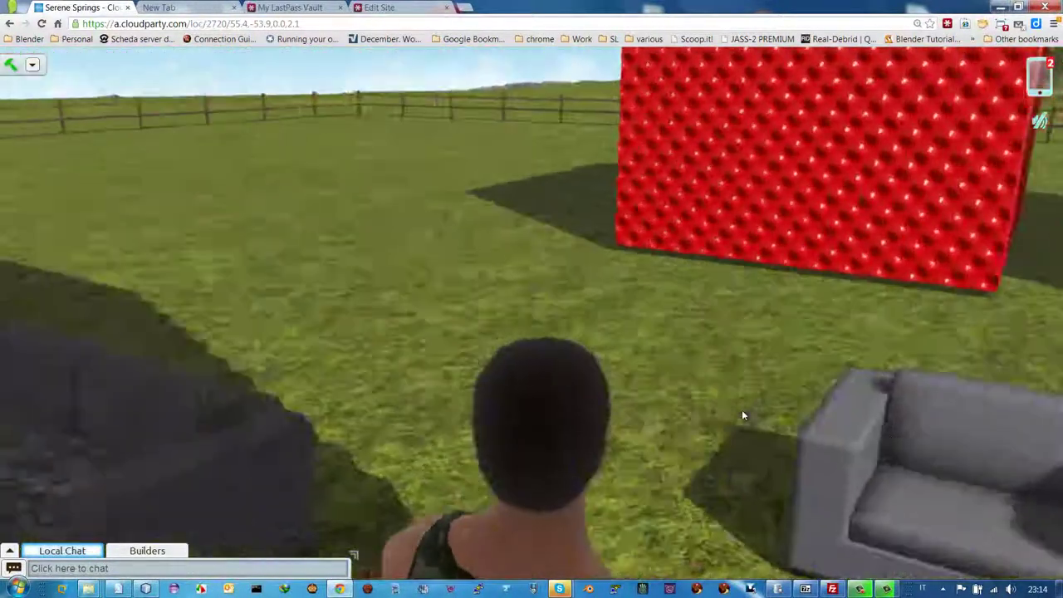
pyautogui.press('Up')
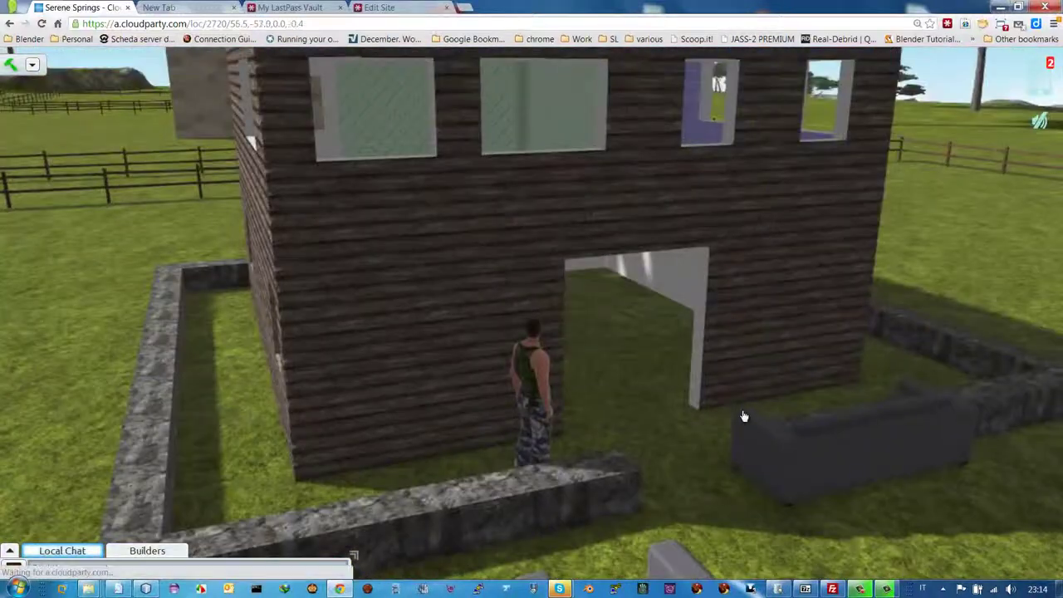
# Walk the avatar back into the house and across the ground floor to the foot of the wooden staircase
pyautogui.press('Right')
pyautogui.press('Up')
pyautogui.press('Left')
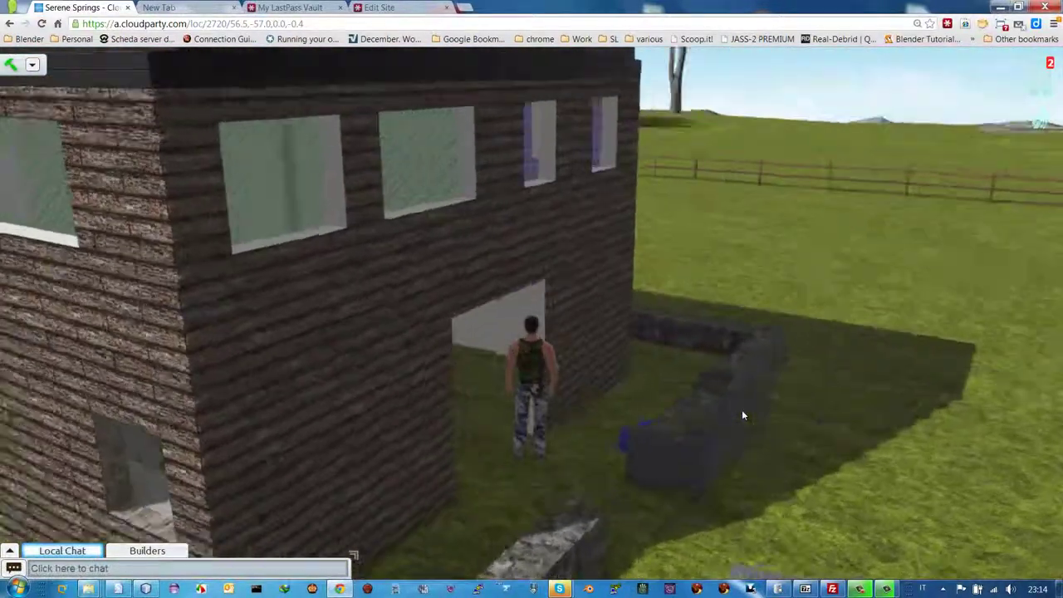
pyautogui.press('Up')
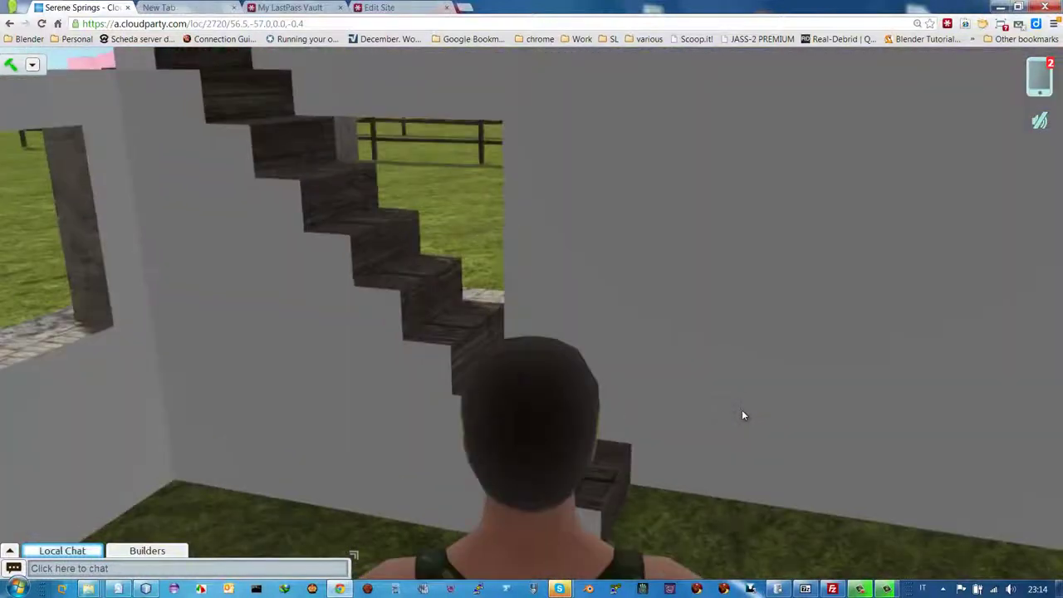
pyautogui.press('Right')
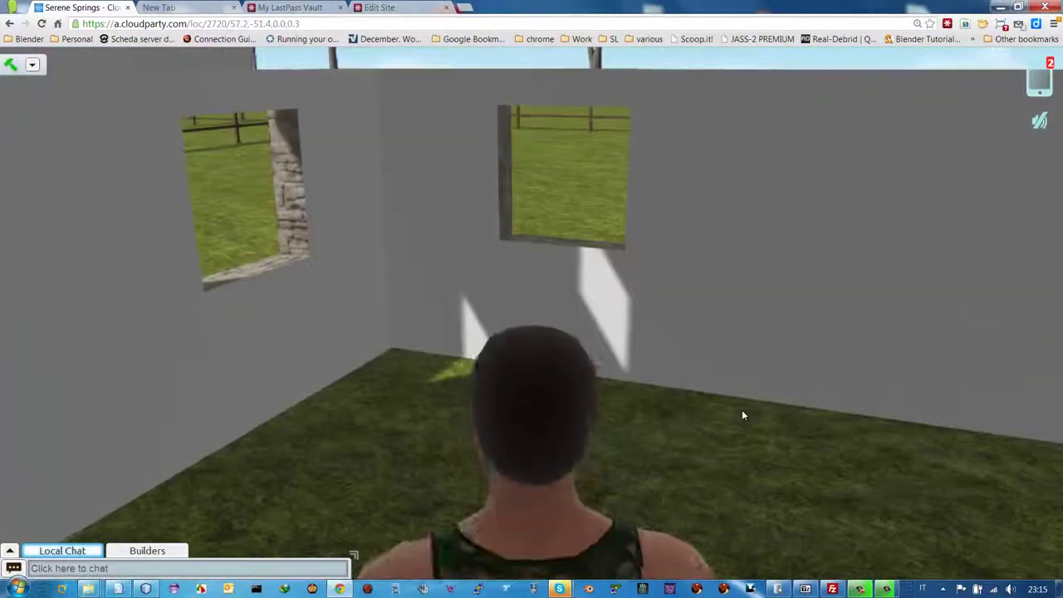
pyautogui.press('Up')
pyautogui.press('Left')
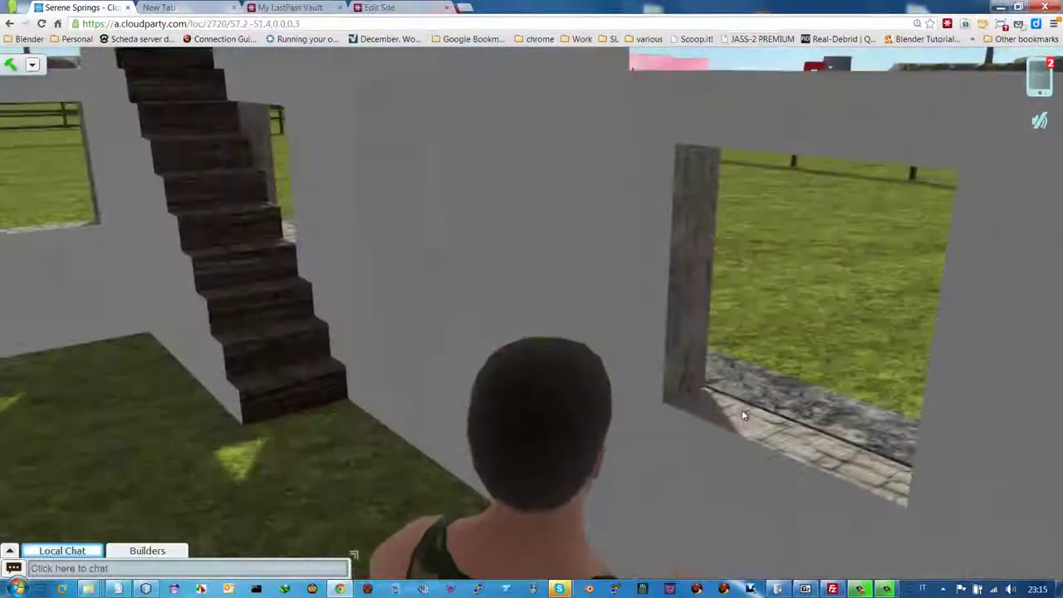
pyautogui.press('Right')
pyautogui.press('Up')
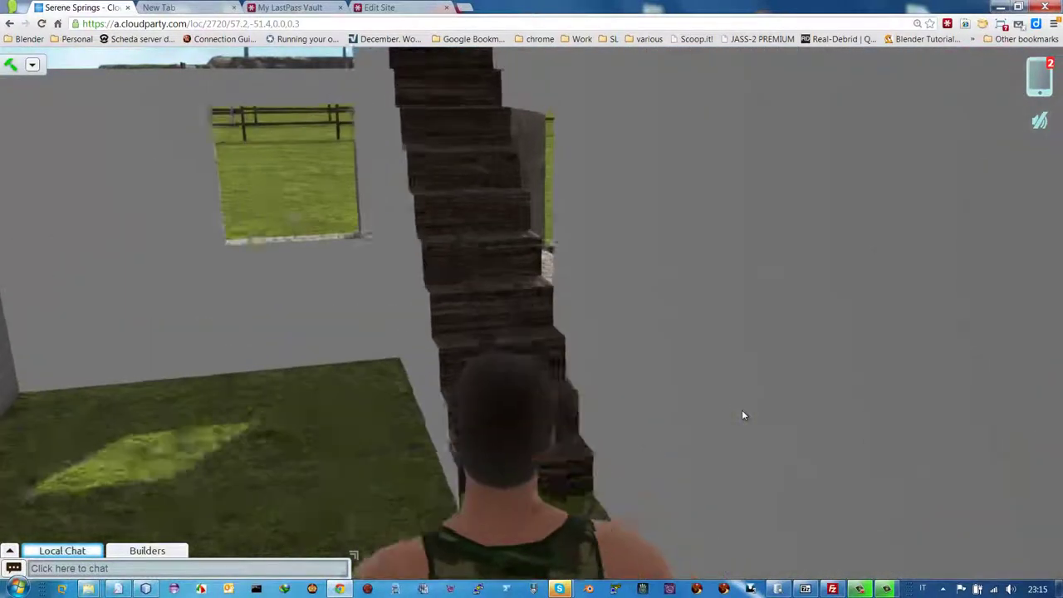
# Try to walk the avatar up the wooden staircase inside the house
pyautogui.press('Right')
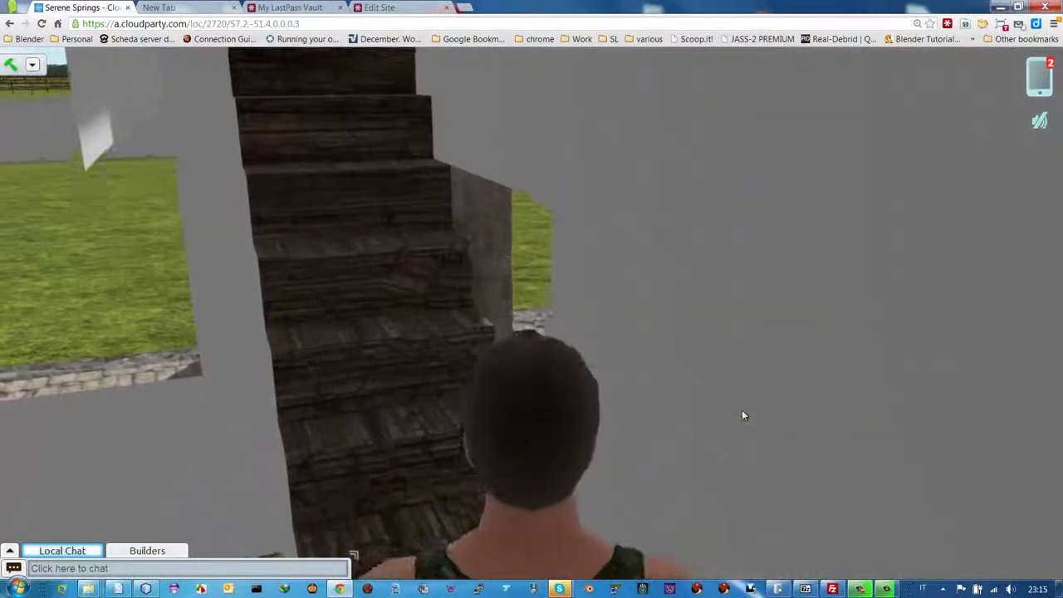
pyautogui.press('Left')
pyautogui.press('Up')
pyautogui.press('Left')
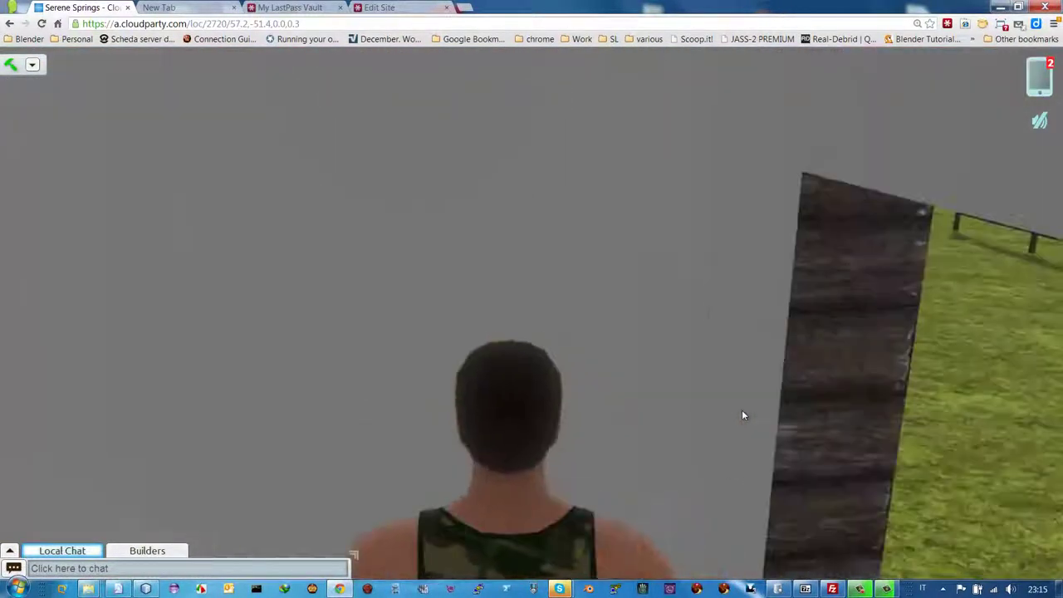
pyautogui.press('Left')
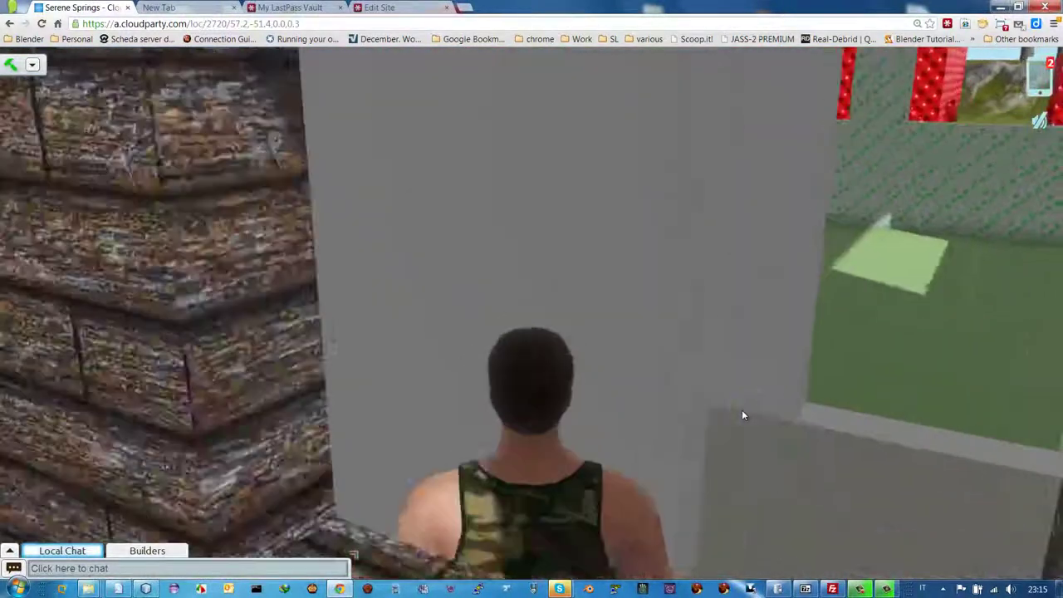
pyautogui.press('Up')
pyautogui.press('Right')
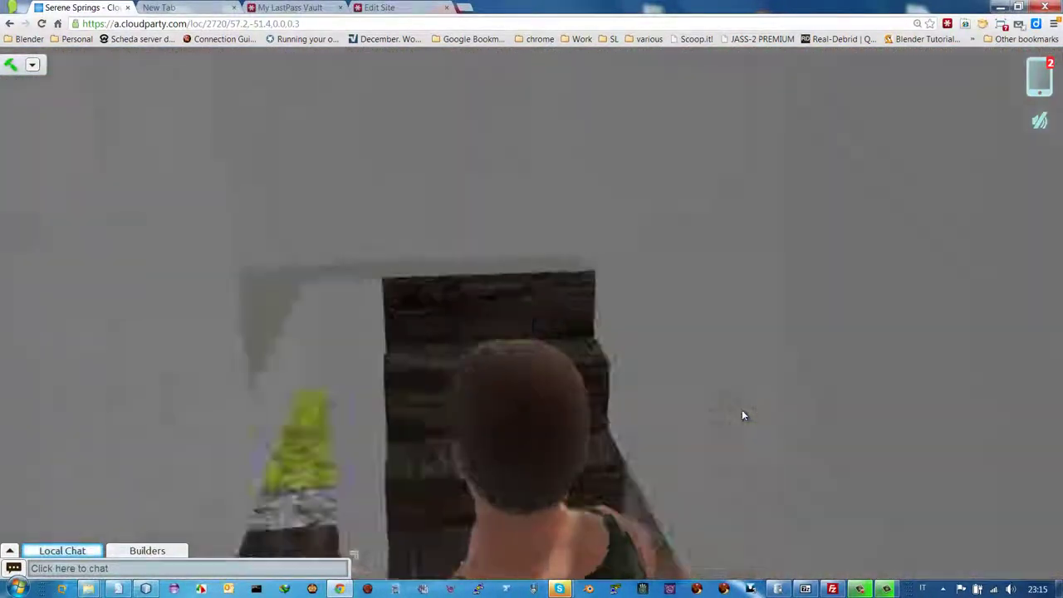
pyautogui.press('Left')
pyautogui.press('Up')
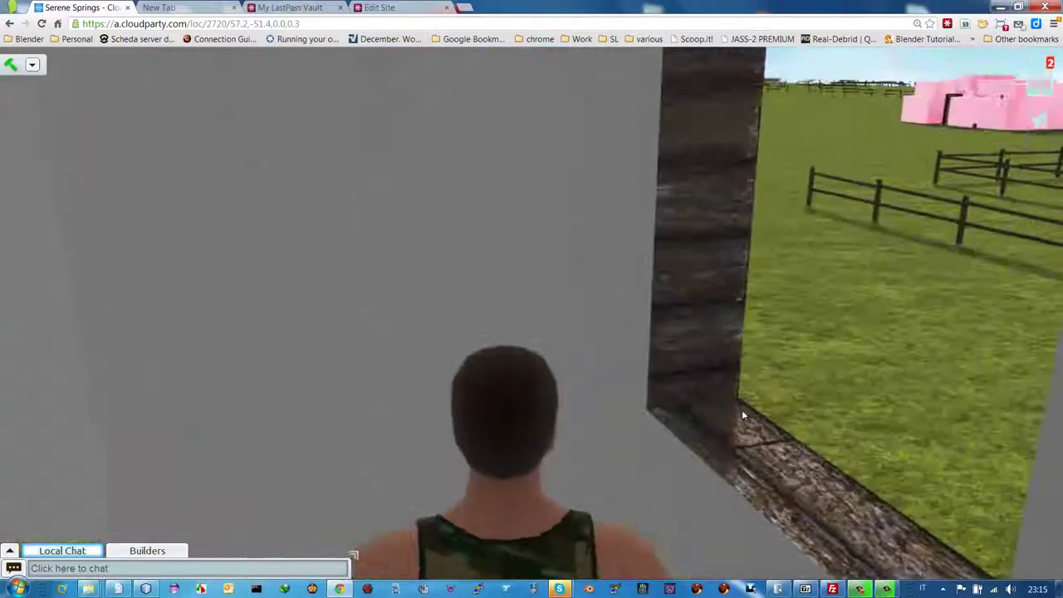
pyautogui.press('Left')
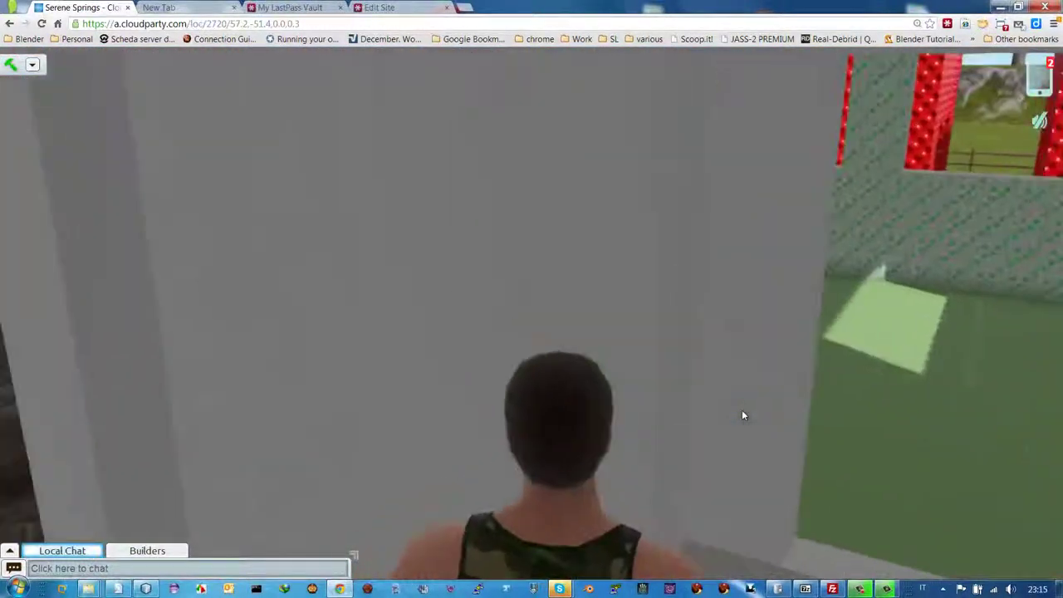
pyautogui.press('Up')
pyautogui.press('Right')
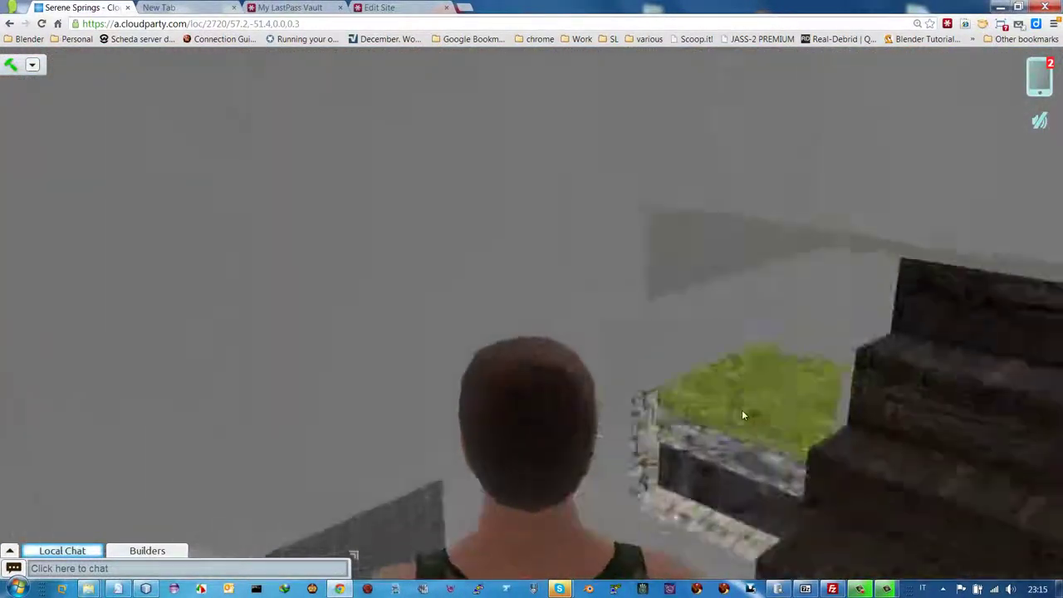
pyautogui.press('Left')
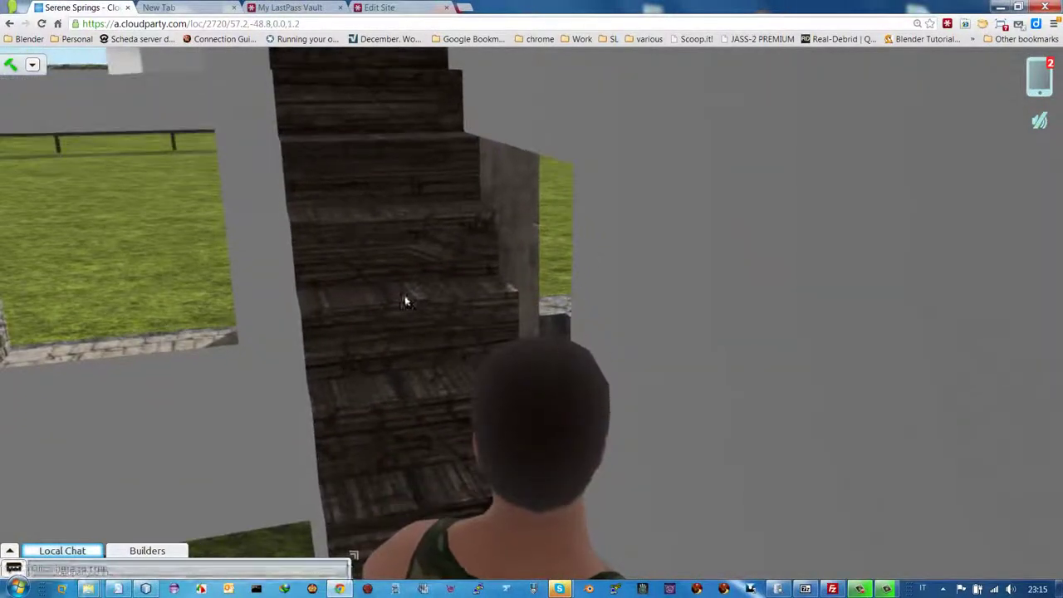
pyautogui.moveTo(404, 280); pyautogui.dragTo(391, 351)
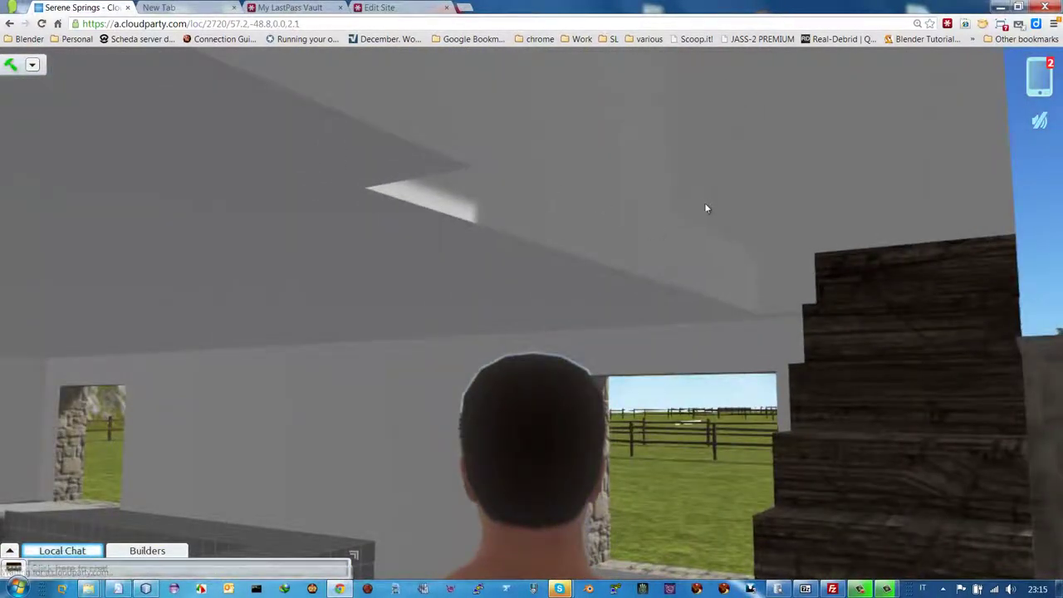
# Teleport the avatar outside beside the house and inspect the exterior walls from a wider view
pyautogui.doubleClick(702, 205)
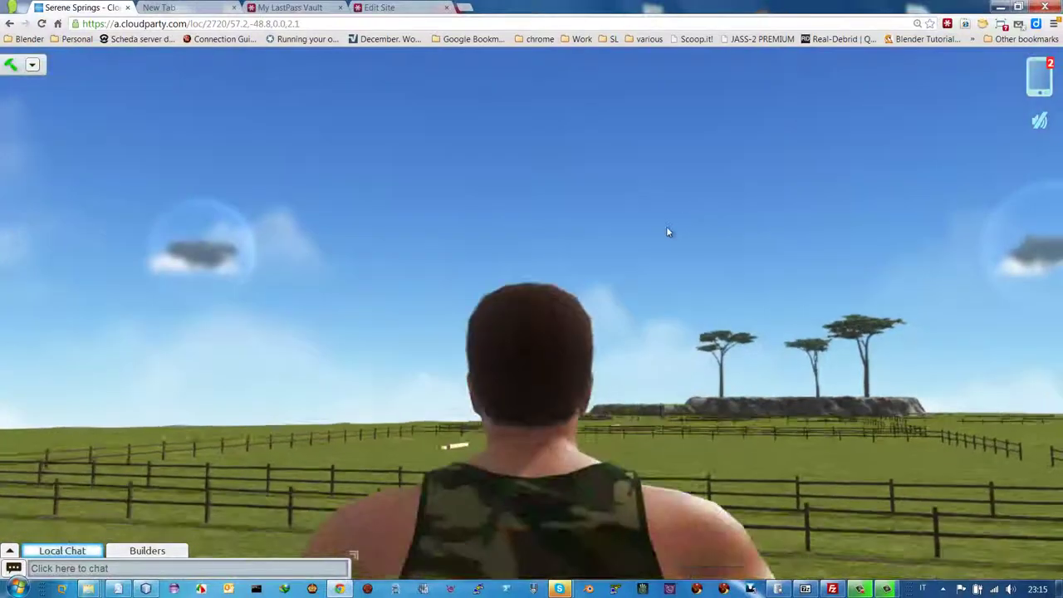
pyautogui.press('Left')
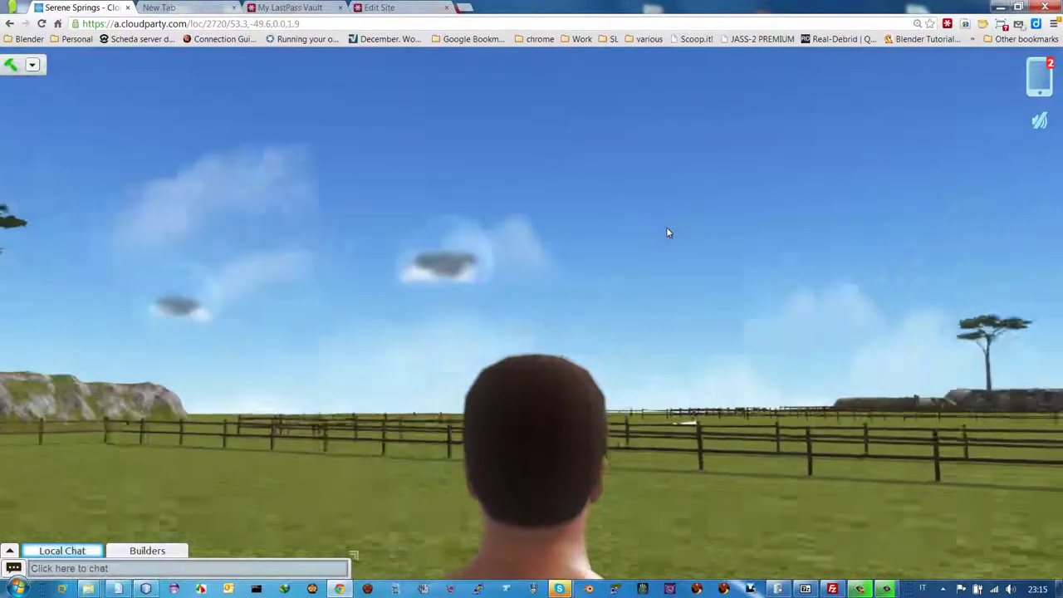
pyautogui.press('Left')
pyautogui.scroll(-5, 667, 229)
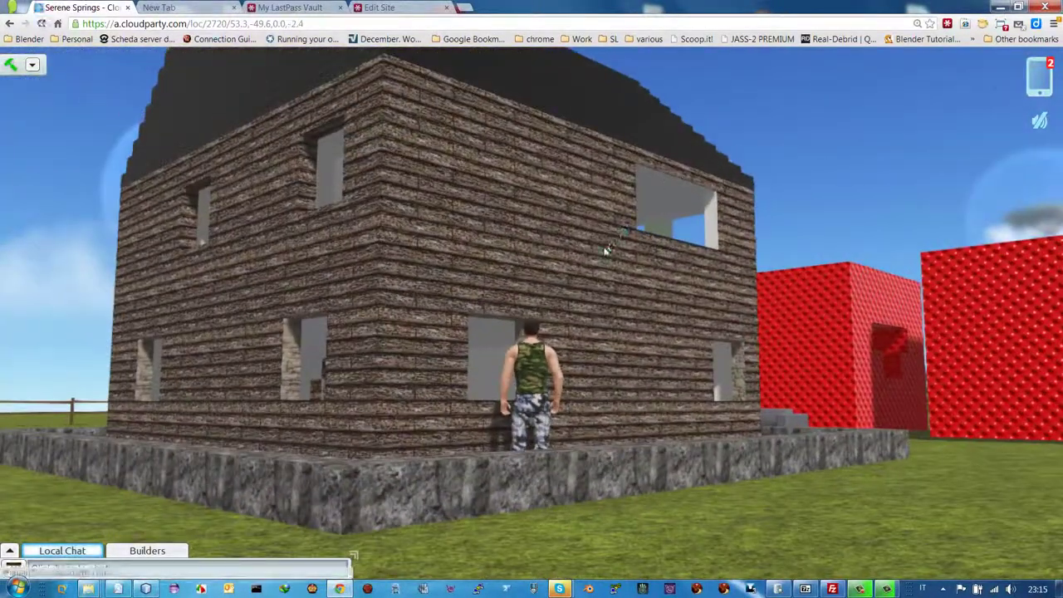
pyautogui.moveTo(562, 292); pyautogui.dragTo(258, 235)
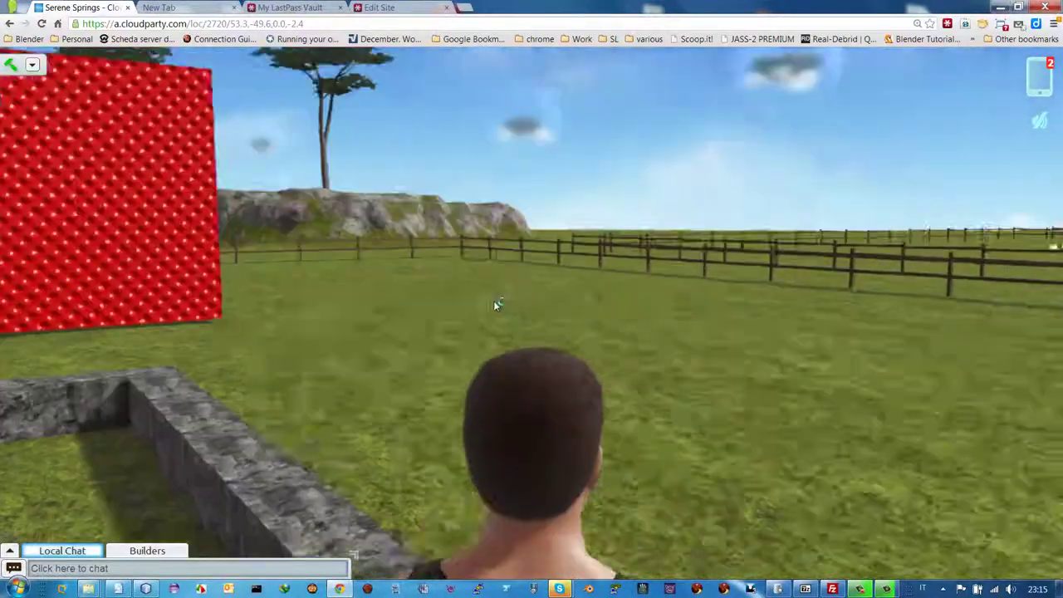
pyautogui.scroll(-3, 478, 304)
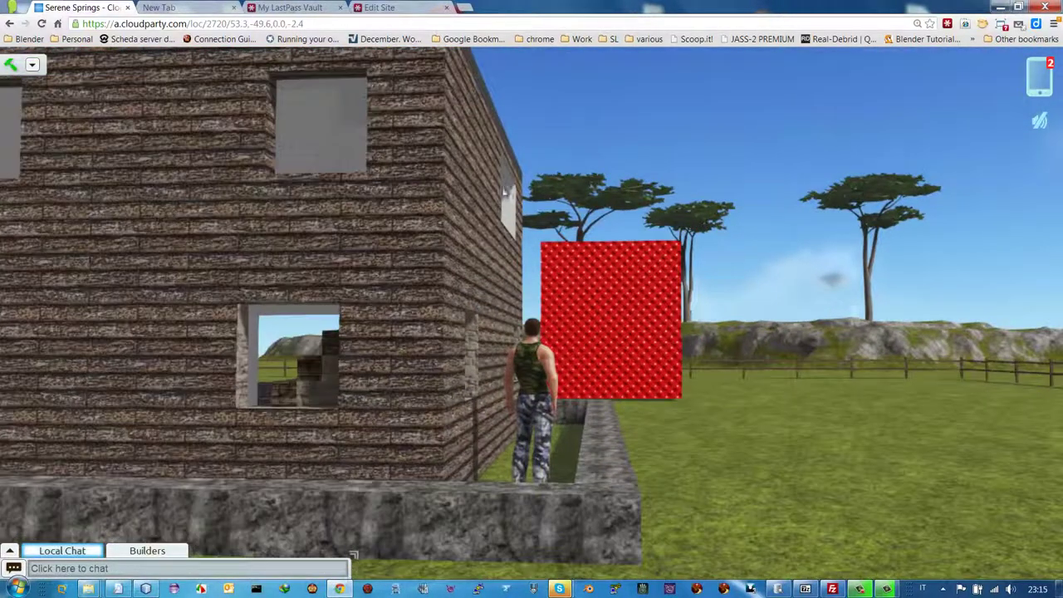
pyautogui.moveTo(435, 213); pyautogui.dragTo(457, 257)
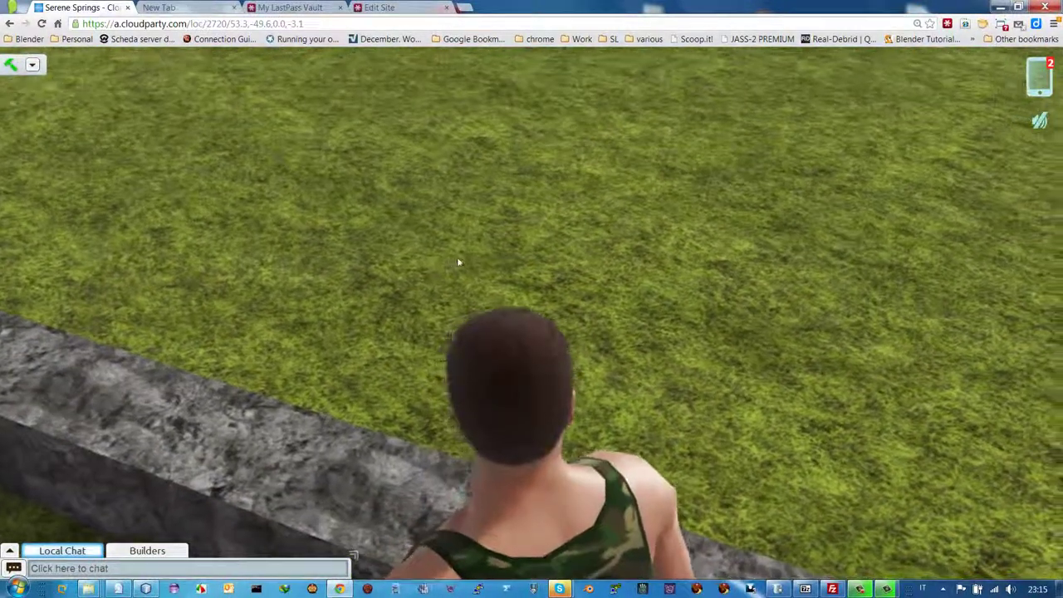
pyautogui.moveTo(284, 265); pyautogui.dragTo(258, 238)
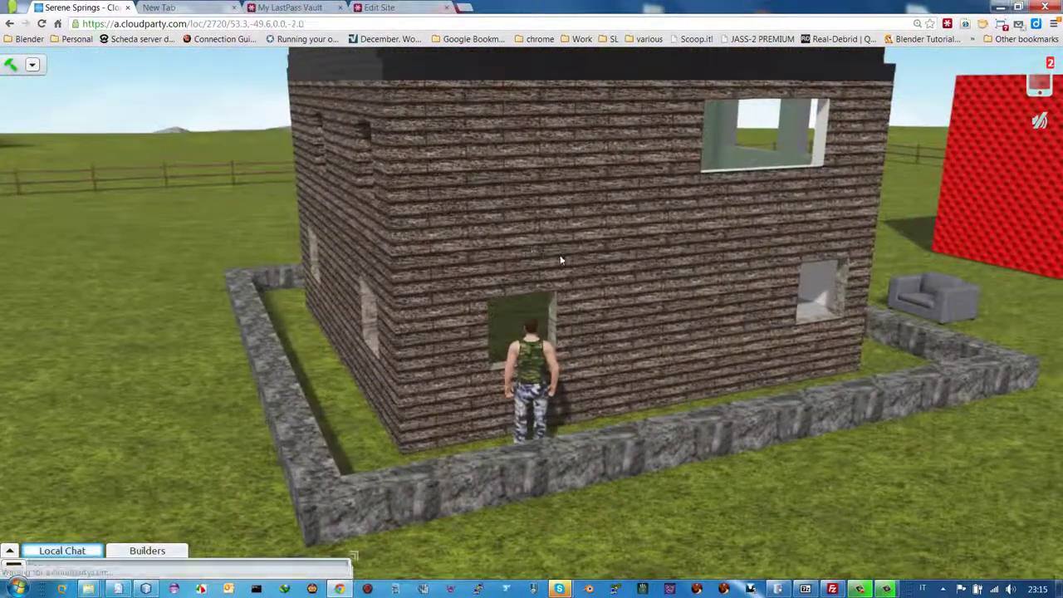
# Walk the avatar between the house wall and the low stone wall to the corner by the large front opening
pyautogui.moveTo(561, 258); pyautogui.dragTo(579, 258)
pyautogui.press('w')
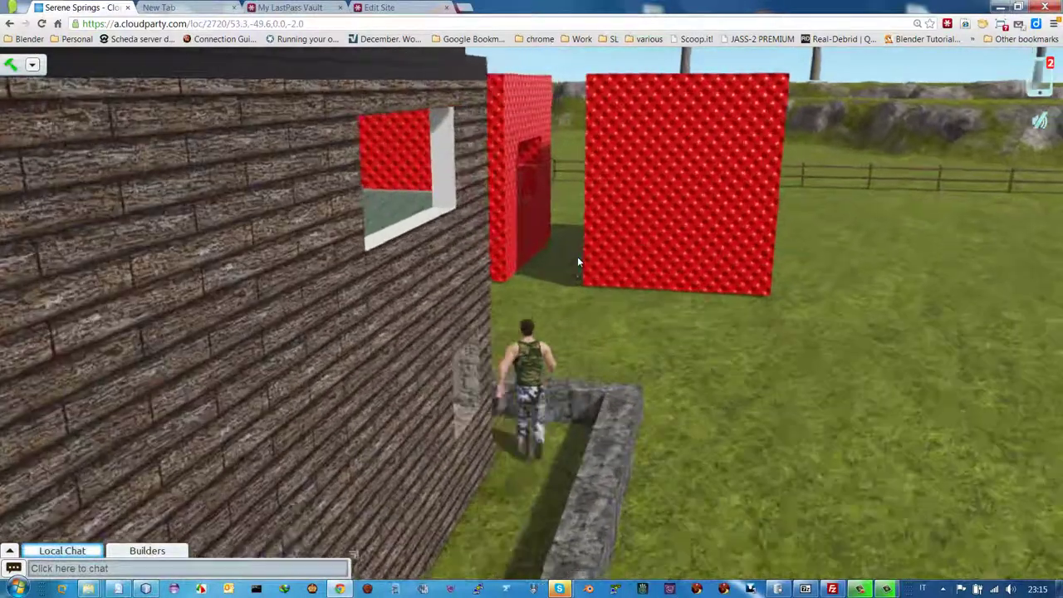
pyautogui.press('a')
pyautogui.press('a')
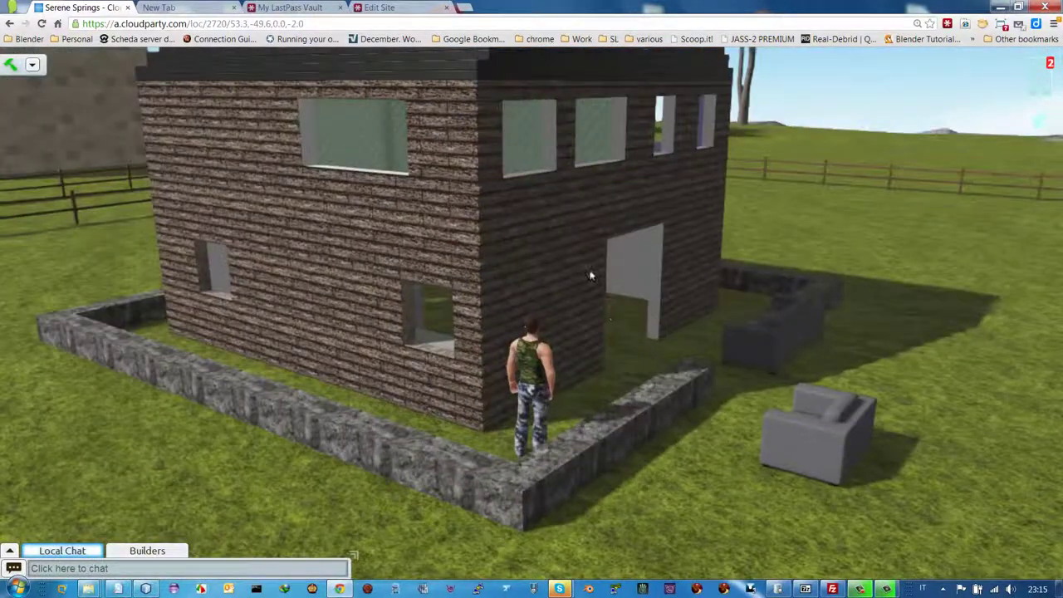
# Open the Nice Home for editing and scale it down uniformly to 0.916
pyautogui.rightClick(567, 250)
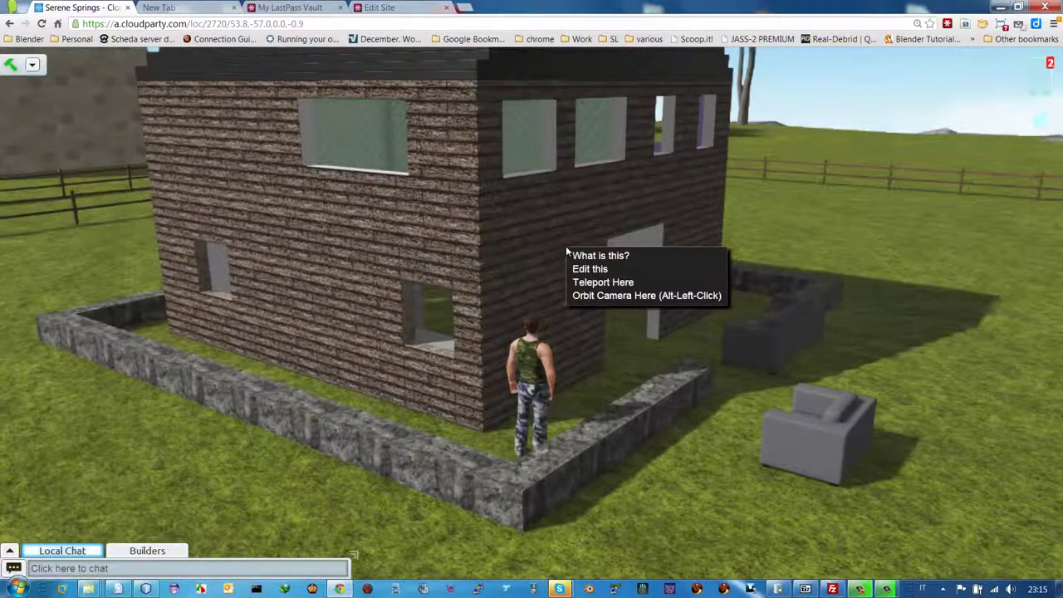
pyautogui.click(580, 269)
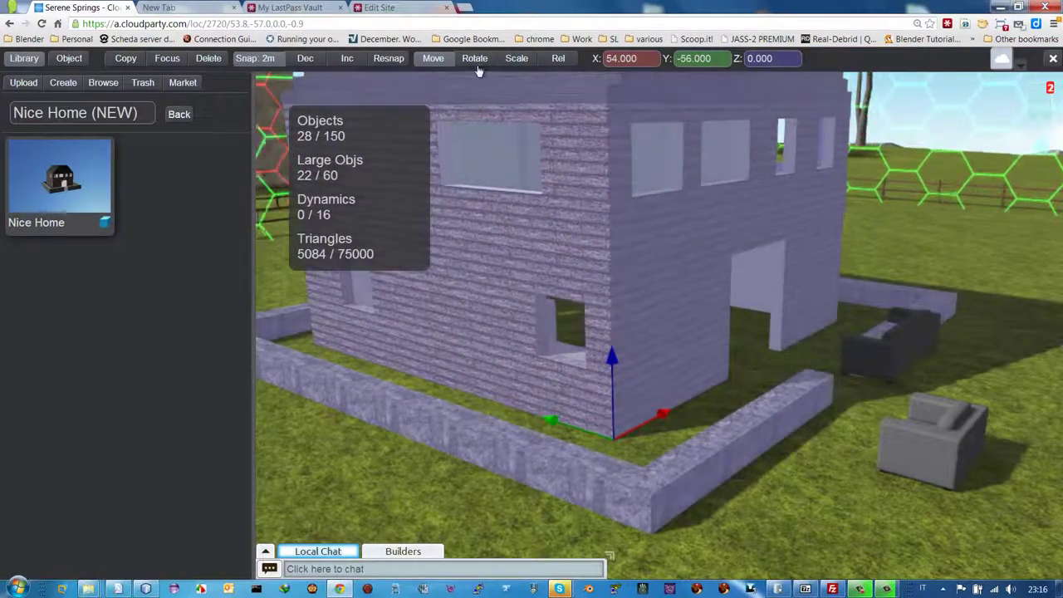
pyautogui.click(514, 64)
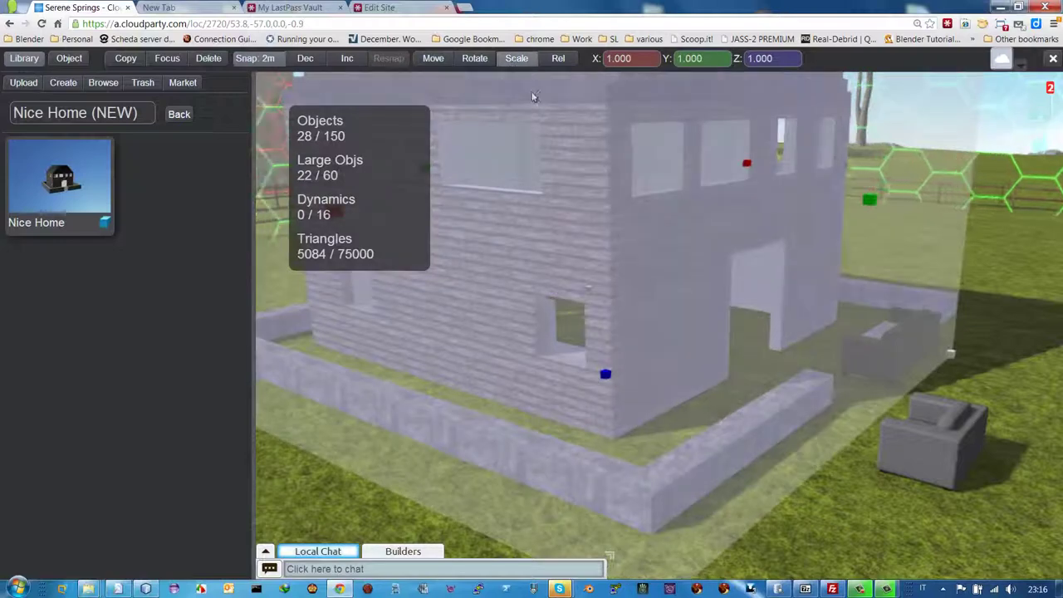
pyautogui.scroll(-6, 694, 206)
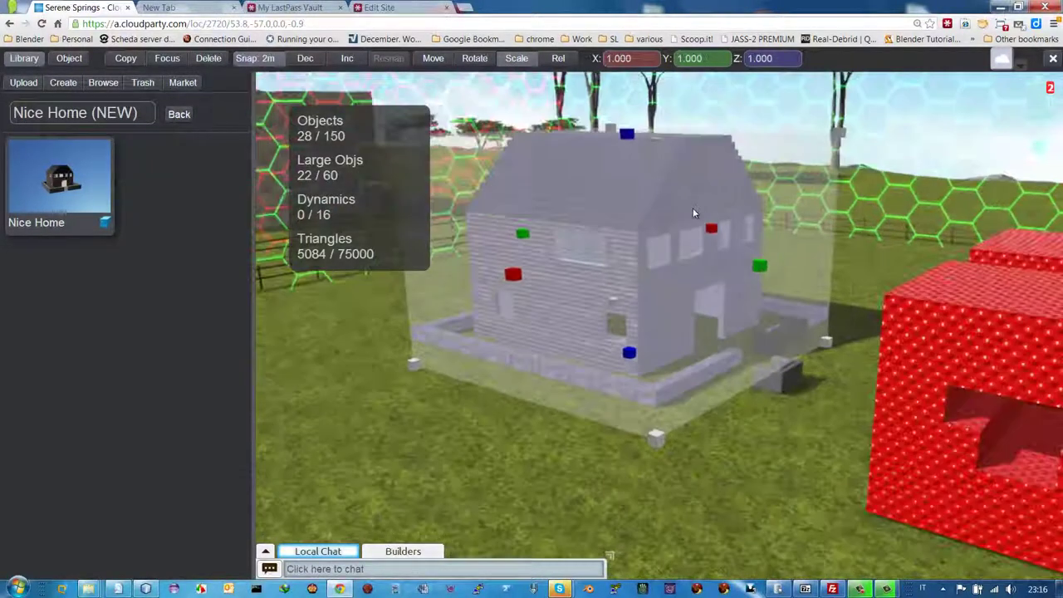
pyautogui.scroll(-1, 692, 208)
pyautogui.moveTo(817, 157); pyautogui.dragTo(740, 293)
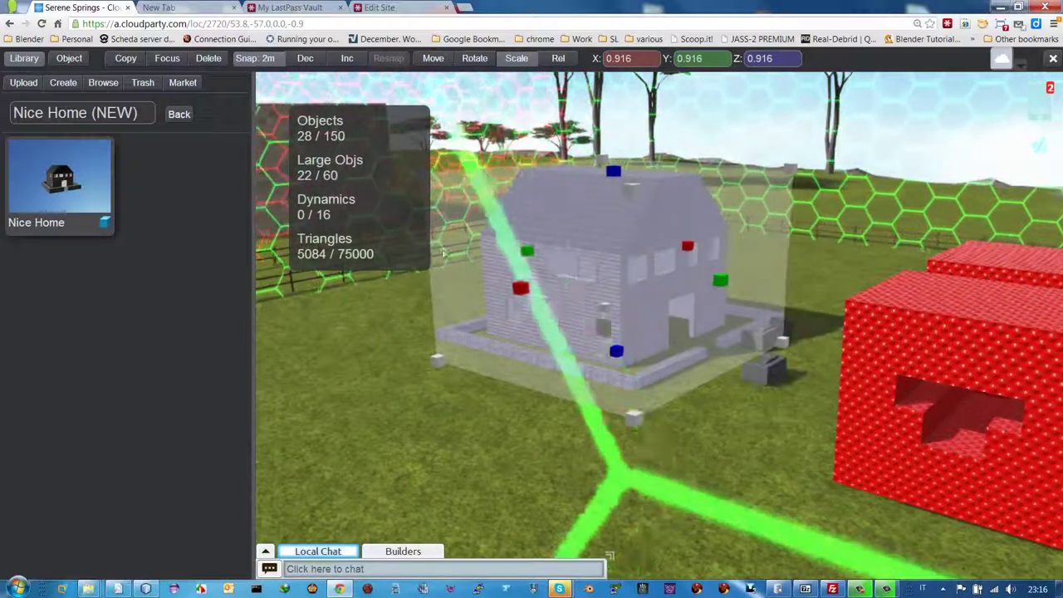
# Examine the house's General and Physics object properties, then leave edit mode
pyautogui.click(70, 59)
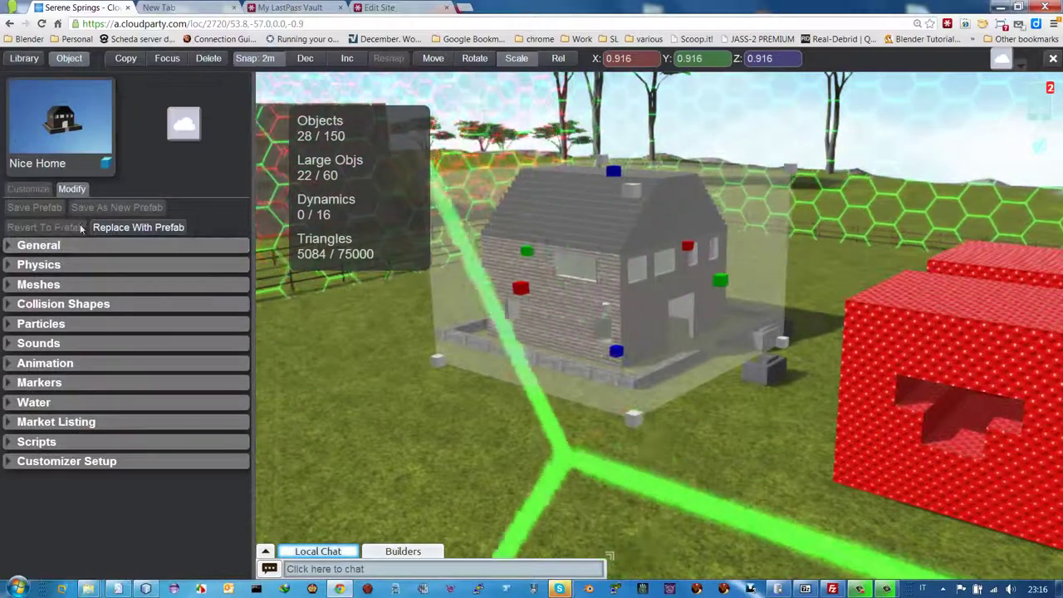
pyautogui.click(9, 246)
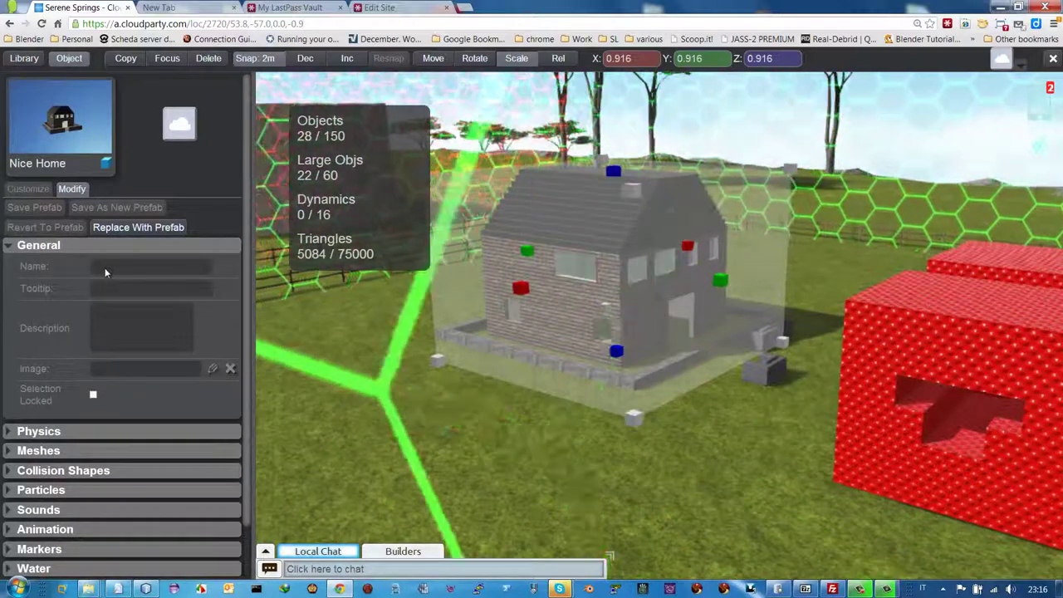
pyautogui.press('Down')
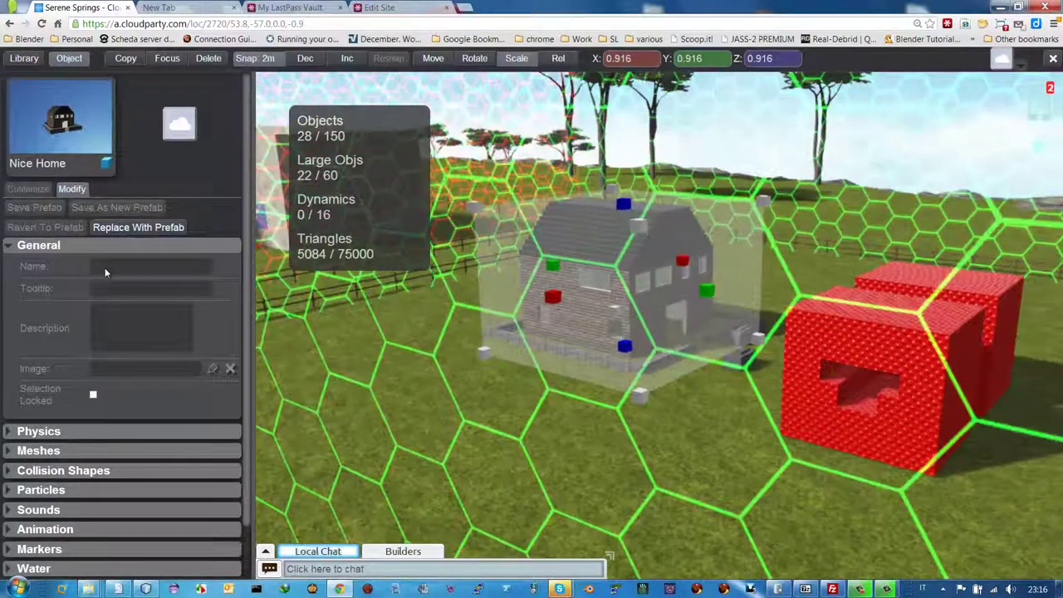
pyautogui.press('Left')
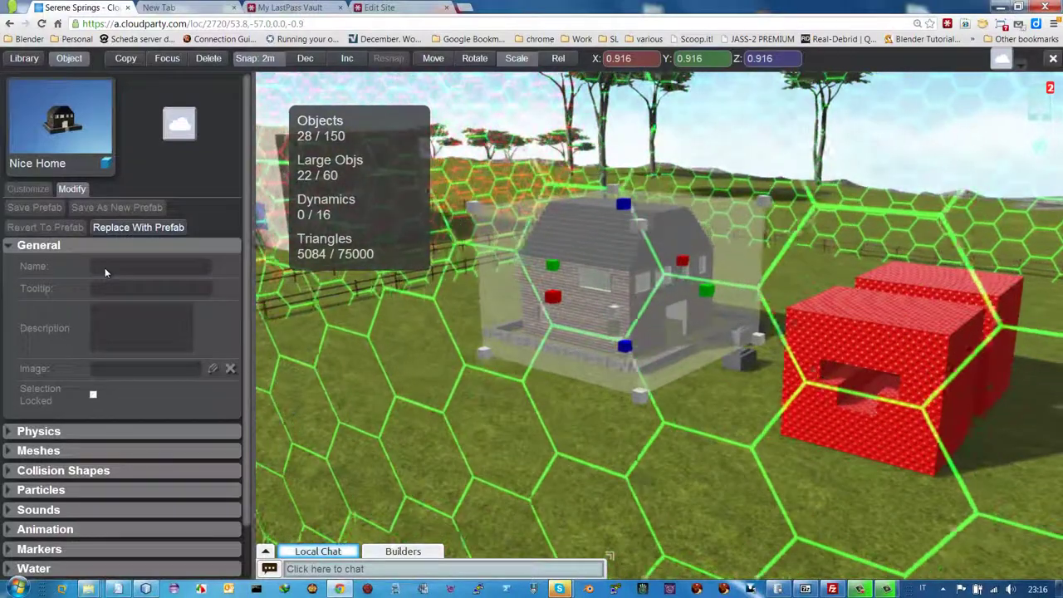
pyautogui.press('Left')
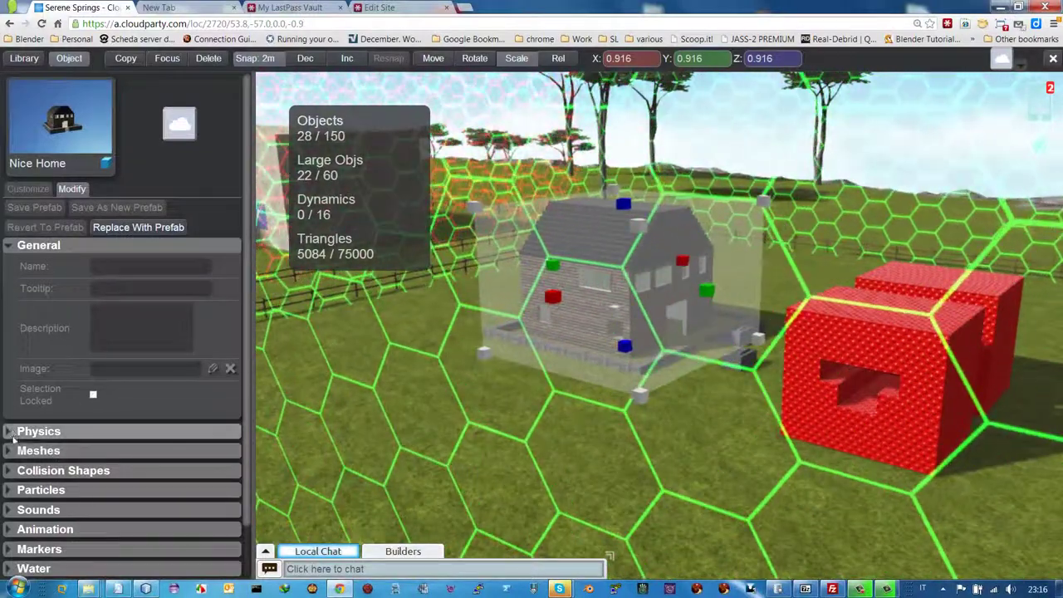
pyautogui.click(13, 441)
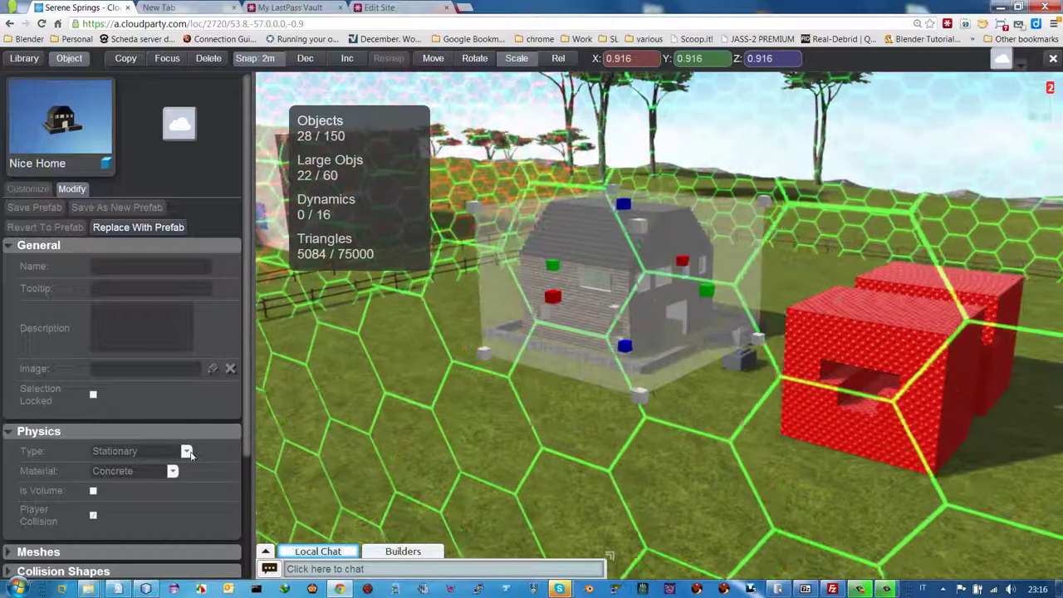
pyautogui.press('Left')
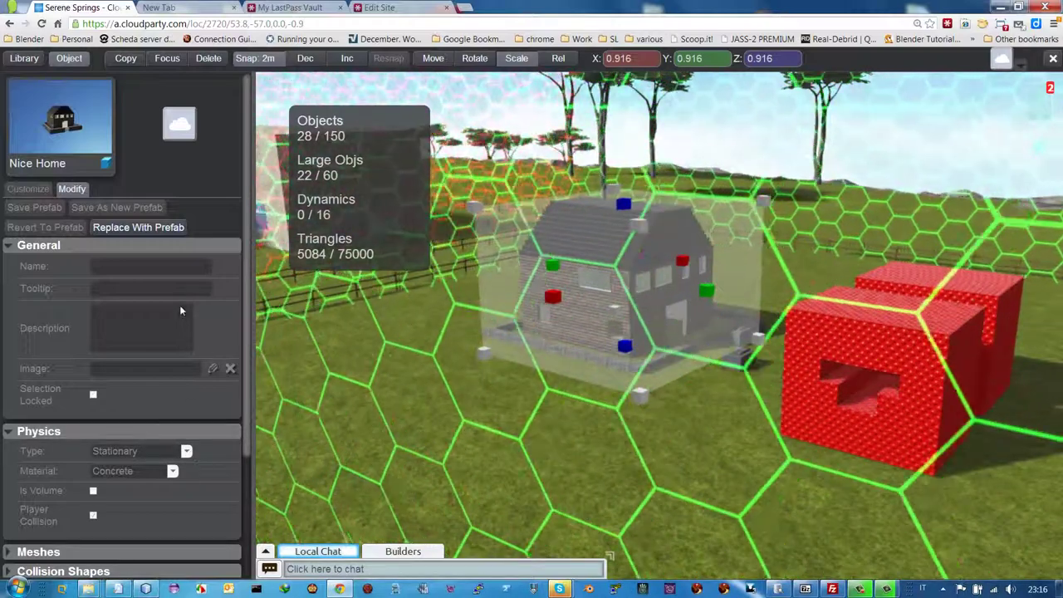
pyautogui.press('Escape')
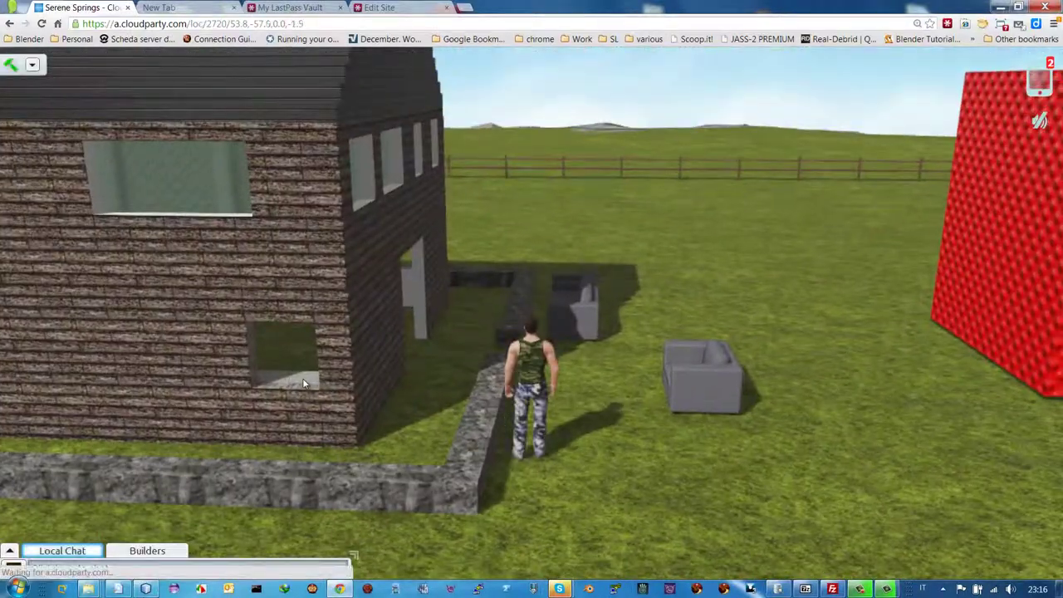
# Walk the avatar away from the house, past the grey armchair and alongside the red blocks on the grass
pyautogui.press('Right')
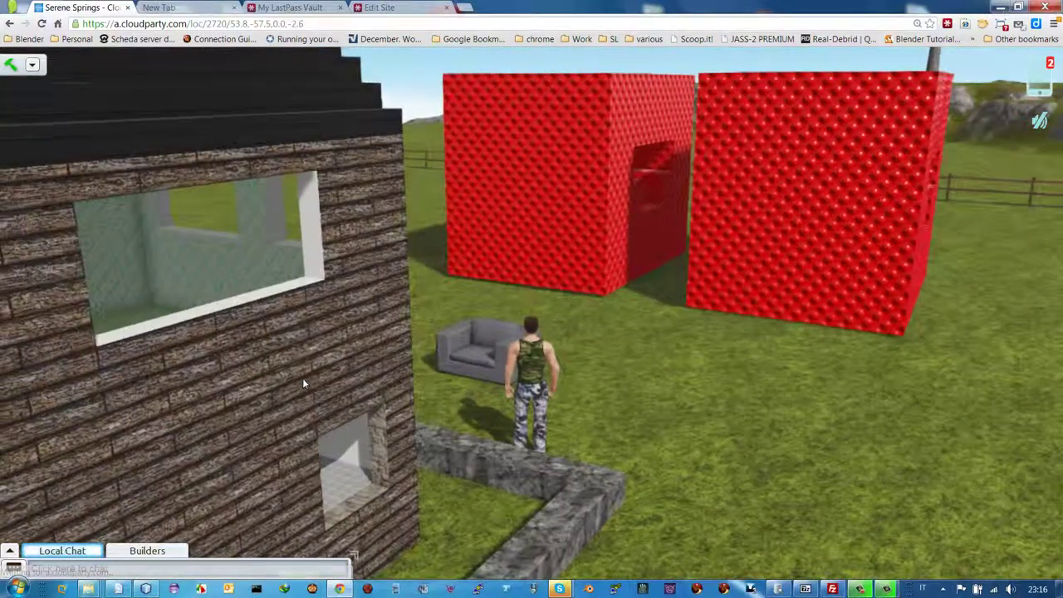
pyautogui.press('Up')
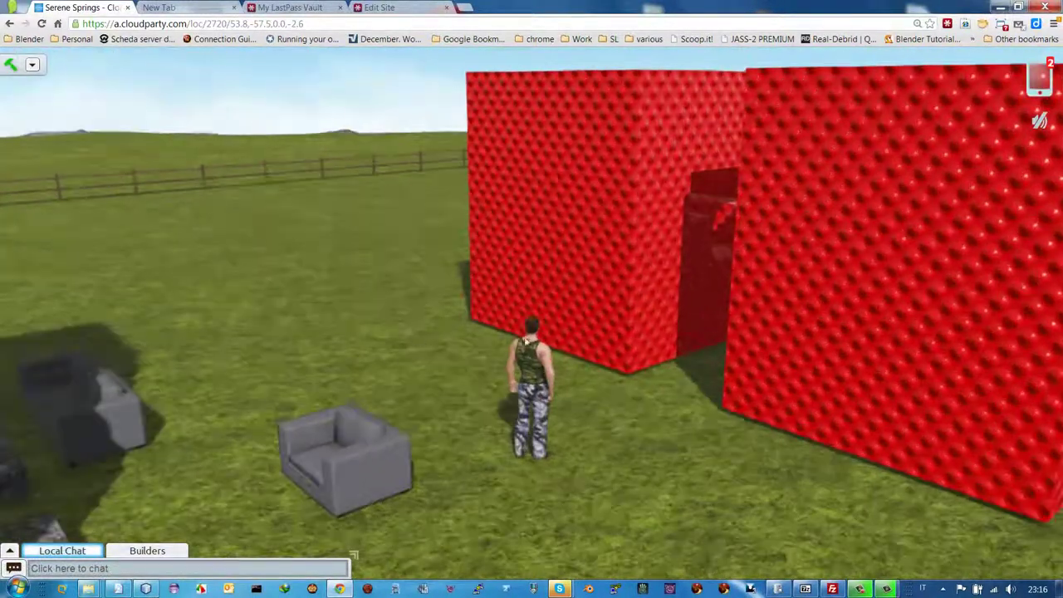
pyautogui.press('Right')
pyautogui.press('Left')
pyautogui.press('Up')
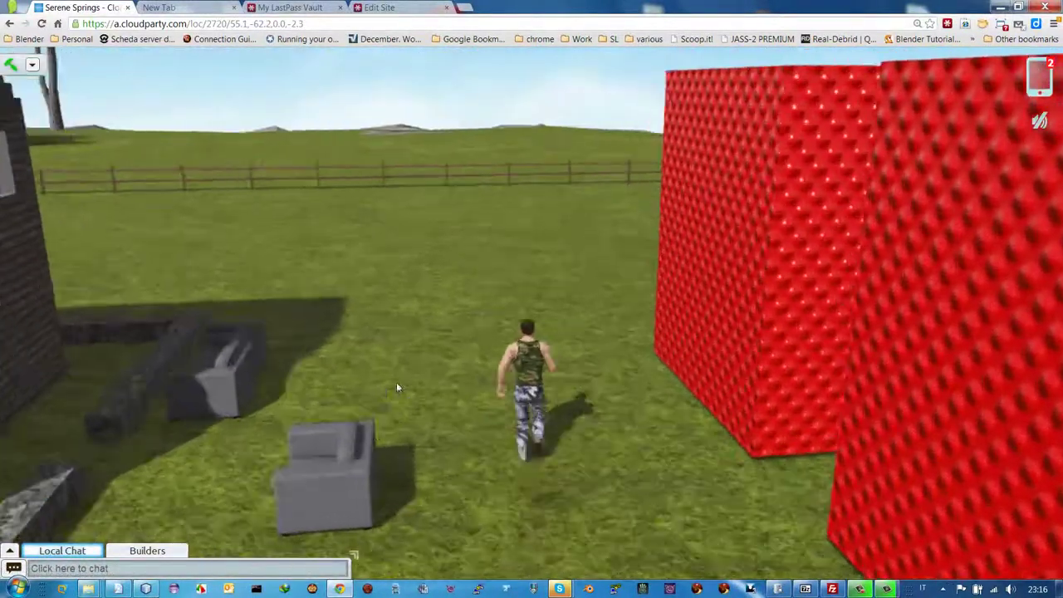
pyautogui.press('Left')
pyautogui.press('Down')
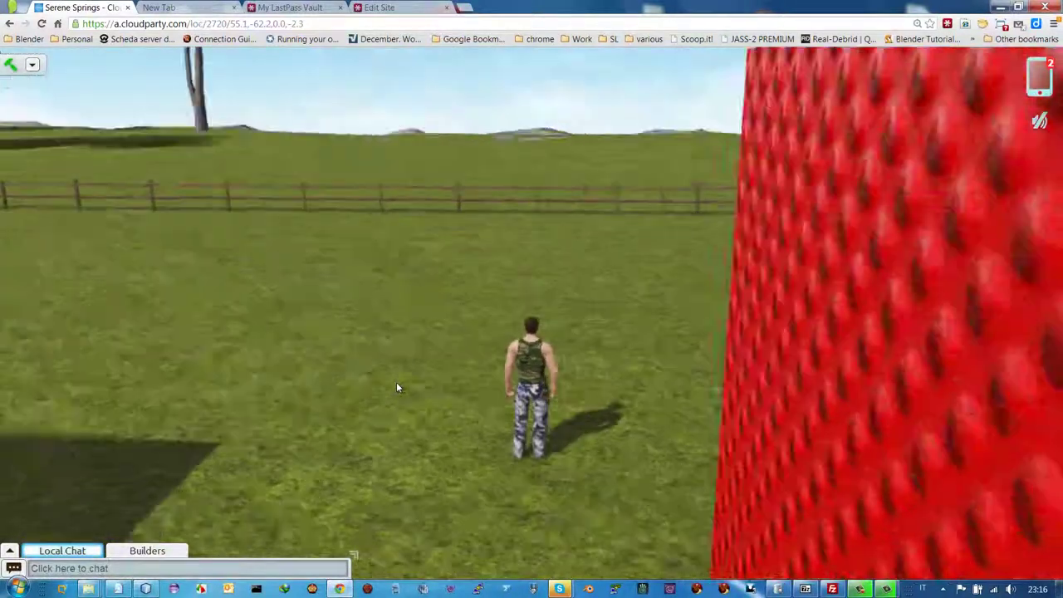
# Turn the avatar back toward the house and view the channel details of the Builders chat
pyautogui.press('Right')
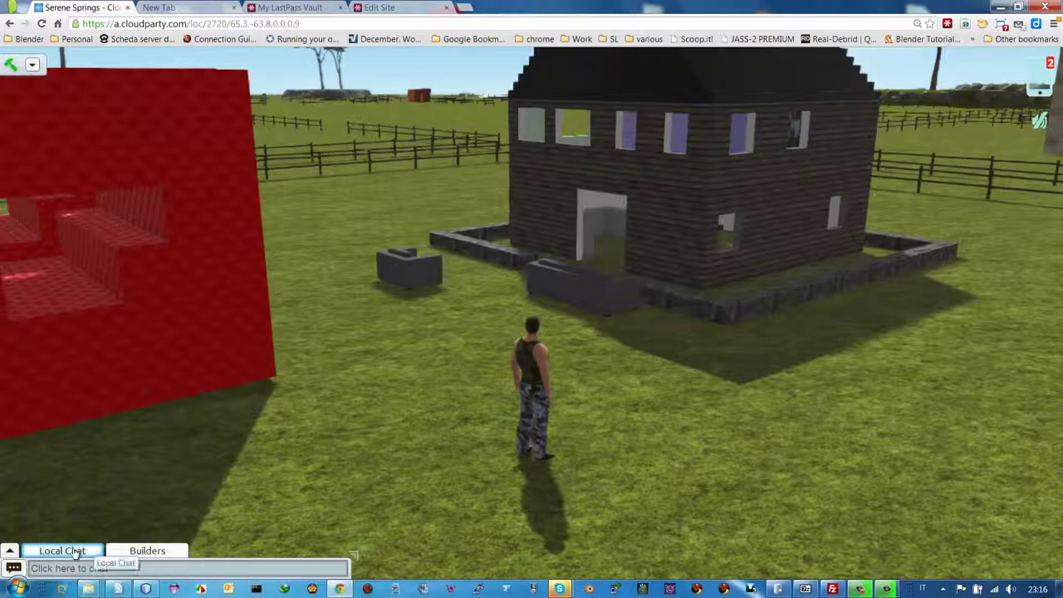
pyautogui.click(148, 552)
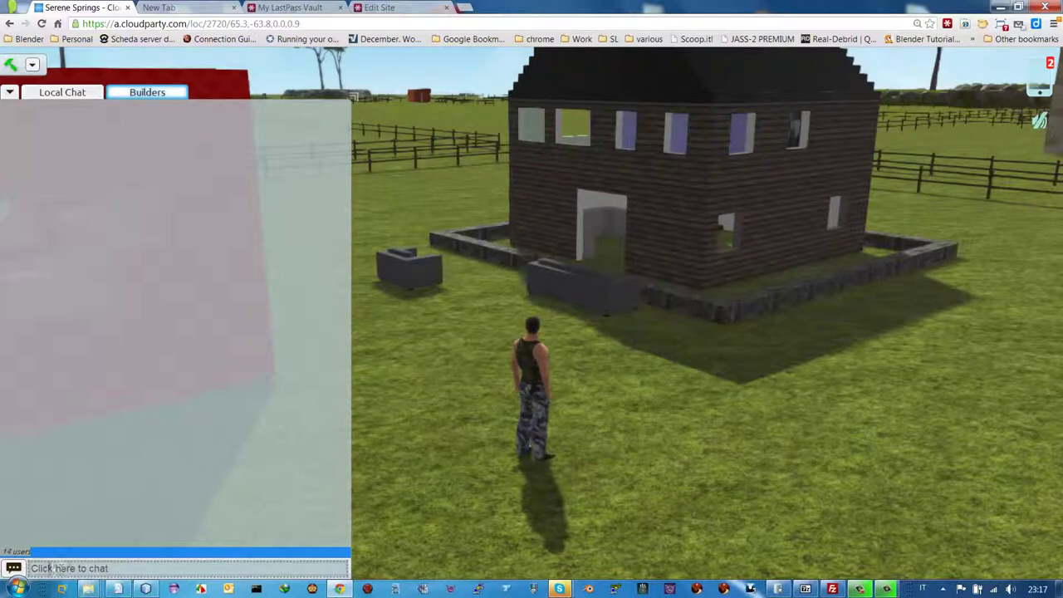
pyautogui.click(14, 569)
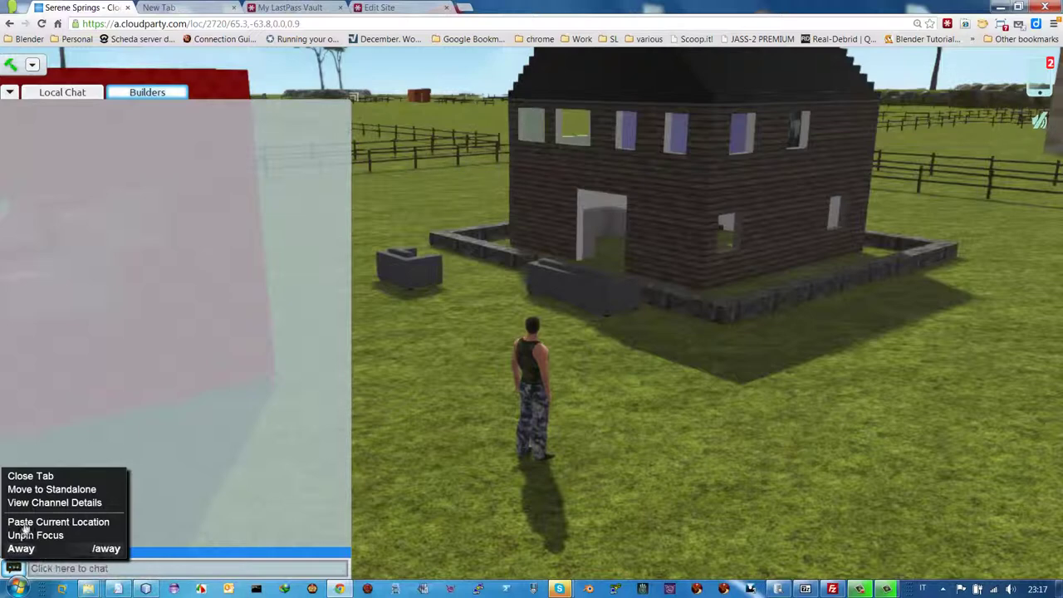
pyautogui.click(71, 504)
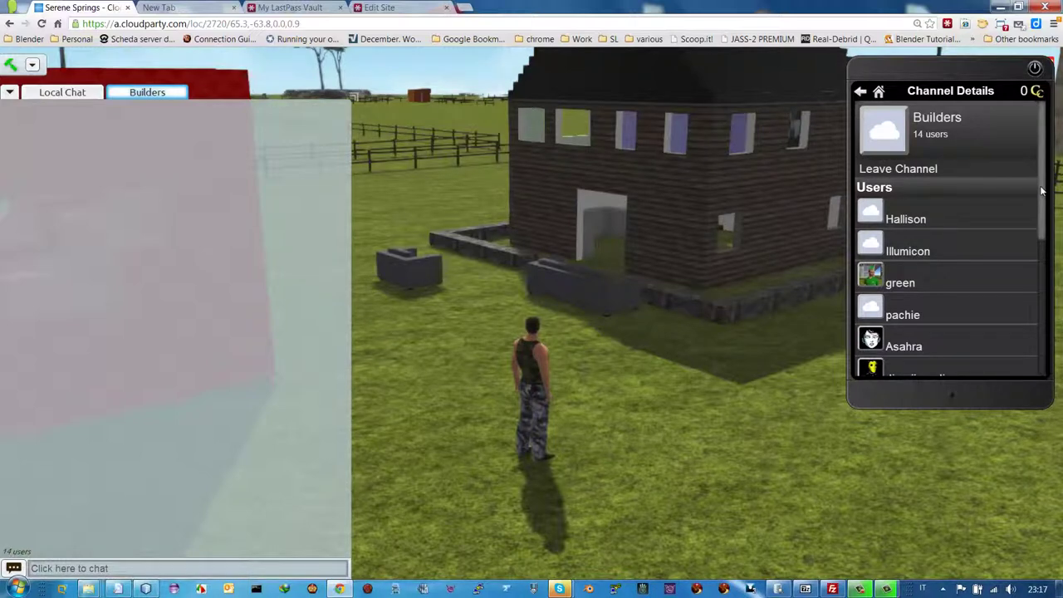
# Look through the Builders channel's user list and view the contact details of a member in its lower half
pyautogui.scroll(-3, 1033, 246)
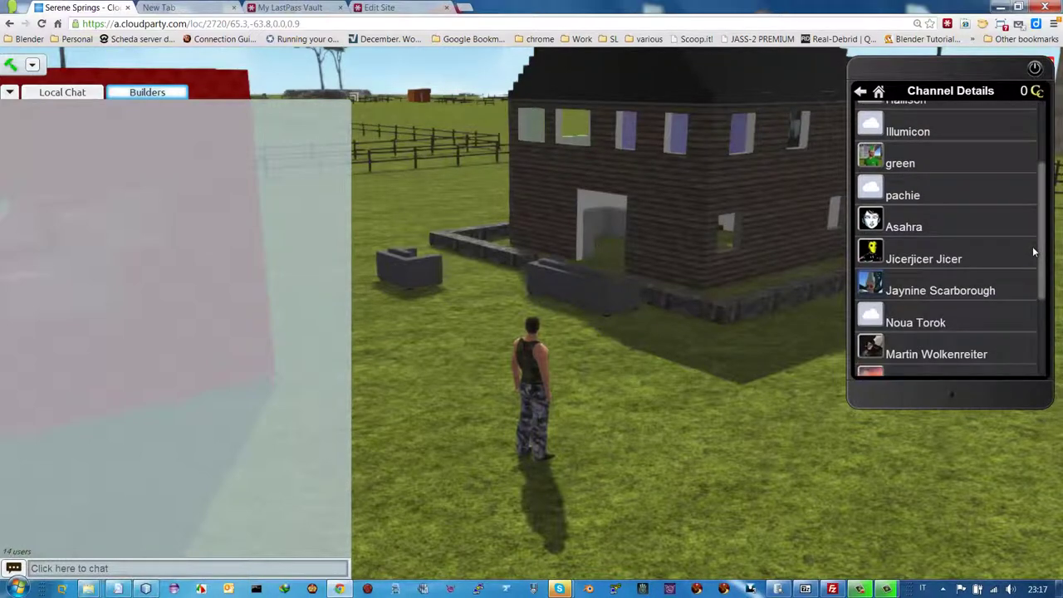
pyautogui.scroll(-2, 1033, 257)
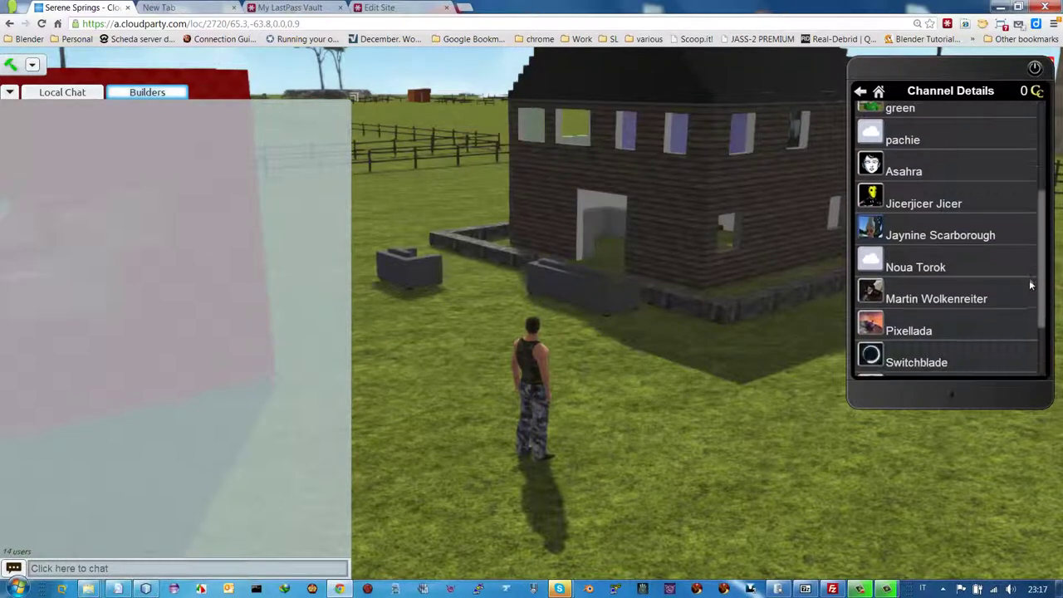
pyautogui.scroll(-2, 1030, 297)
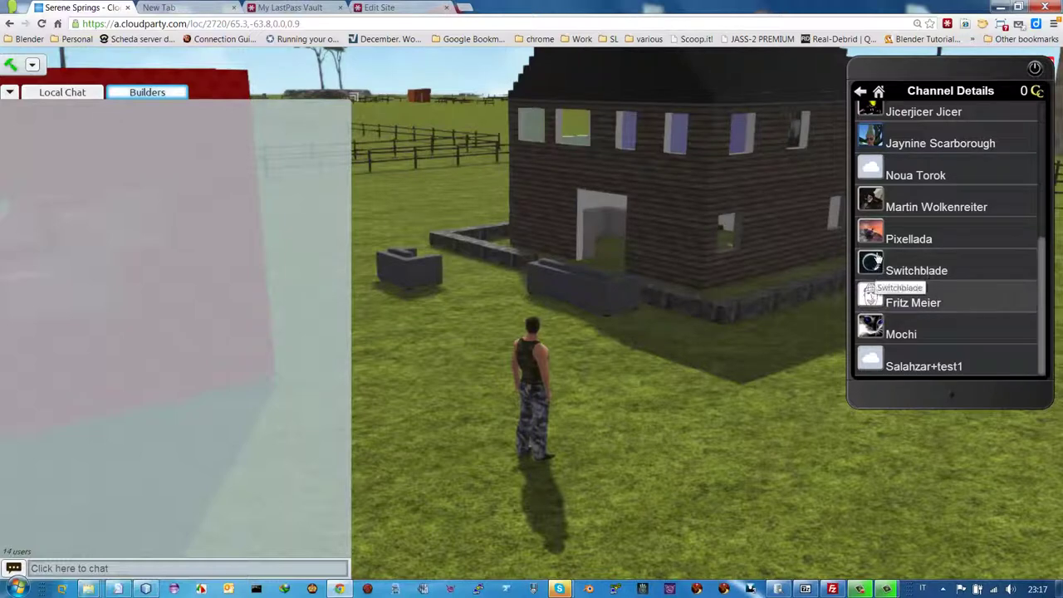
pyautogui.click(873, 203)
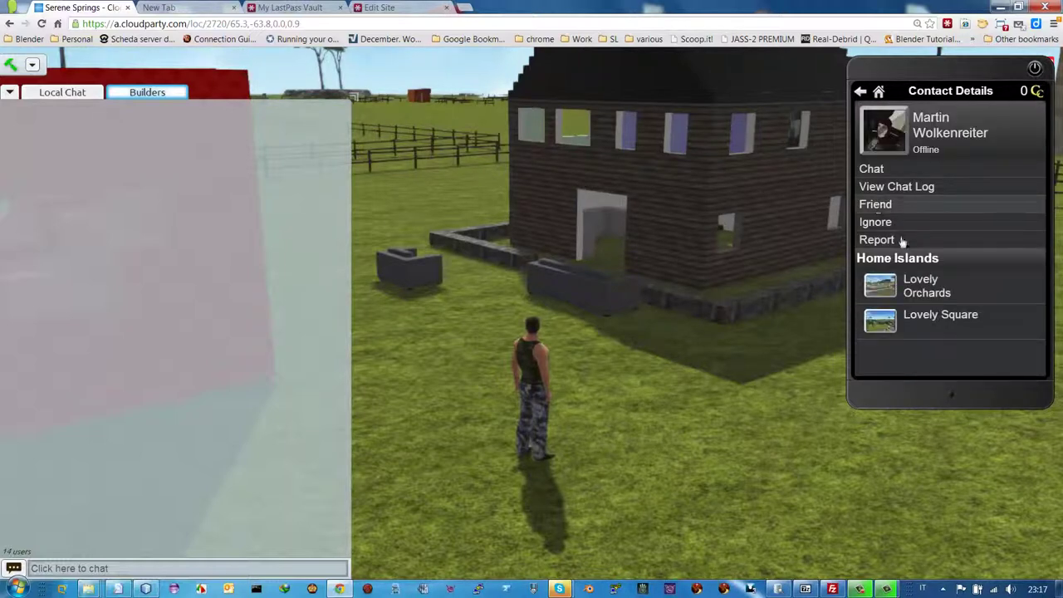